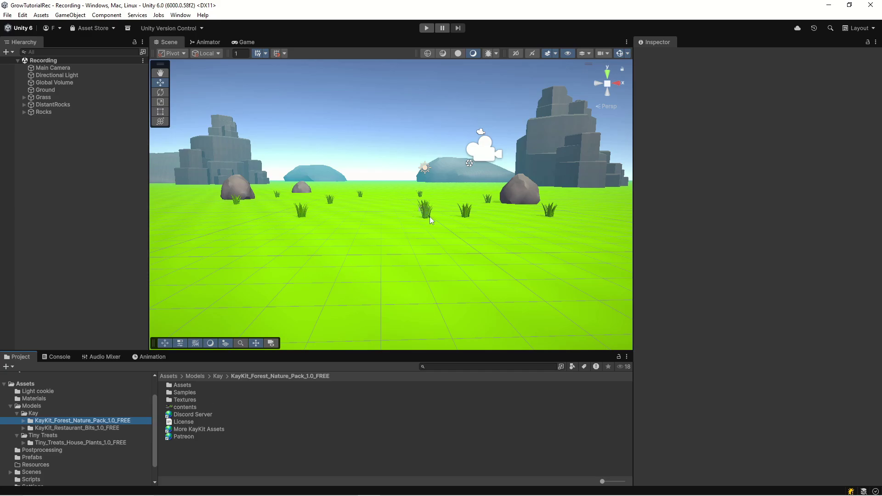
- Browse the KayKit_Restaurant_Bits pack, then show the Tiny_Treats_House_Plants_1.0_FREE folder contents
{"action": "left_click", "coordinate": [69, 428]}
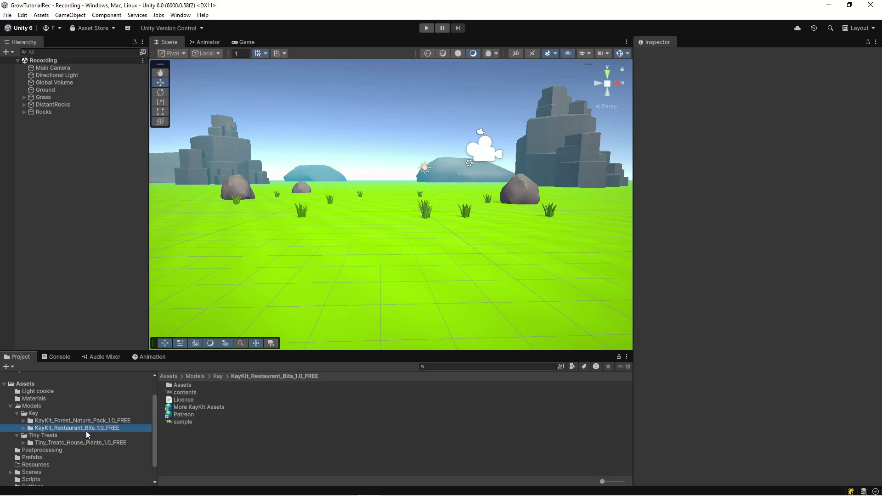
{"action": "left_click", "coordinate": [75, 443]}
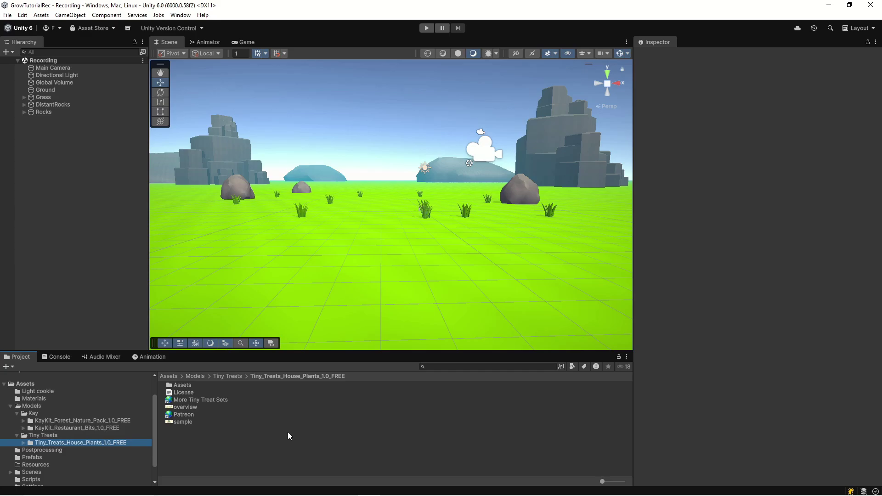
- Drag pothos_vine_medium_D from Tiny Treats' fbx(unity) folder into the scene
{"action": "key", "text": "Left"}
{"action": "key", "text": "Left"}
{"action": "key", "text": "Left"}
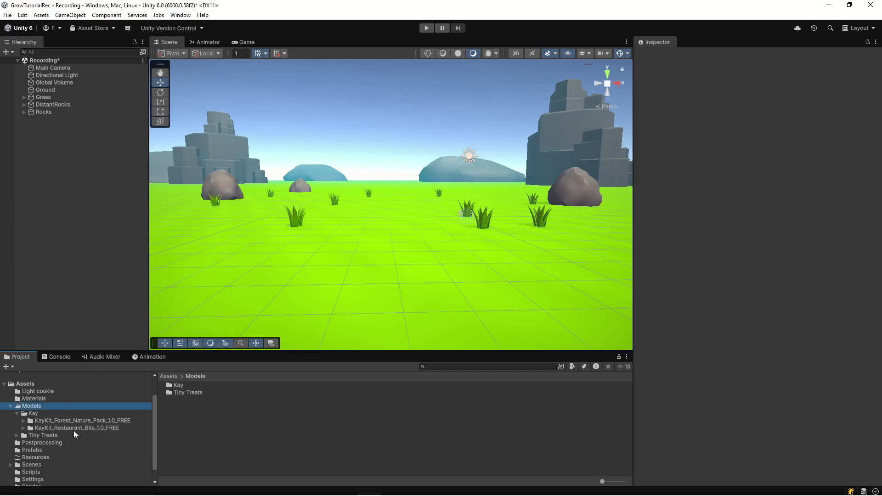
{"action": "left_click", "coordinate": [17, 435]}
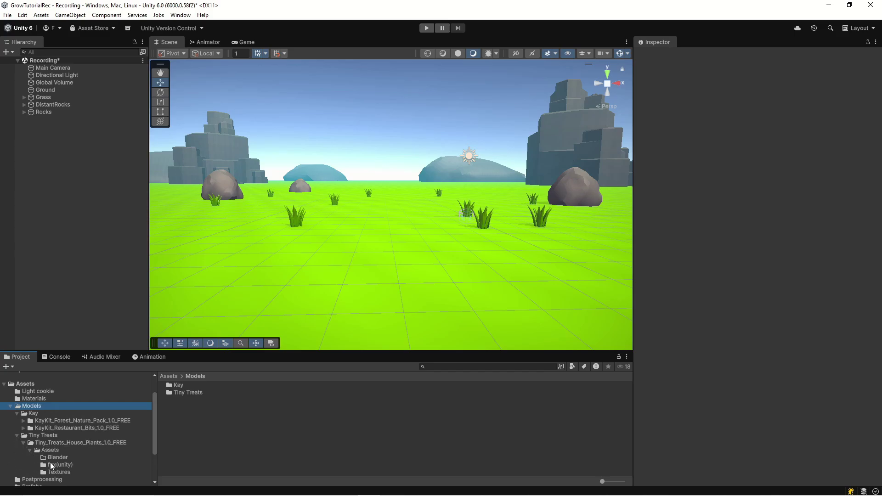
{"action": "left_click", "coordinate": [57, 462]}
{"action": "scroll", "coordinate": [232, 429], "scroll_direction": "down", "scroll_amount": 5}
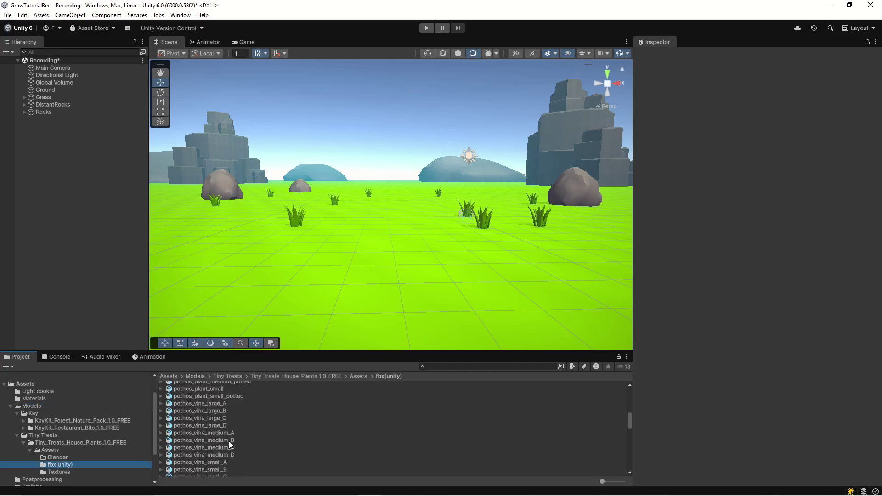
{"action": "scroll", "coordinate": [227, 439], "scroll_direction": "down", "scroll_amount": 10}
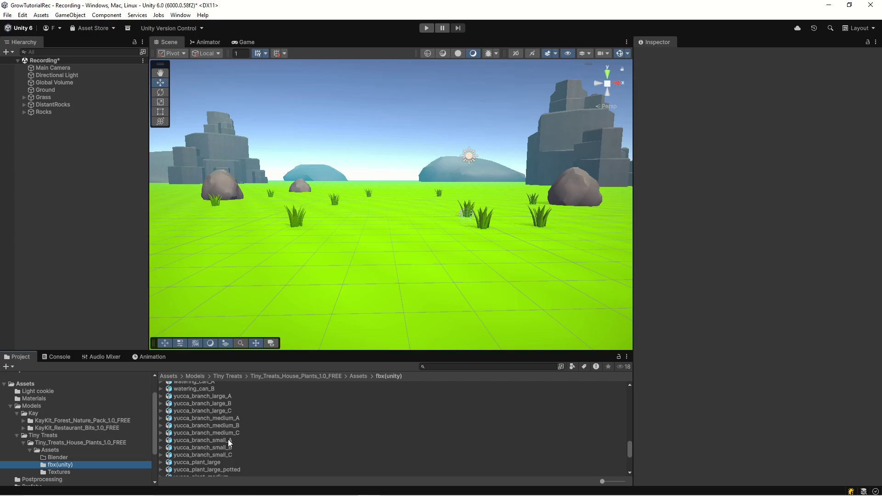
{"action": "scroll", "coordinate": [228, 439], "scroll_direction": "up", "scroll_amount": 10}
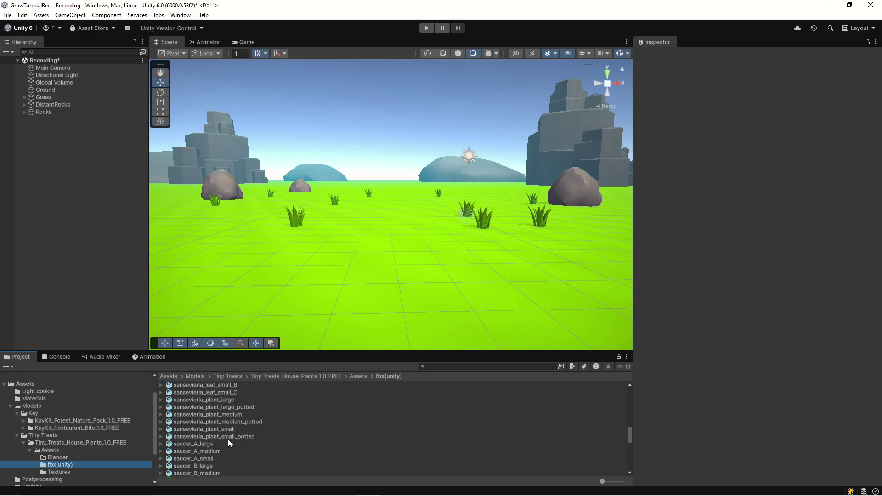
{"action": "scroll", "coordinate": [228, 439], "scroll_direction": "up", "scroll_amount": 5}
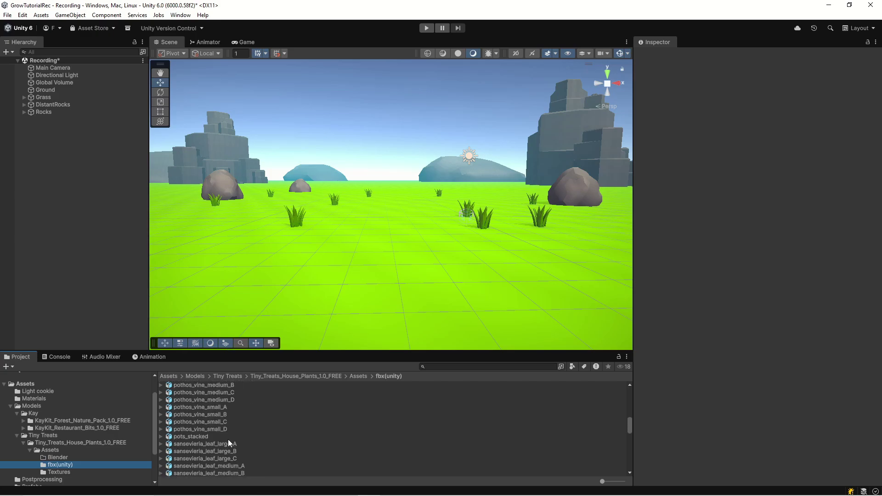
{"action": "scroll", "coordinate": [228, 439], "scroll_direction": "up", "scroll_amount": 2}
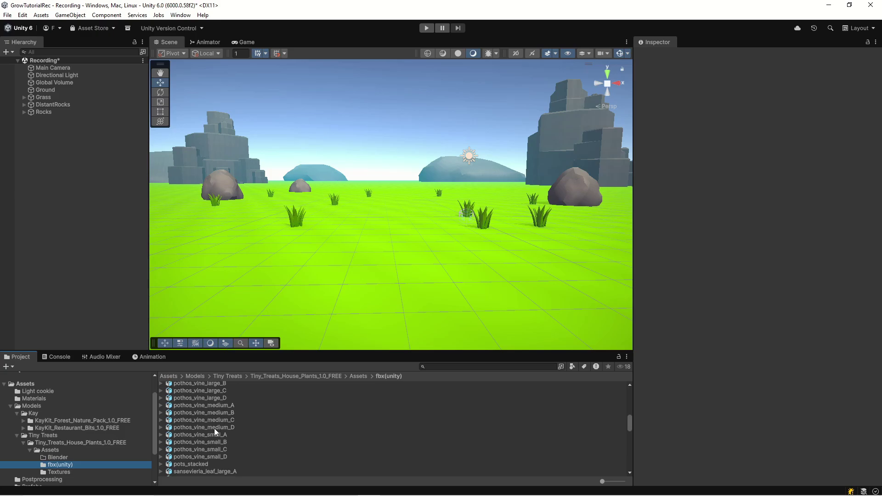
{"action": "left_click", "coordinate": [214, 428]}
{"action": "left_click_drag", "start_coordinate": [213, 429], "coordinate": [82, 286]}
- Move the vine to about X -2.9, Z -5.18 and frame it in the Scene view
{"action": "left_click_drag", "start_coordinate": [502, 217], "coordinate": [451, 215]}
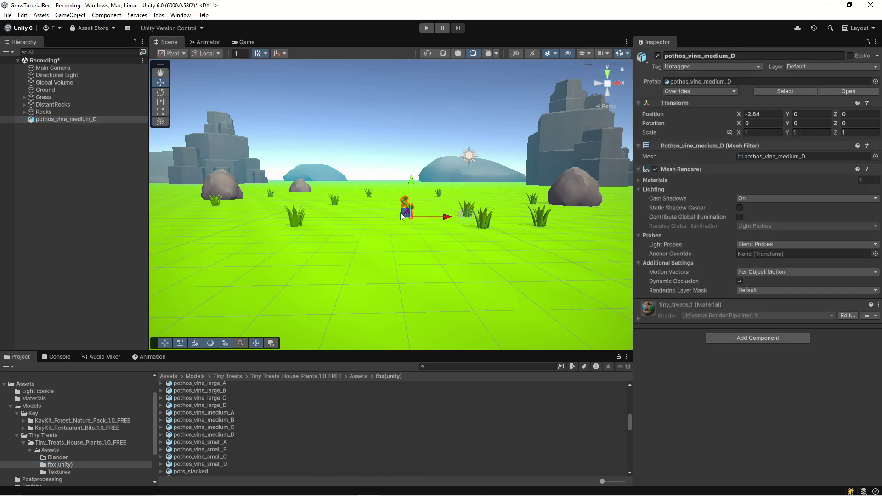
{"action": "left_click_drag", "start_coordinate": [377, 237], "coordinate": [448, 285], "text": "alt"}
{"action": "key", "text": "f"}
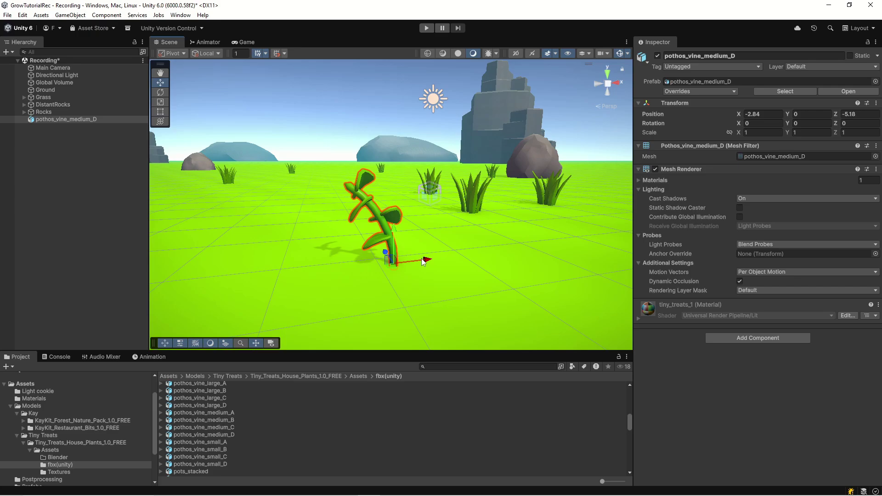
{"action": "left_click_drag", "start_coordinate": [394, 257], "coordinate": [381, 260]}
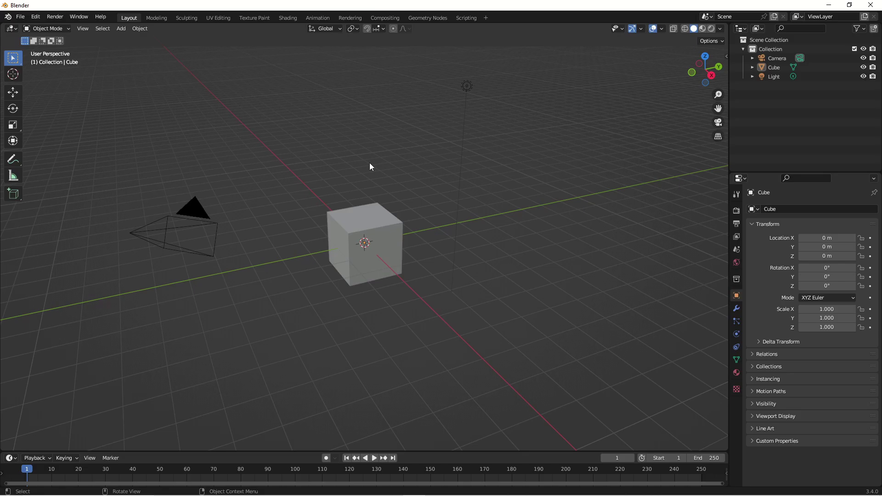
- Delete the default cube, camera and light, then import pothos_vine_medium_D.fbx
{"action": "key", "text": "a"}
{"action": "key", "text": "Delete"}
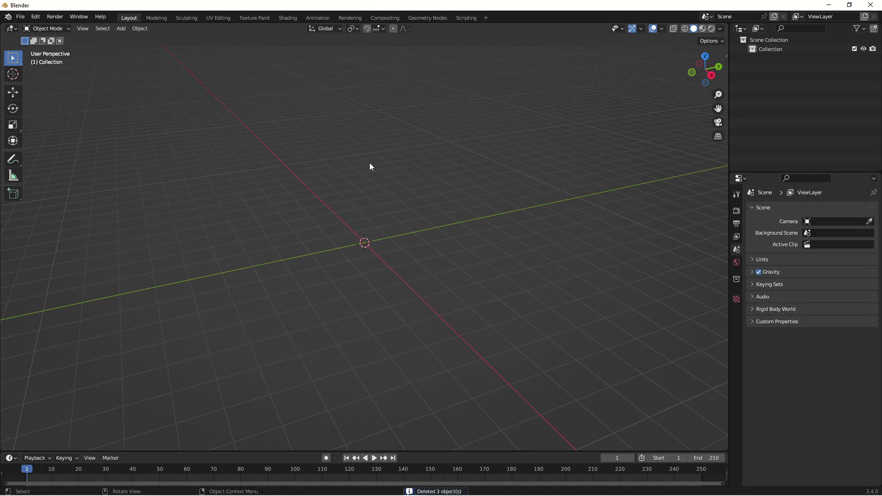
{"action": "left_click", "coordinate": [21, 17]}
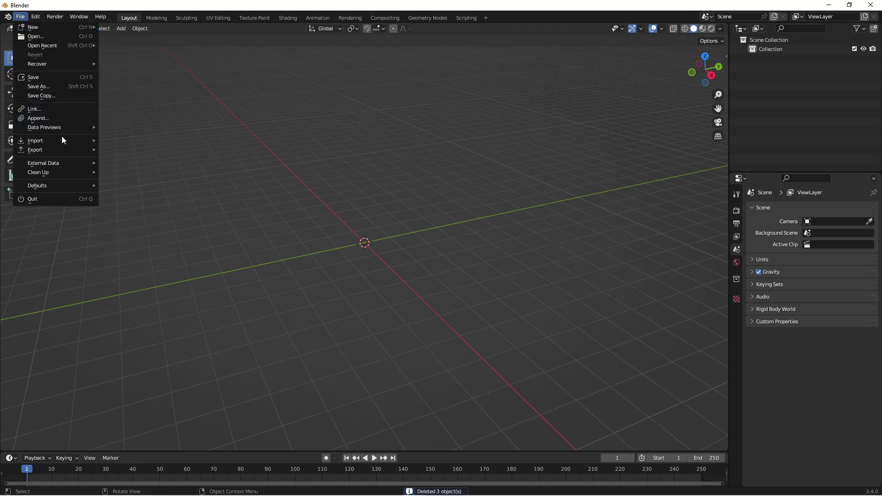
{"action": "mouse_move", "coordinate": [62, 139]}
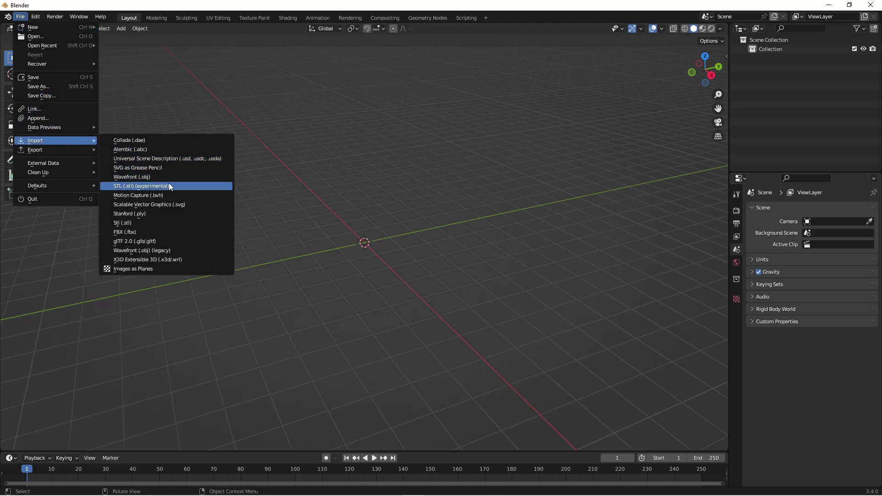
{"action": "left_click", "coordinate": [173, 232]}
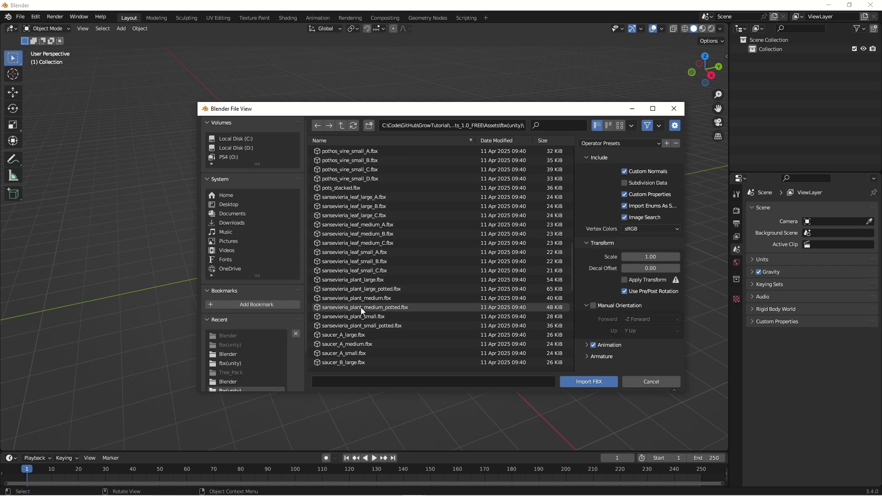
{"action": "scroll", "coordinate": [360, 307], "scroll_direction": "down", "scroll_amount": 4}
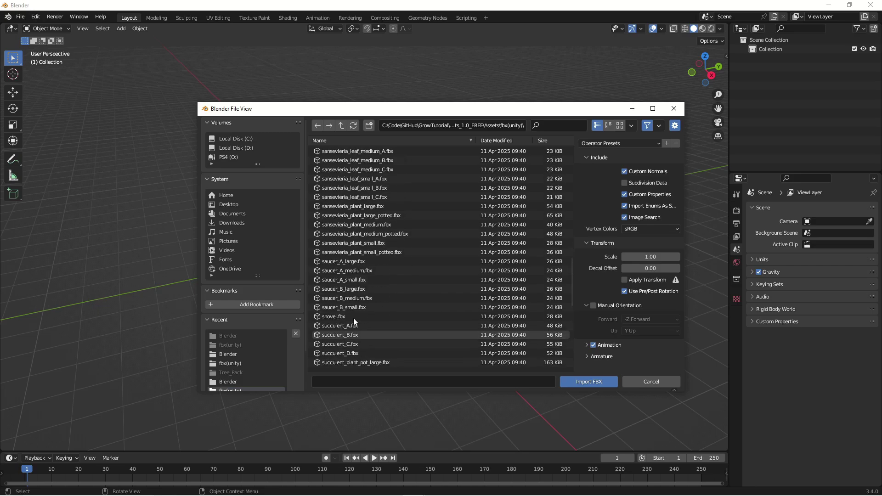
{"action": "scroll", "coordinate": [353, 320], "scroll_direction": "up", "scroll_amount": 9}
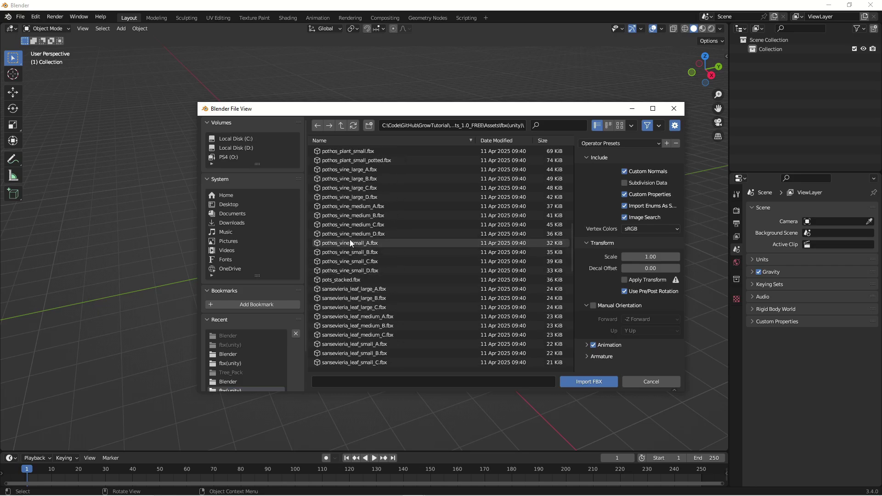
{"action": "left_click", "coordinate": [390, 233]}
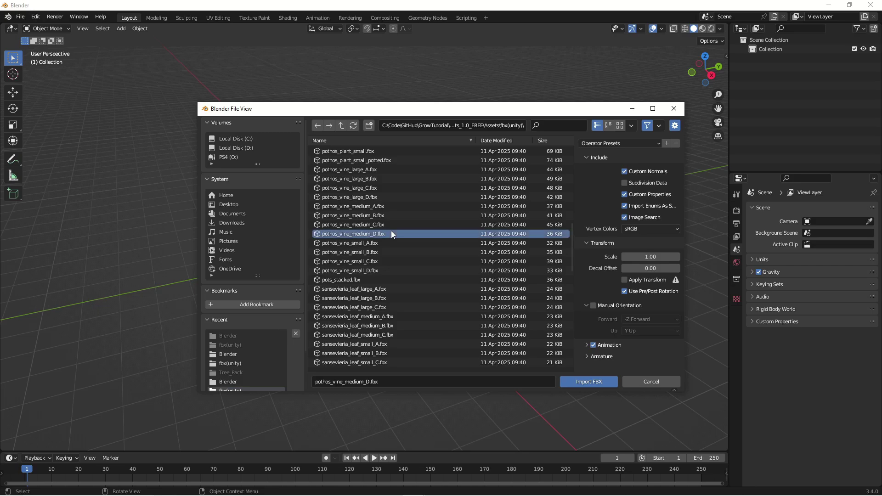
{"action": "left_click", "coordinate": [574, 381]}
{"action": "scroll", "coordinate": [402, 244], "scroll_direction": "up", "scroll_amount": 6}
{"action": "middle_click_drag", "start_coordinate": [393, 247], "coordinate": [303, 239]}
- In front orthographic view, add an armature at the vine's base
{"action": "scroll", "coordinate": [335, 239], "scroll_direction": "up", "scroll_amount": 5}
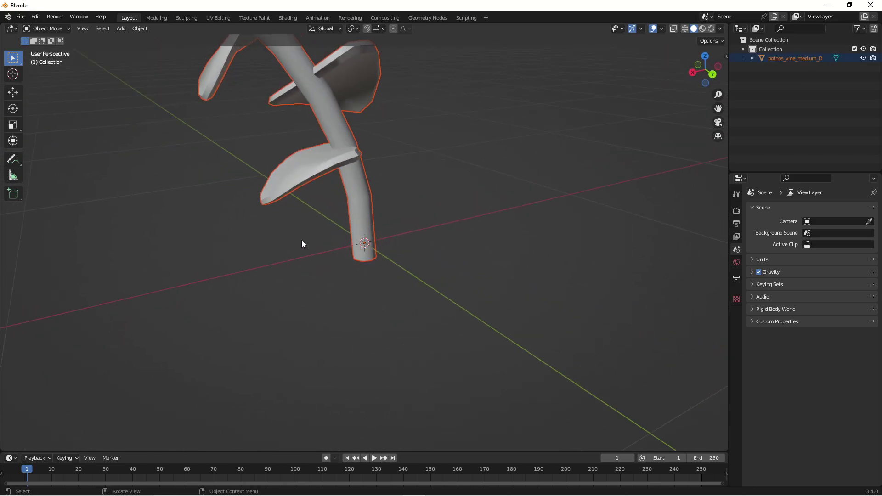
{"action": "key", "text": "KP_1"}
{"action": "scroll", "coordinate": [338, 223], "scroll_direction": "down", "scroll_amount": 2}
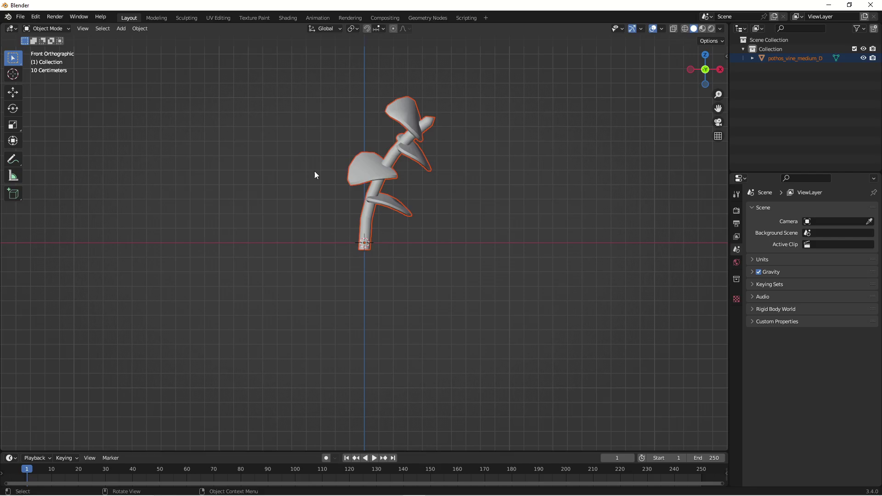
{"action": "left_click", "coordinate": [122, 29]}
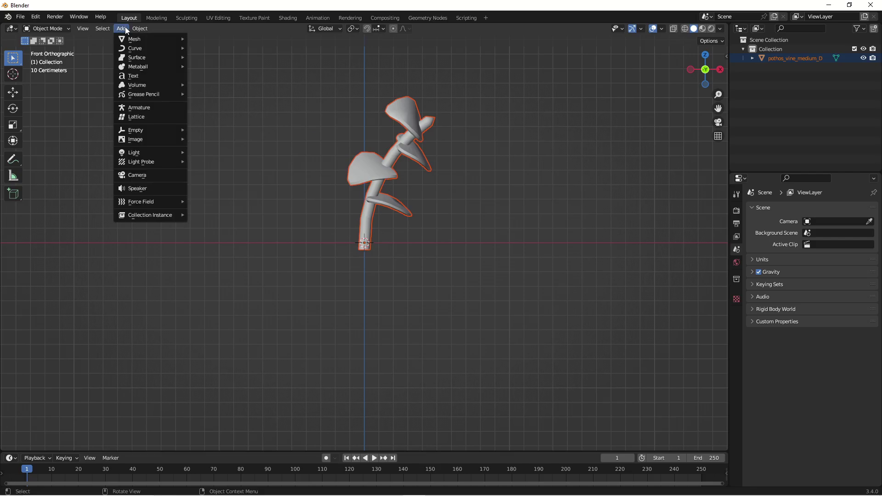
{"action": "left_click", "coordinate": [143, 107]}
- Turn on the armature's In Front display and enable X-Ray to reveal the bone
{"action": "scroll", "coordinate": [336, 171], "scroll_direction": "up", "scroll_amount": 1}
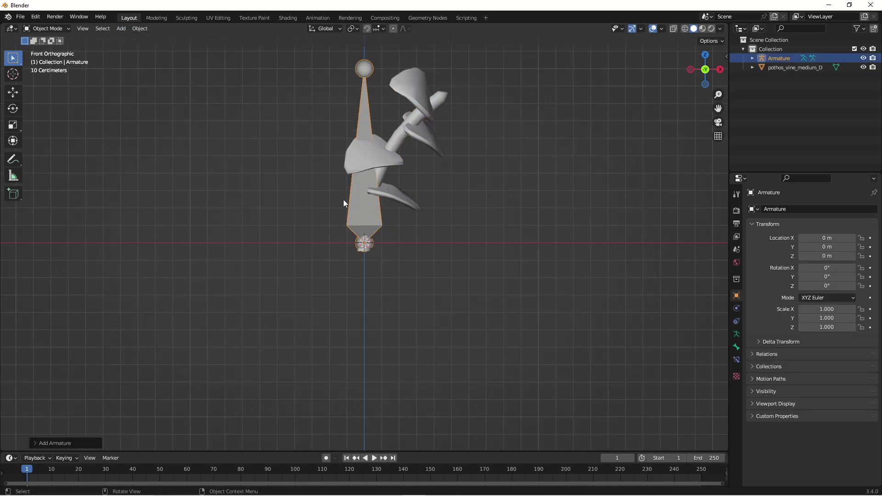
{"action": "left_click", "coordinate": [752, 403]}
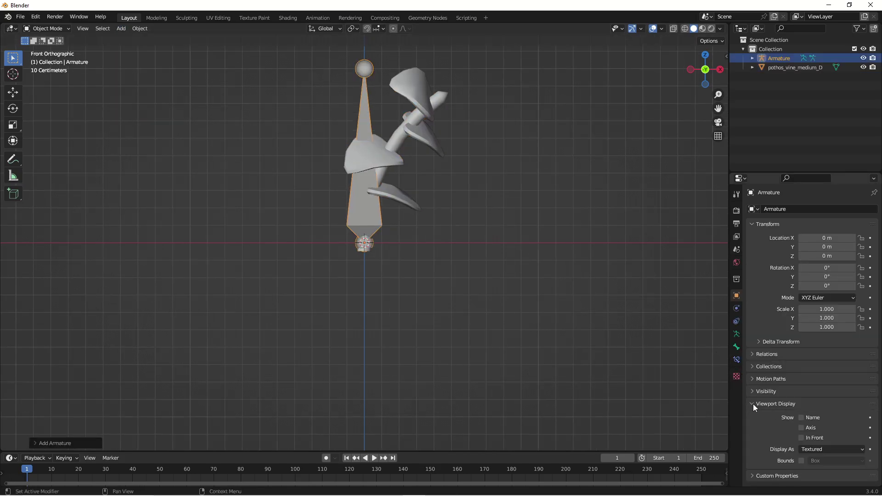
{"action": "left_click", "coordinate": [802, 438]}
{"action": "scroll", "coordinate": [452, 231], "scroll_direction": "up", "scroll_amount": 1}
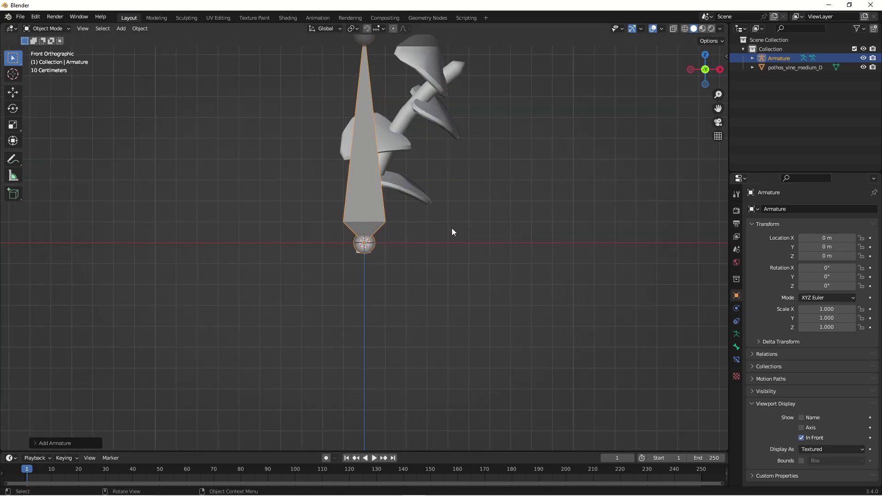
{"action": "scroll", "coordinate": [392, 206], "scroll_direction": "down", "scroll_amount": 2}
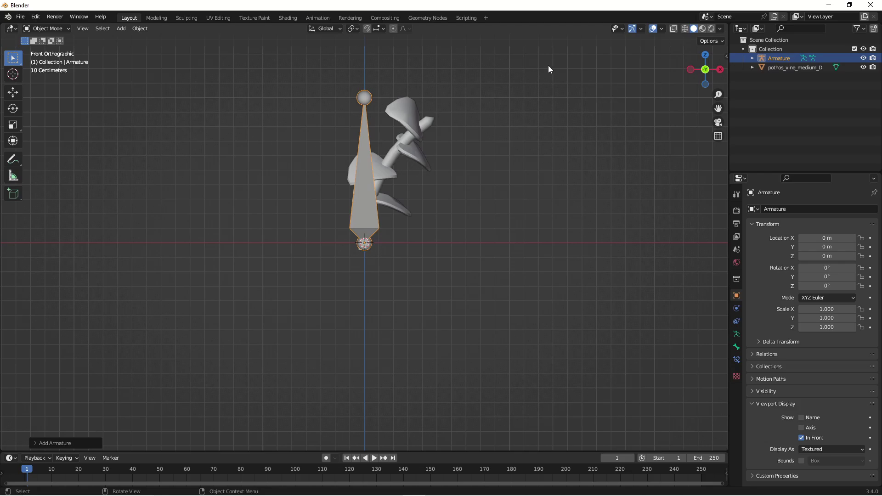
{"action": "left_click", "coordinate": [674, 29]}
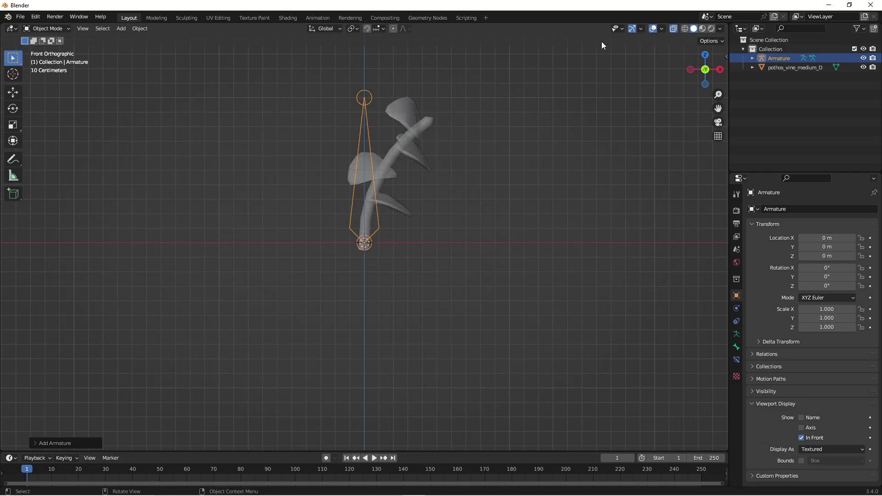
{"action": "scroll", "coordinate": [375, 100], "scroll_direction": "up", "scroll_amount": 2}
{"action": "scroll", "coordinate": [375, 100], "scroll_direction": "down", "scroll_amount": 2}
{"action": "scroll", "coordinate": [376, 100], "scroll_direction": "up", "scroll_amount": 2}
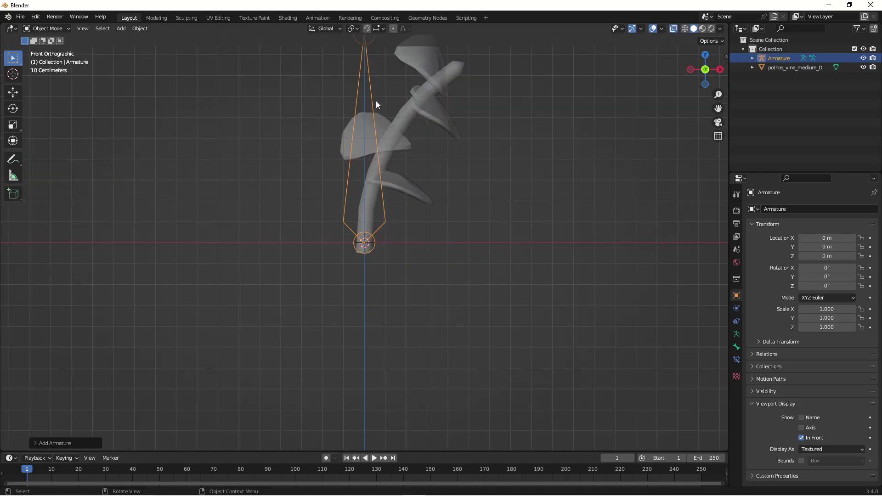
{"action": "scroll", "coordinate": [375, 100], "scroll_direction": "down", "scroll_amount": 1}
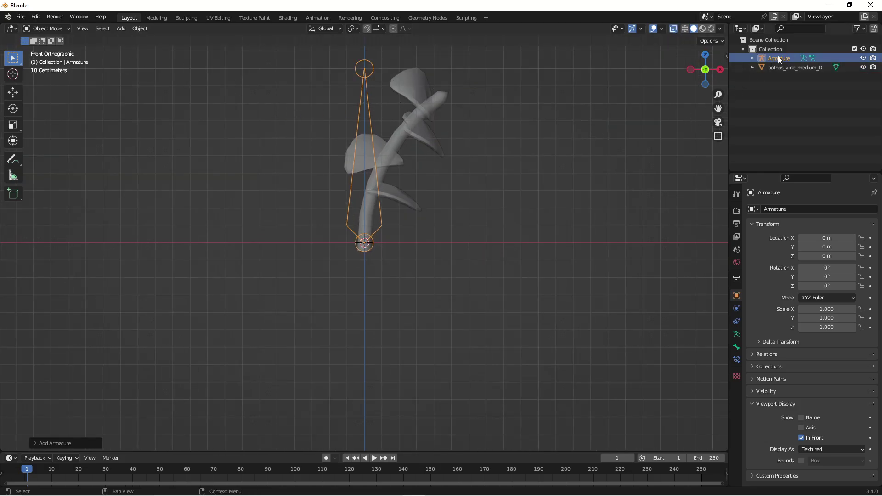
- In Edit Mode, shorten the first bone along Z down to the stem's base
{"action": "key", "text": "Tab"}
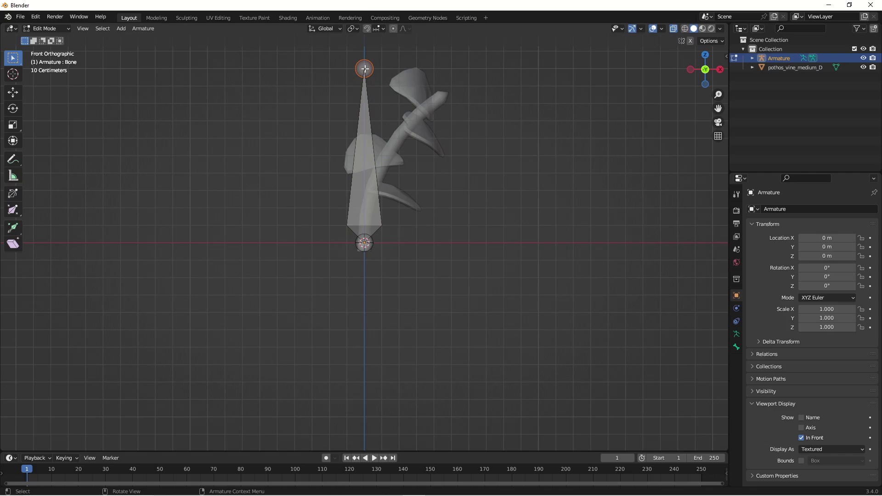
{"action": "key", "text": "g"}
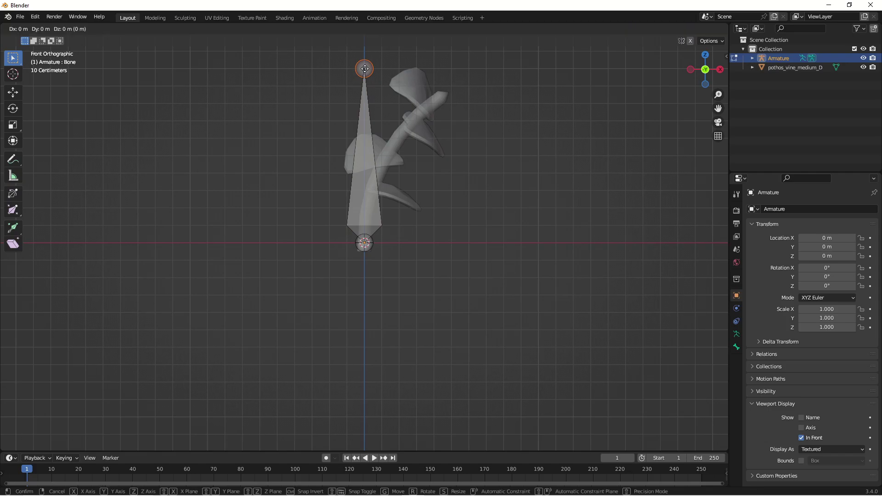
{"action": "key", "text": "y"}
{"action": "key", "text": "x"}
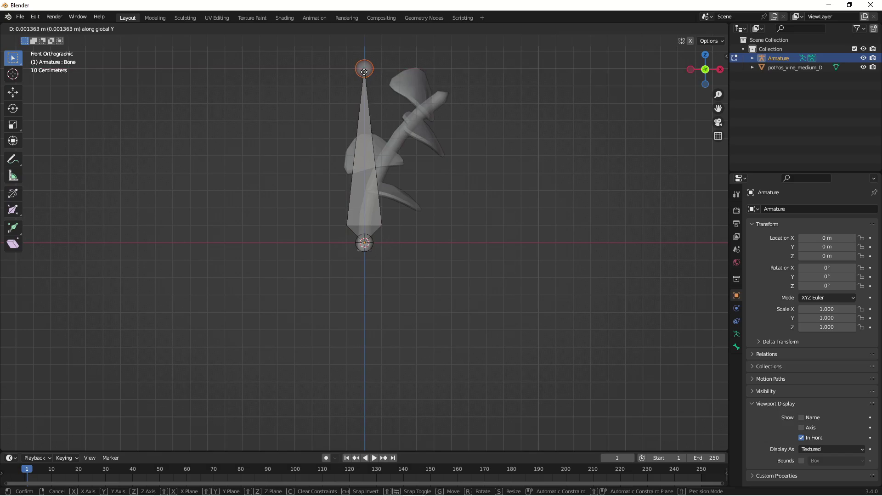
{"action": "key", "text": "y"}
{"action": "key", "text": "z"}
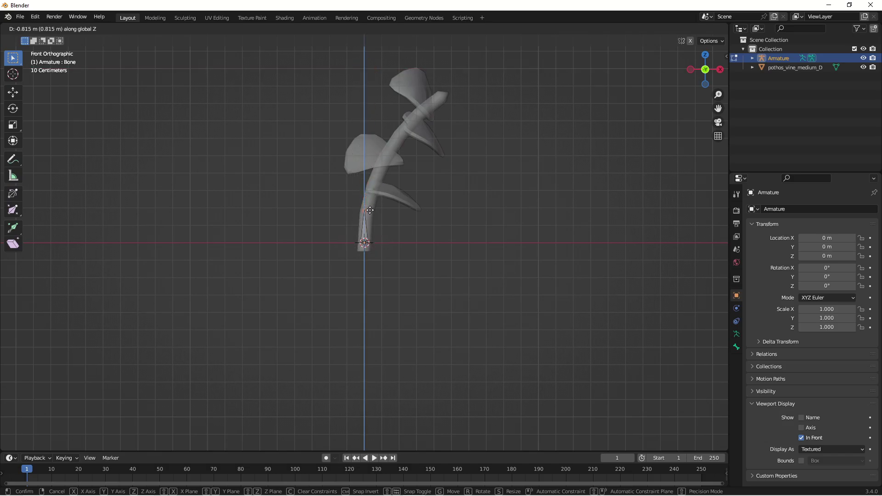
{"action": "left_click", "coordinate": [370, 214]}
{"action": "scroll", "coordinate": [370, 214], "scroll_direction": "up", "scroll_amount": 6}
{"action": "scroll", "coordinate": [371, 214], "scroll_direction": "up", "scroll_amount": 3}
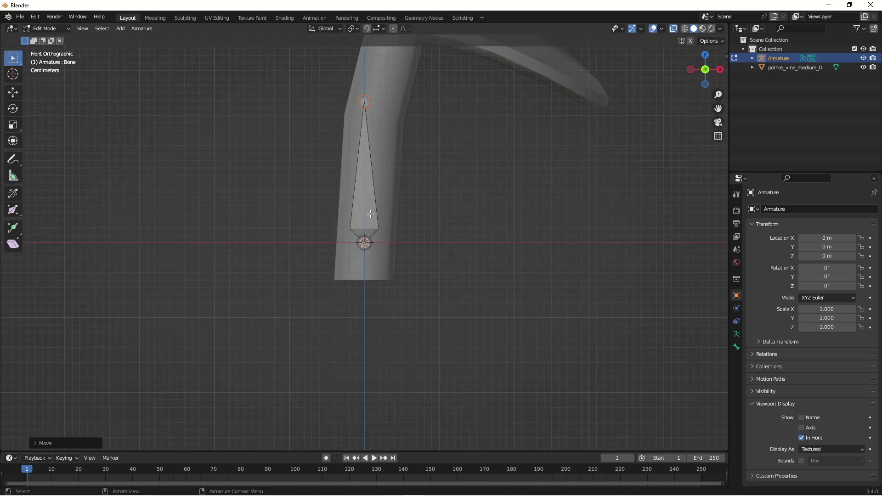
{"action": "middle_click_drag", "start_coordinate": [370, 214], "coordinate": [372, 211]}
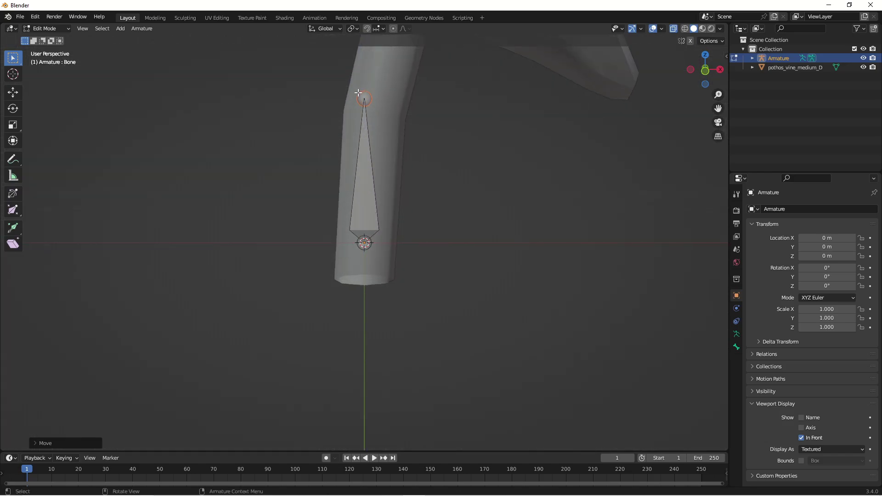
- Lower the bone tip slightly and return to the front orthographic view
{"action": "left_click", "coordinate": [367, 105]}
{"action": "key", "text": "g"}
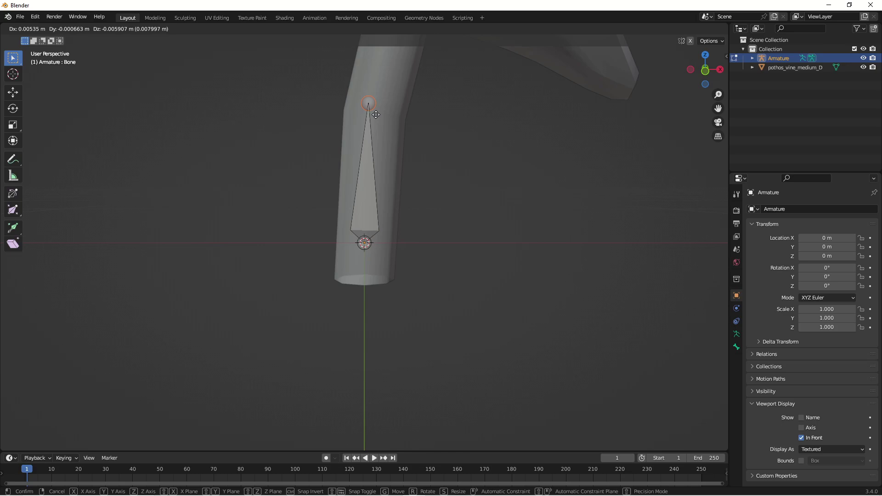
{"action": "left_click", "coordinate": [380, 118]}
{"action": "scroll", "coordinate": [385, 143], "scroll_direction": "down", "scroll_amount": 4}
{"action": "mouse_move", "coordinate": [384, 143]}
{"action": "middle_mouse_down"}
{"action": "mouse_move", "coordinate": [518, 136]}
{"action": "mouse_move", "coordinate": [370, 151]}
{"action": "middle_mouse_up"}
{"action": "key", "text": "KP_3"}
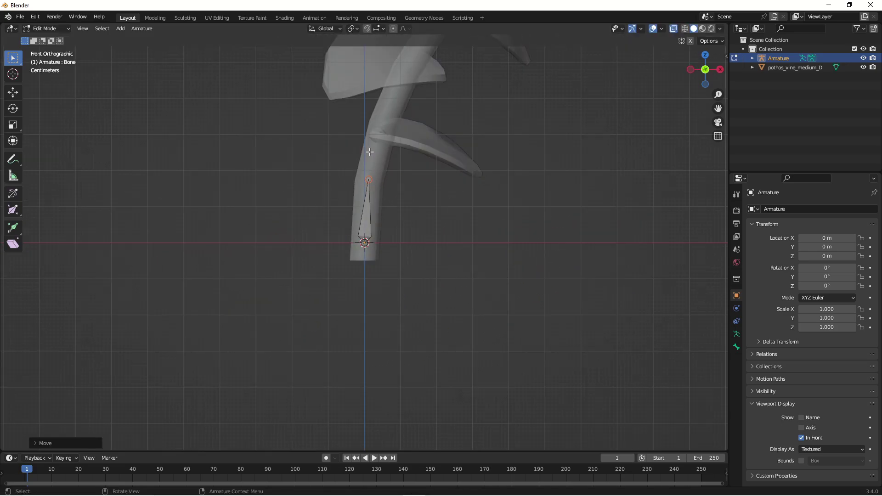
{"action": "key", "text": "KP_1"}
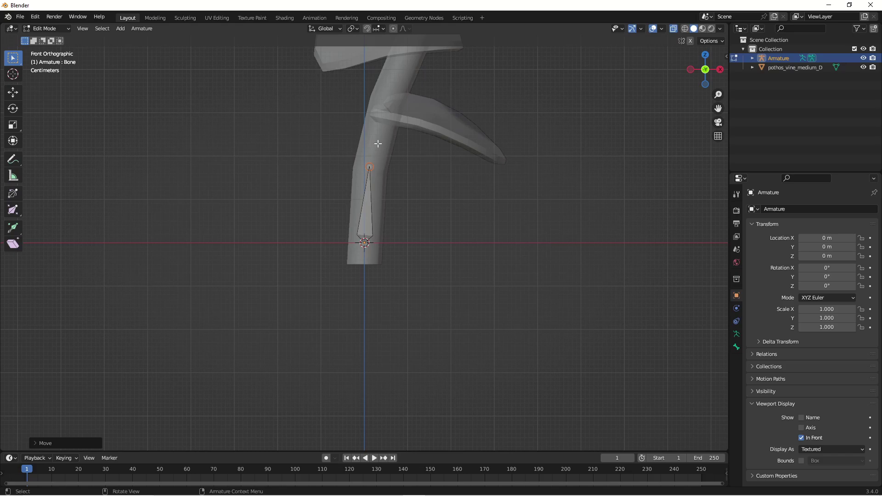
- Extrude two bones up the stem, moving the second tip onto the stem
{"action": "key", "text": "e"}
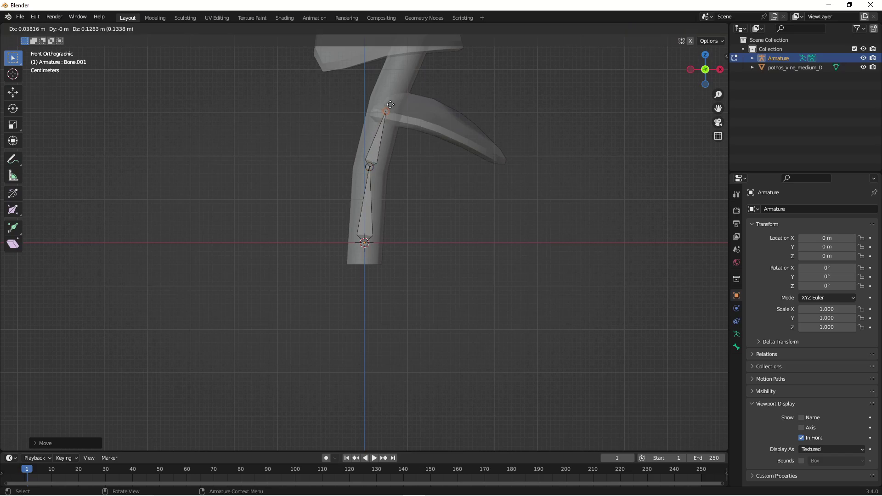
{"action": "left_click", "coordinate": [386, 112]}
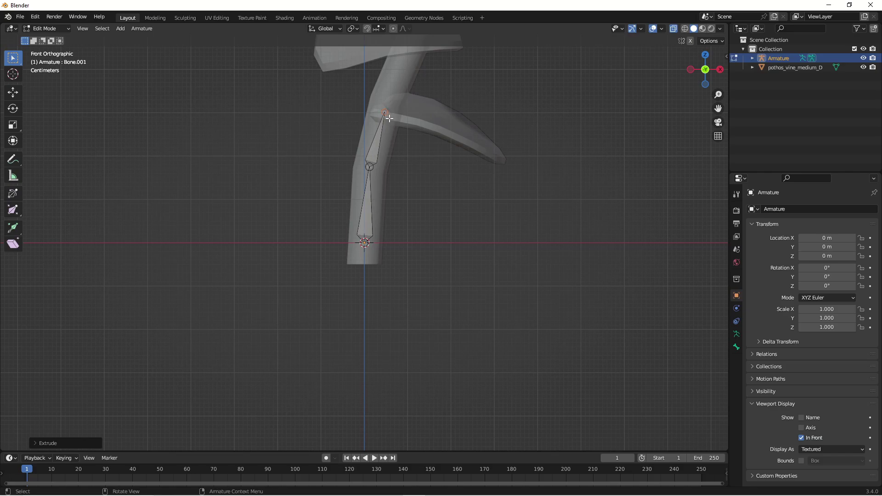
{"action": "scroll", "coordinate": [389, 118], "scroll_direction": "down", "scroll_amount": 2}
{"action": "scroll", "coordinate": [386, 125], "scroll_direction": "up", "scroll_amount": 2}
{"action": "scroll", "coordinate": [389, 119], "scroll_direction": "down", "scroll_amount": 3}
{"action": "key", "text": "e"}
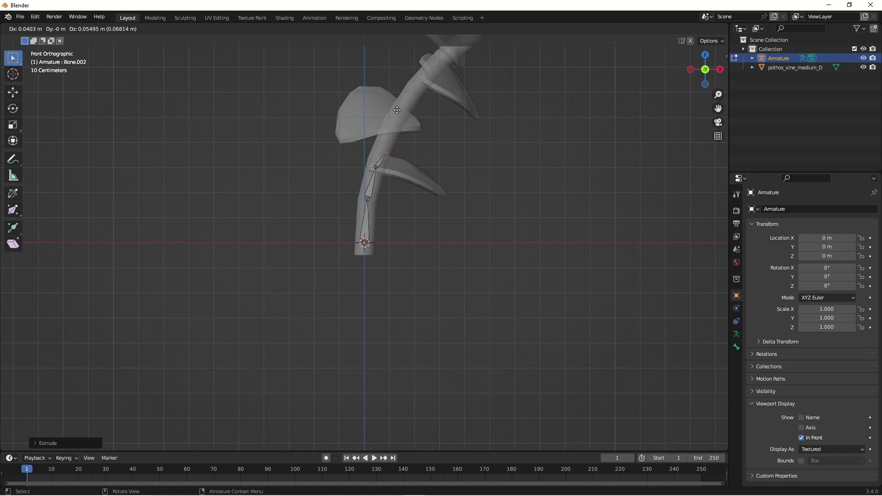
{"action": "left_click", "coordinate": [411, 69]}
{"action": "middle_click_drag", "start_coordinate": [411, 69], "coordinate": [337, 86]}
{"action": "key", "text": "g"}
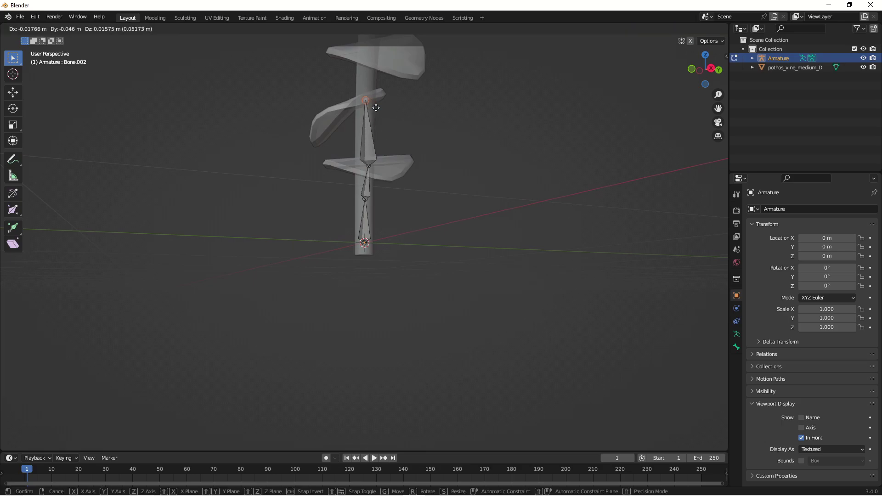
{"action": "left_click", "coordinate": [376, 110]}
{"action": "middle_click_drag", "start_coordinate": [376, 110], "coordinate": [435, 128]}
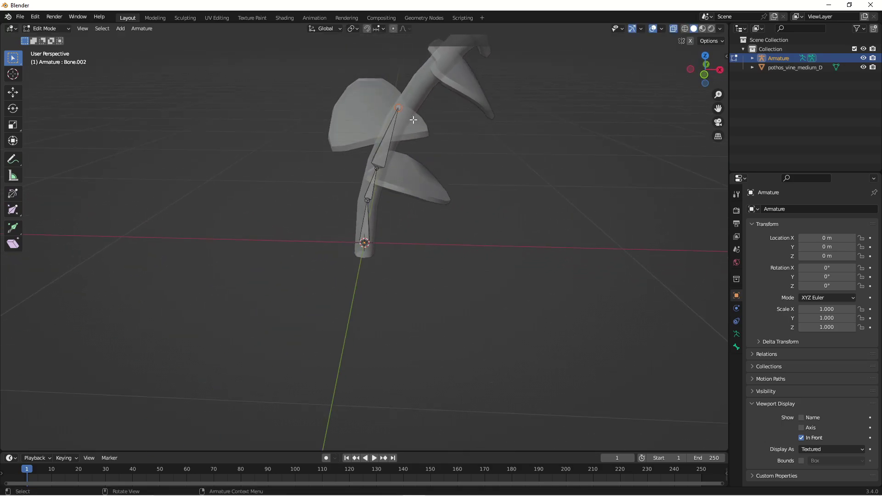
{"action": "middle_click_drag", "start_coordinate": [413, 120], "coordinate": [452, 112]}
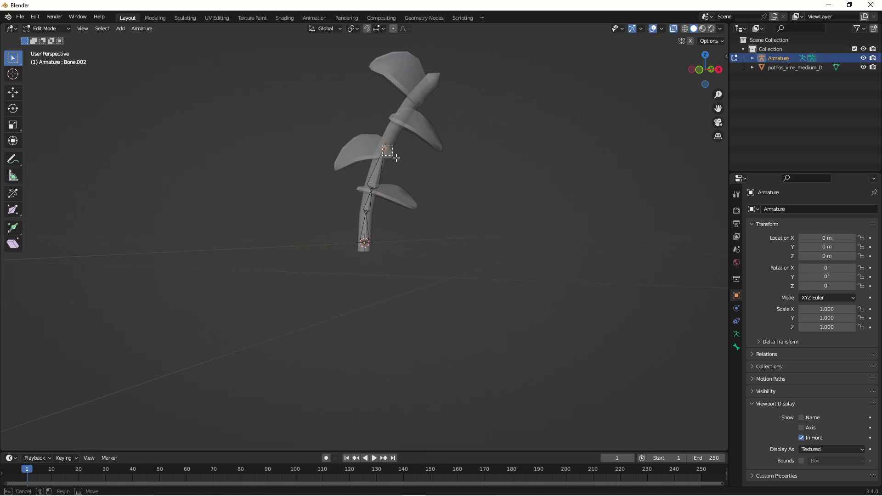
{"action": "scroll", "coordinate": [414, 147], "scroll_direction": "up", "scroll_amount": 2}
- Extrude the next stem bone and refine its tip until it sits inside the stem
{"action": "key", "text": "e"}
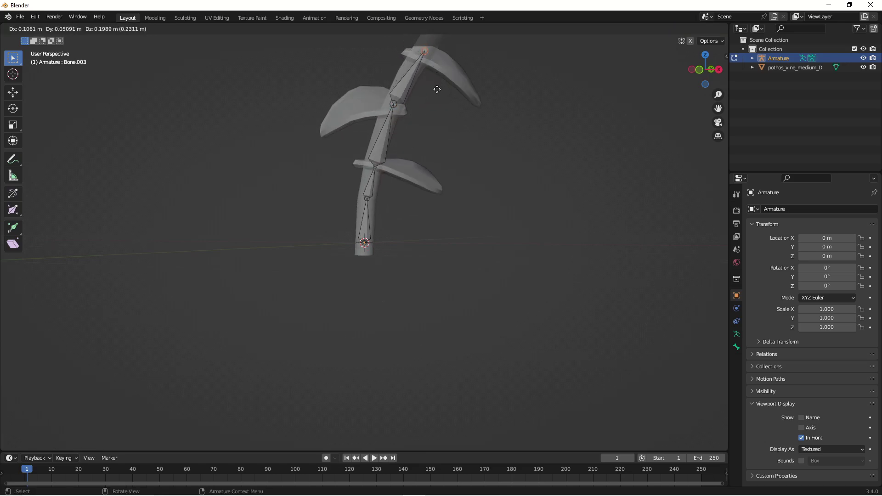
{"action": "left_click", "coordinate": [437, 87]}
{"action": "middle_click_drag", "start_coordinate": [437, 87], "coordinate": [431, 113]}
{"action": "key", "text": "g"}
{"action": "left_click", "coordinate": [425, 107]}
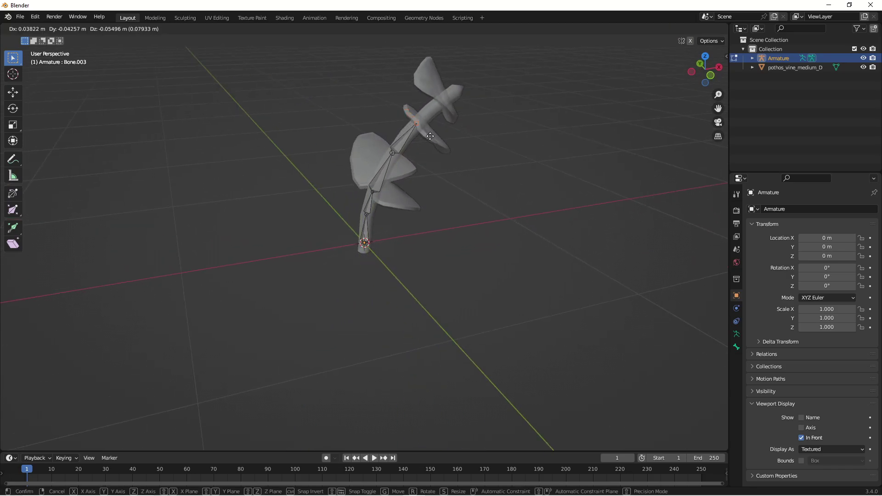
{"action": "middle_click_drag", "start_coordinate": [481, 140], "coordinate": [549, 168]}
{"action": "key", "text": "g"}
{"action": "left_click", "coordinate": [381, 109]}
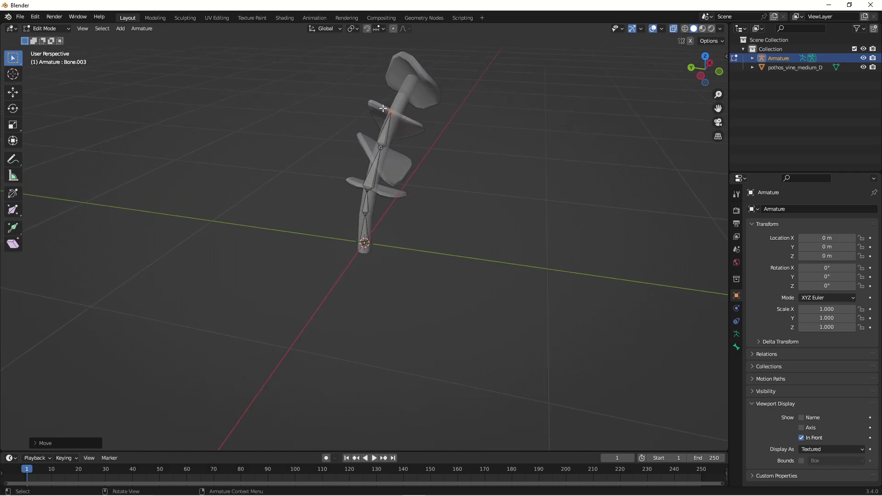
{"action": "key", "text": "g"}
{"action": "left_click", "coordinate": [394, 120]}
{"action": "middle_click_drag", "start_coordinate": [394, 120], "coordinate": [427, 94]}
{"action": "key", "text": "g"}
{"action": "left_click", "coordinate": [430, 128]}
- Extend the chain to the stem's top, ending at about Bone.005
{"action": "left_click", "coordinate": [427, 95]}
{"action": "key", "text": "g"}
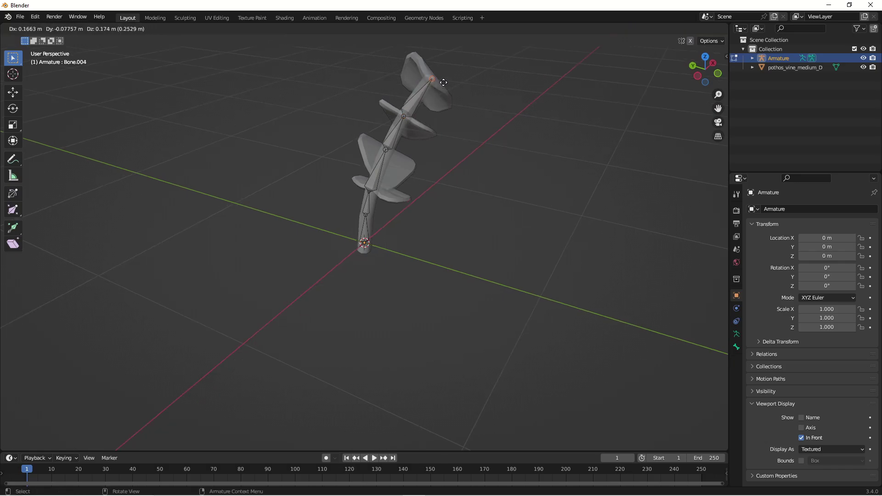
{"action": "left_click", "coordinate": [444, 82]}
{"action": "middle_click_drag", "start_coordinate": [443, 82], "coordinate": [379, 118]}
{"action": "key", "text": "e"}
{"action": "left_click", "coordinate": [471, 135]}
{"action": "left_click", "coordinate": [462, 111]}
{"action": "key", "text": "g"}
{"action": "left_click", "coordinate": [448, 120]}
{"action": "key", "text": "g"}
{"action": "left_click", "coordinate": [427, 104]}
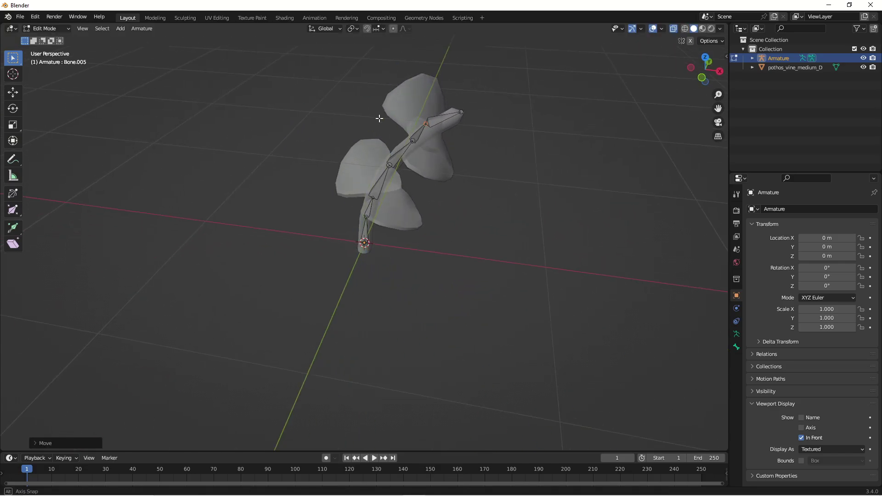
{"action": "middle_click_drag", "start_coordinate": [456, 111], "coordinate": [365, 189]}
- Extrude branch bones from a mid-stem joint and the top joint into their leaves
{"action": "scroll", "coordinate": [384, 165], "scroll_direction": "down", "scroll_amount": 4}
{"action": "scroll", "coordinate": [407, 174], "scroll_direction": "up", "scroll_amount": 6}
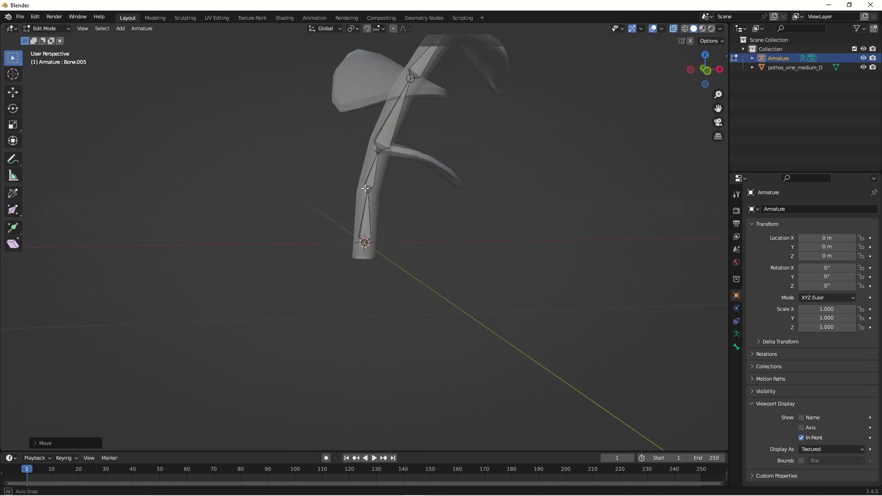
{"action": "left_click", "coordinate": [380, 161]}
{"action": "middle_click_drag", "start_coordinate": [382, 156], "coordinate": [417, 184]}
{"action": "key", "text": "e"}
{"action": "left_click", "coordinate": [445, 161]}
{"action": "left_click", "coordinate": [404, 85]}
{"action": "key", "text": "e"}
{"action": "left_click", "coordinate": [375, 87]}
{"action": "scroll", "coordinate": [366, 144], "scroll_direction": "up", "scroll_amount": 5}
- Extrude a bone into the right leaf and adjust leaf bone tips, including Bone.004
{"action": "left_click", "coordinate": [408, 122]}
{"action": "middle_click_drag", "start_coordinate": [408, 123], "coordinate": [367, 115]}
{"action": "key", "text": "e"}
{"action": "left_click", "coordinate": [416, 139]}
{"action": "middle_click_drag", "start_coordinate": [416, 139], "coordinate": [393, 129]}
{"action": "left_click", "coordinate": [424, 130]}
{"action": "key", "text": "g"}
{"action": "left_click", "coordinate": [432, 138]}
{"action": "key", "text": "KP_1"}
{"action": "scroll", "coordinate": [361, 112], "scroll_direction": "up", "scroll_amount": 3}
{"action": "middle_click_drag", "start_coordinate": [453, 113], "coordinate": [353, 139]}
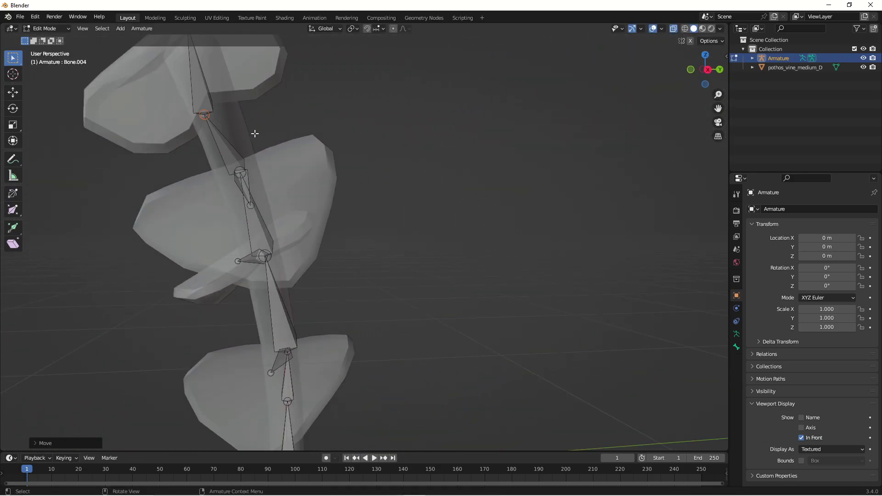
{"action": "key", "text": "g"}
{"action": "left_click", "coordinate": [265, 138]}
{"action": "middle_click_drag", "start_coordinate": [266, 138], "coordinate": [427, 166]}
{"action": "scroll", "coordinate": [347, 138], "scroll_direction": "down", "scroll_amount": 5}
- Extrude a final bone into another leaf, bringing the armature to Bone.009
{"action": "left_click_drag", "start_coordinate": [426, 166], "coordinate": [433, 176]}
{"action": "key", "text": "e"}
{"action": "left_click", "coordinate": [432, 135]}
{"action": "middle_click_drag", "start_coordinate": [432, 136], "coordinate": [405, 121]}
{"action": "key", "text": "g"}
{"action": "left_click", "coordinate": [332, 141]}
{"action": "left_click_drag", "start_coordinate": [405, 122], "coordinate": [426, 139]}
{"action": "middle_click_drag", "start_coordinate": [426, 139], "coordinate": [383, 224]}
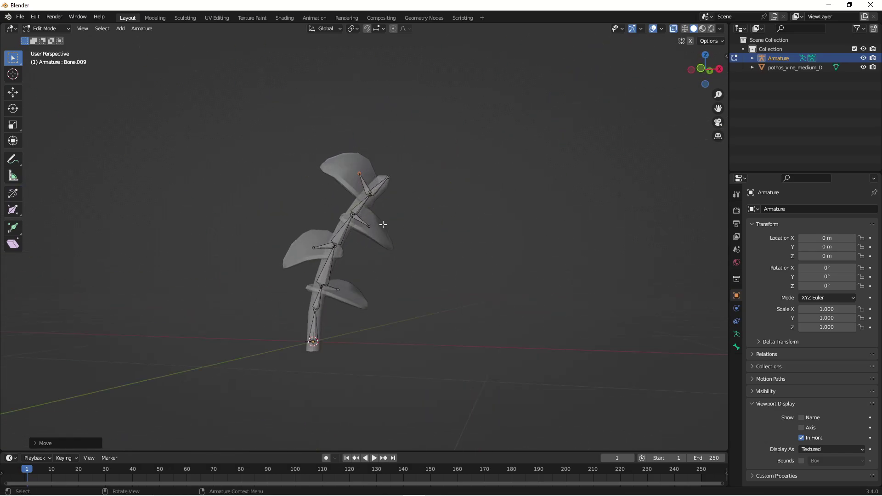
- Parent the vine mesh to the armature With Automatic Weights and confirm it in the Outliner
{"action": "scroll", "coordinate": [383, 224], "scroll_direction": "up", "scroll_amount": 3}
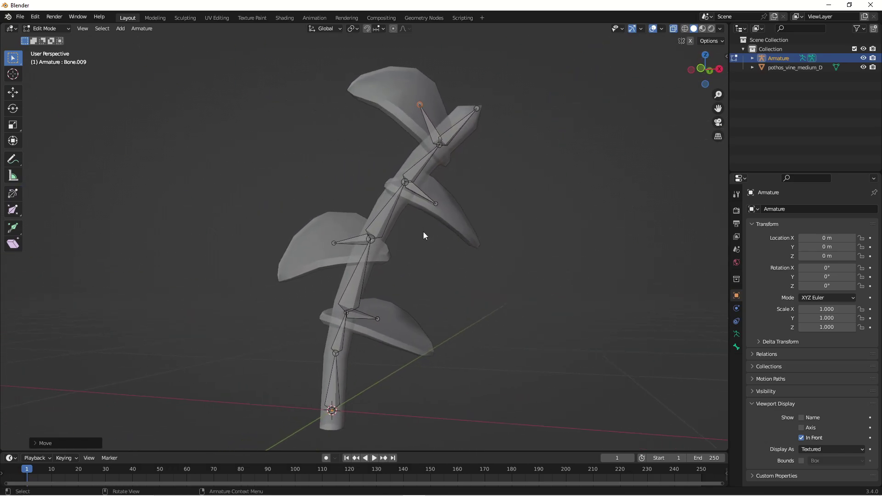
{"action": "key", "text": "Tab"}
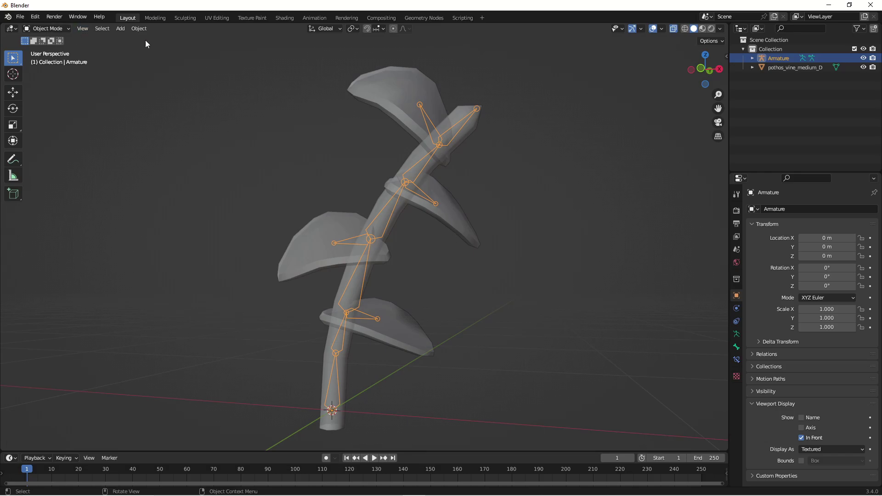
{"action": "left_click", "coordinate": [522, 149]}
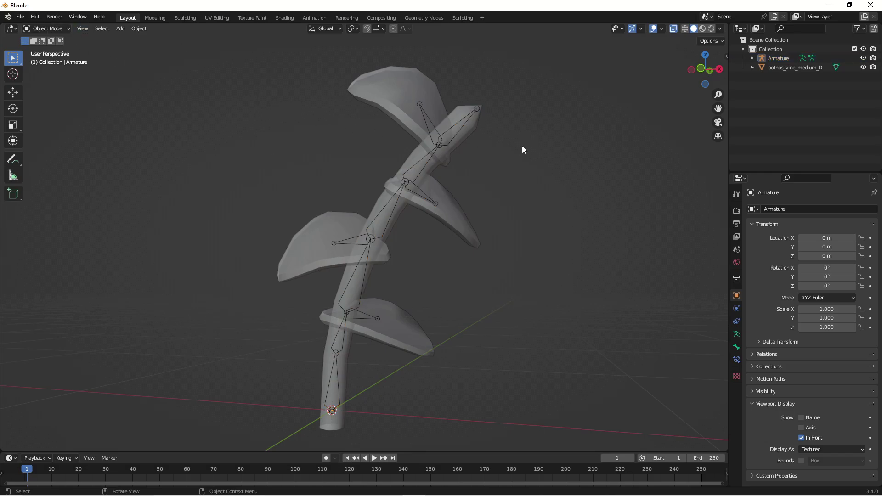
{"action": "left_click", "coordinate": [792, 59]}
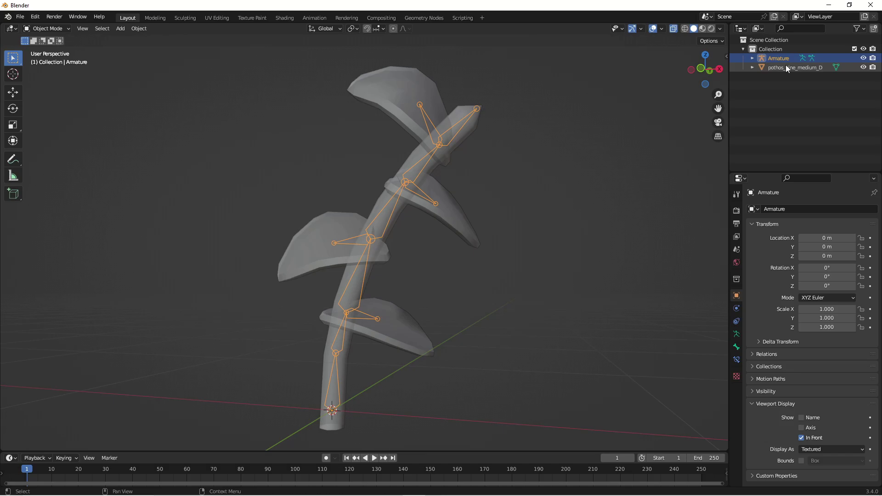
{"action": "left_click", "coordinate": [793, 68], "text": "ctrl"}
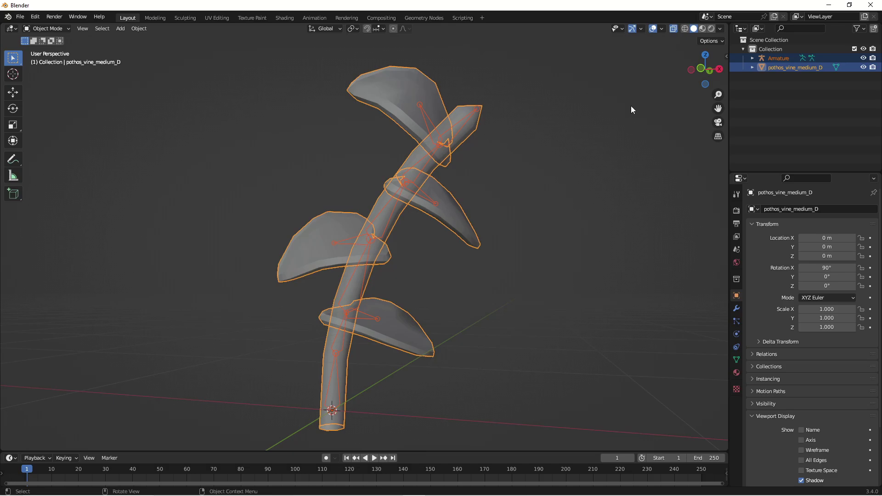
{"action": "left_click", "coordinate": [781, 59], "text": "ctrl"}
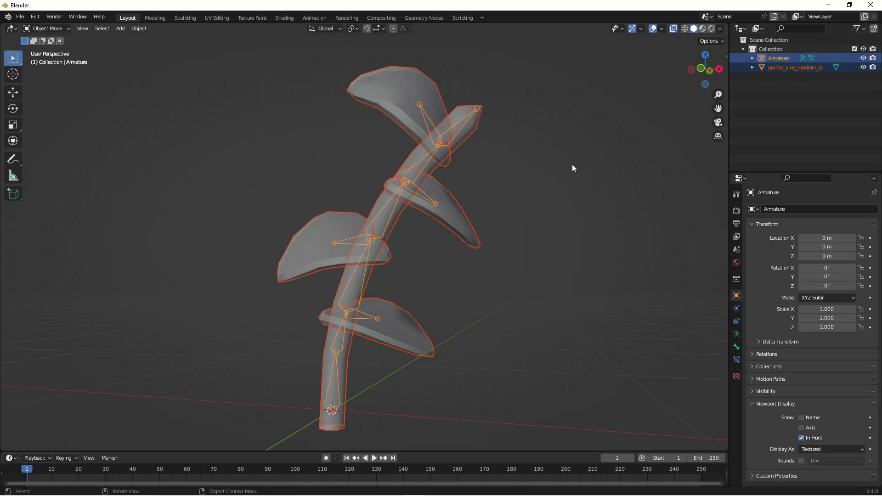
{"action": "key", "text": "ctrl+p"}
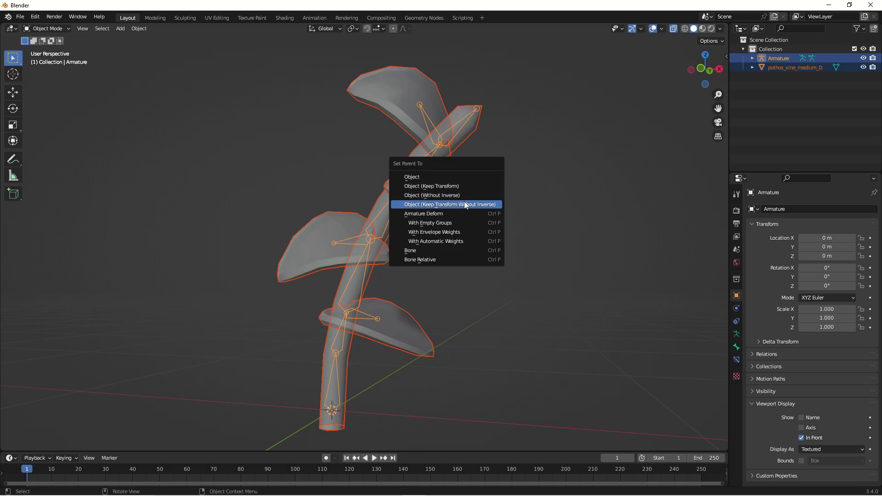
{"action": "left_click", "coordinate": [456, 244]}
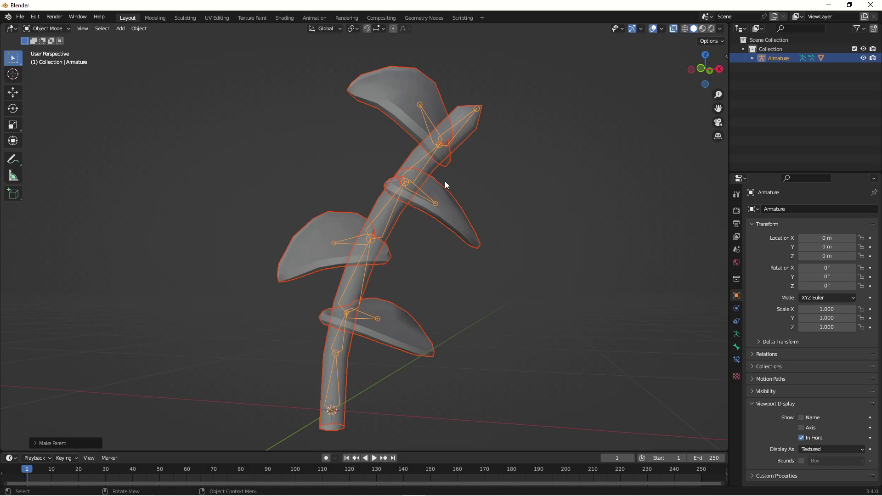
{"action": "left_click", "coordinate": [752, 58]}
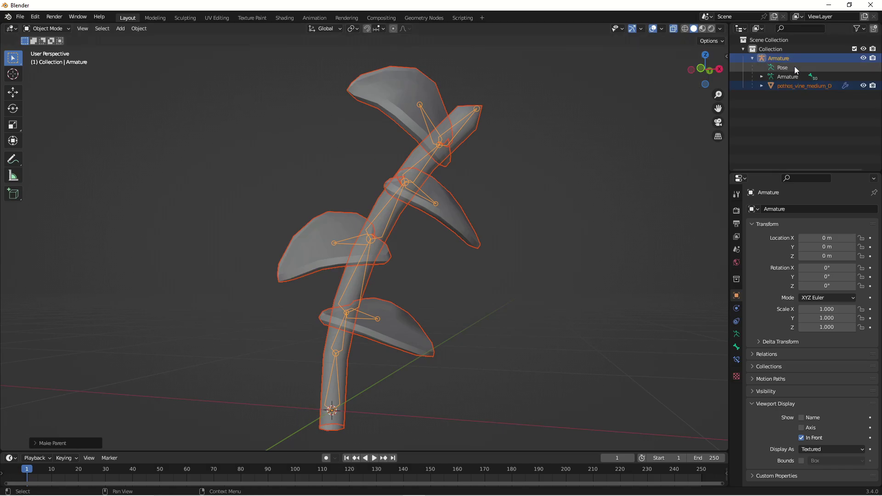
- Switch the armature to Pose Mode and select the stem bone below the top leaves
{"action": "left_click", "coordinate": [57, 31]}
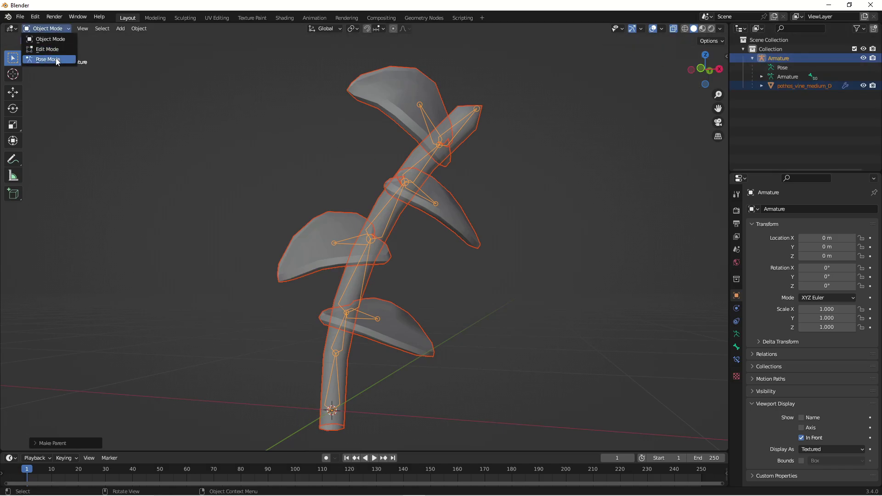
{"action": "left_click", "coordinate": [44, 59]}
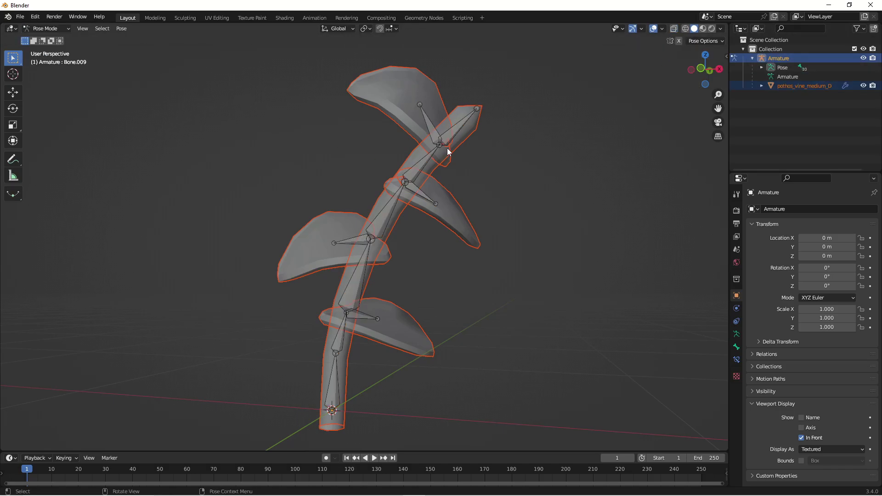
{"action": "left_click", "coordinate": [420, 104]}
{"action": "left_click", "coordinate": [404, 186]}
- Test-rotate the stem bone, cancel and undo to restore the pose, then save the file
{"action": "key", "text": "r"}
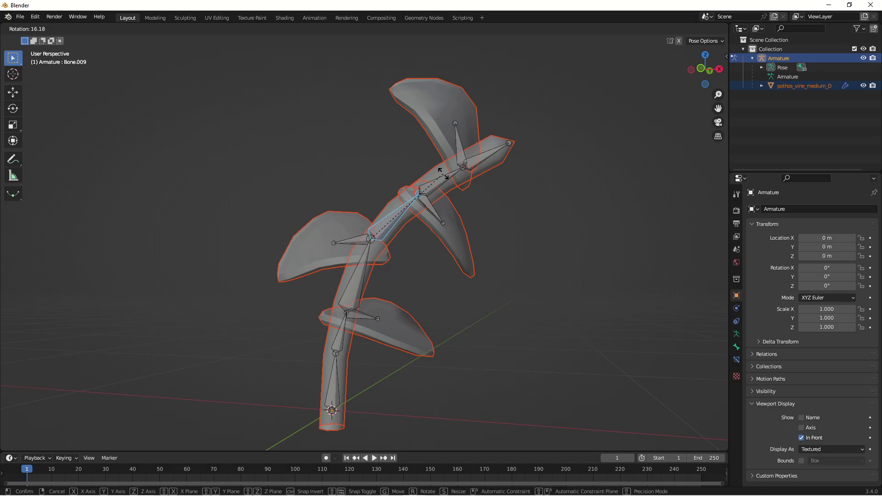
{"action": "right_click", "coordinate": [498, 184]}
{"action": "scroll", "coordinate": [432, 186], "scroll_direction": "up", "scroll_amount": 2}
{"action": "scroll", "coordinate": [428, 253], "scroll_direction": "down", "scroll_amount": 4}
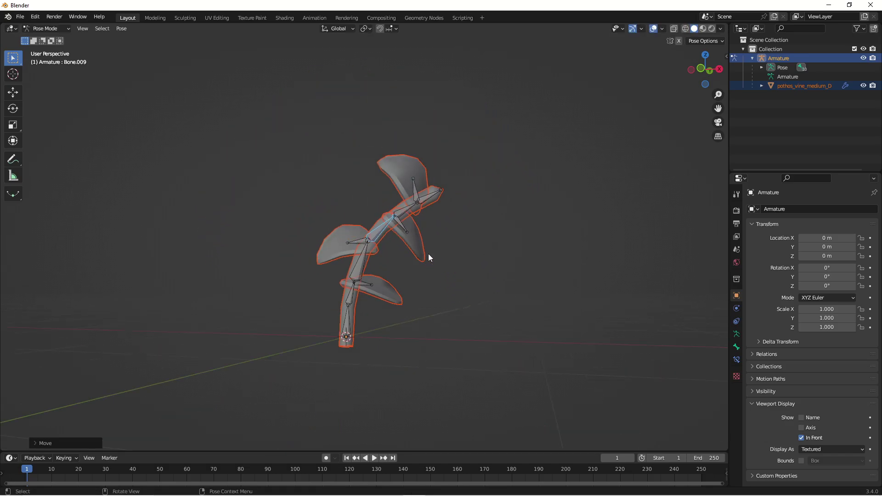
{"action": "scroll", "coordinate": [405, 264], "scroll_direction": "up", "scroll_amount": 2}
{"action": "key", "text": "ctrl+z"}
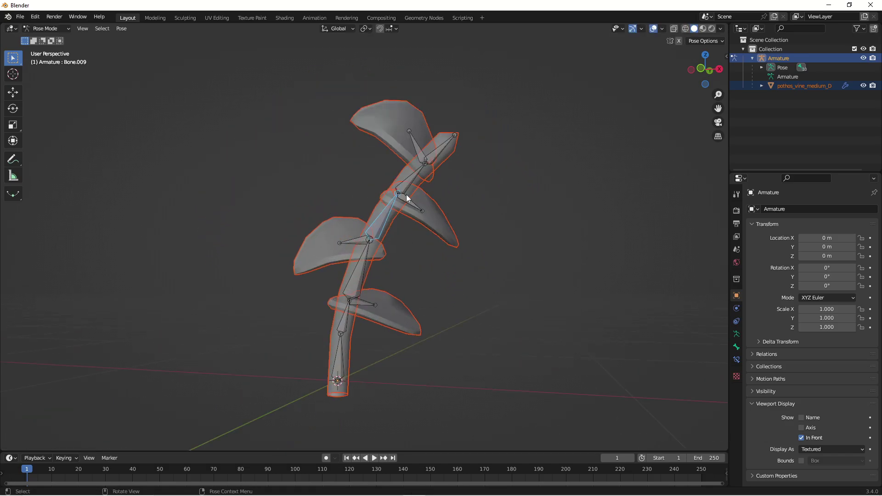
{"action": "scroll", "coordinate": [432, 252], "scroll_direction": "down", "scroll_amount": 2}
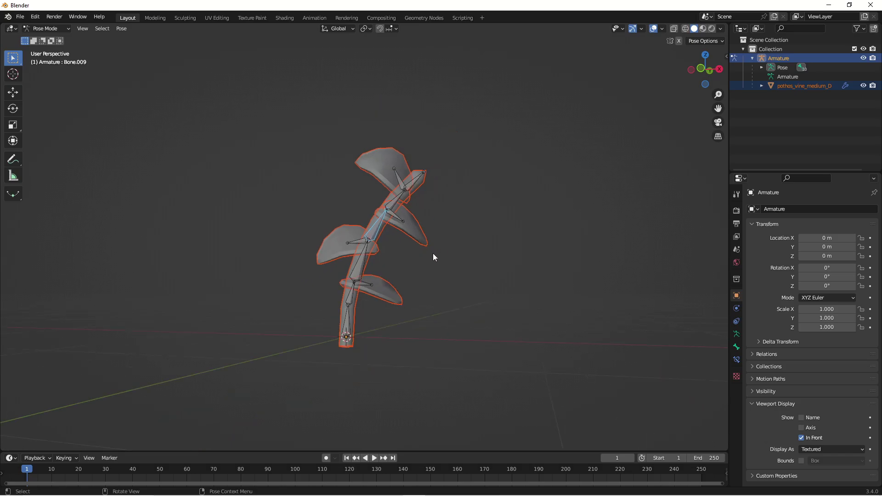
{"action": "scroll", "coordinate": [432, 257], "scroll_direction": "up", "scroll_amount": 1}
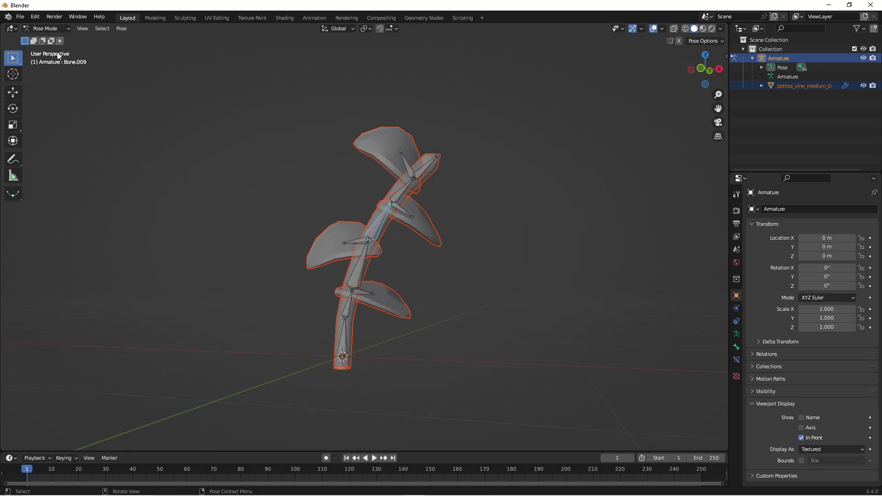
{"action": "left_click", "coordinate": [20, 17]}
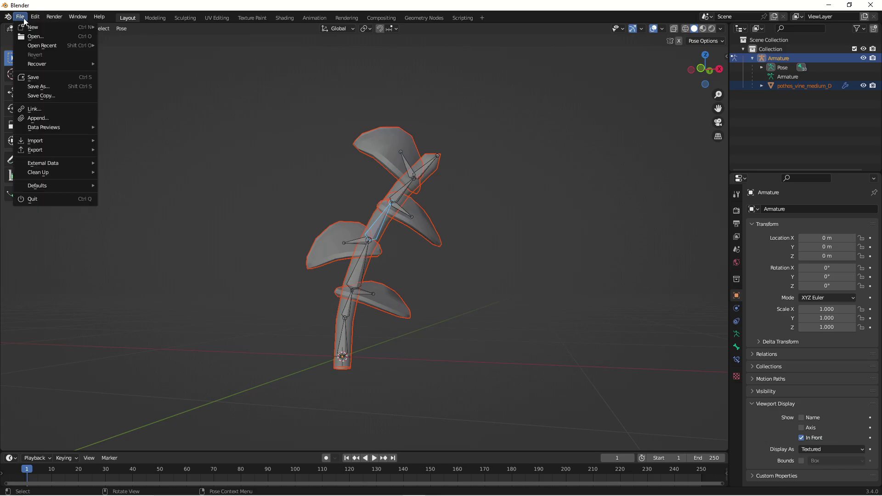
{"action": "left_click", "coordinate": [48, 78]}
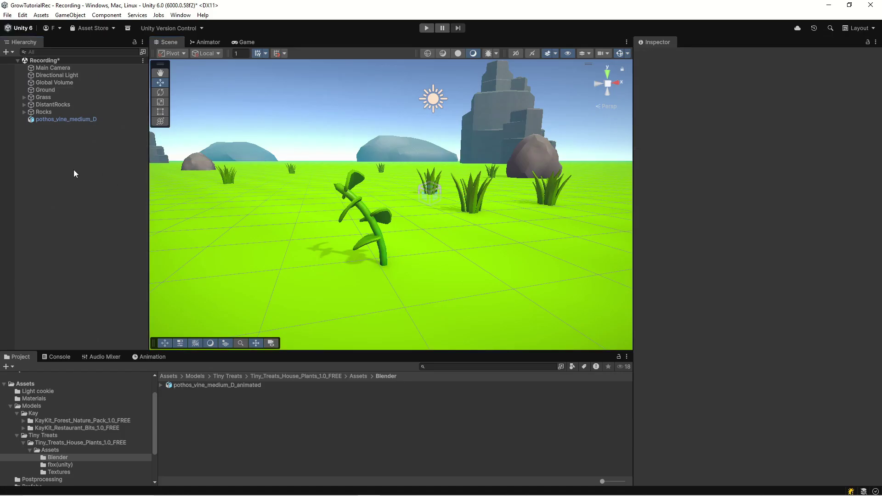
- Delete pothos_vine_medium_D and drop in the animated vine at X -2.719, Z -3.632
{"action": "left_click", "coordinate": [82, 119]}
{"action": "key", "text": "Delete"}
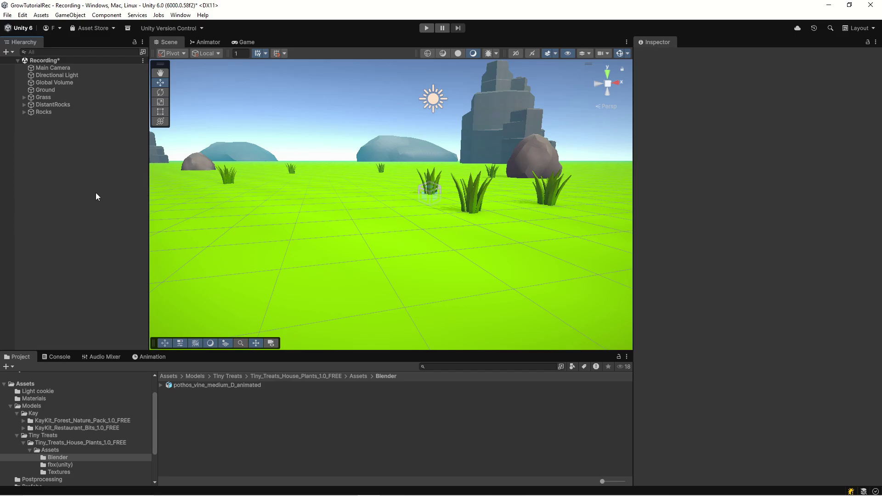
{"action": "left_click_drag", "start_coordinate": [208, 387], "coordinate": [70, 235]}
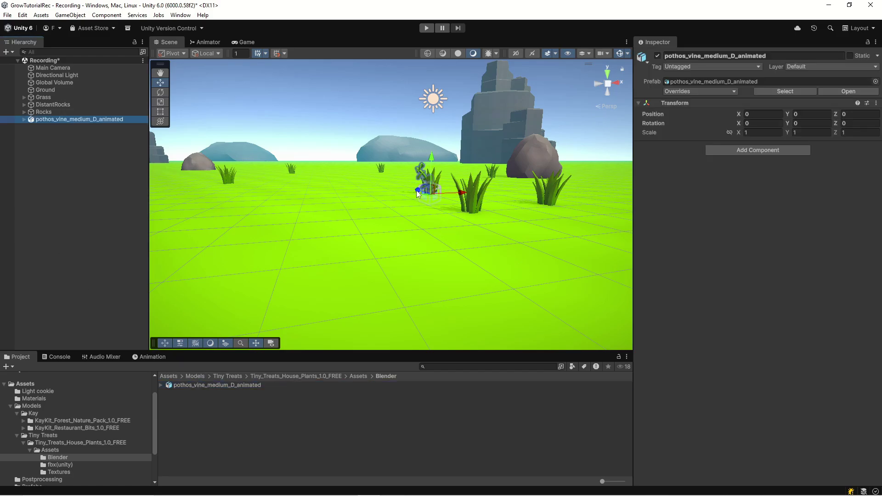
{"action": "left_click_drag", "start_coordinate": [417, 193], "coordinate": [380, 259]}
{"action": "key", "text": "q"}
{"action": "left_click_drag", "start_coordinate": [433, 267], "coordinate": [455, 269]}
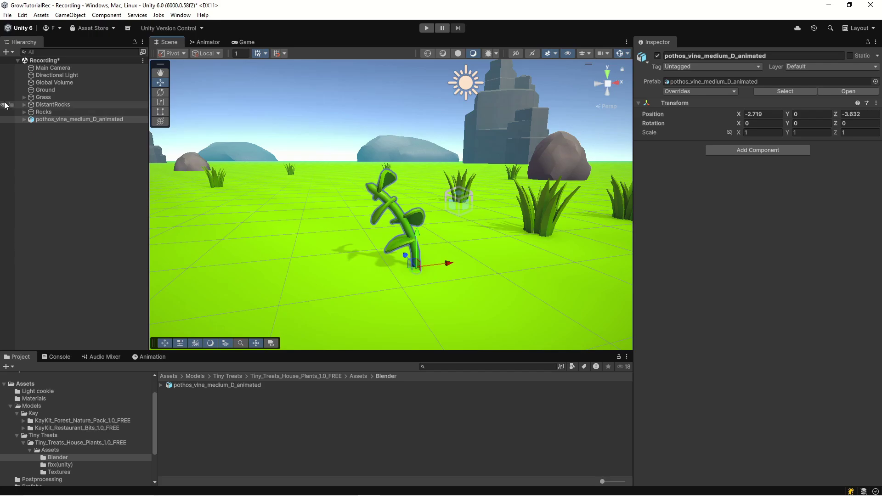
- Expand the animated vine's Armature in the Hierarchy to reveal Bone and Bone.001
{"action": "left_click", "coordinate": [23, 119]}
{"action": "left_click", "coordinate": [59, 127]}
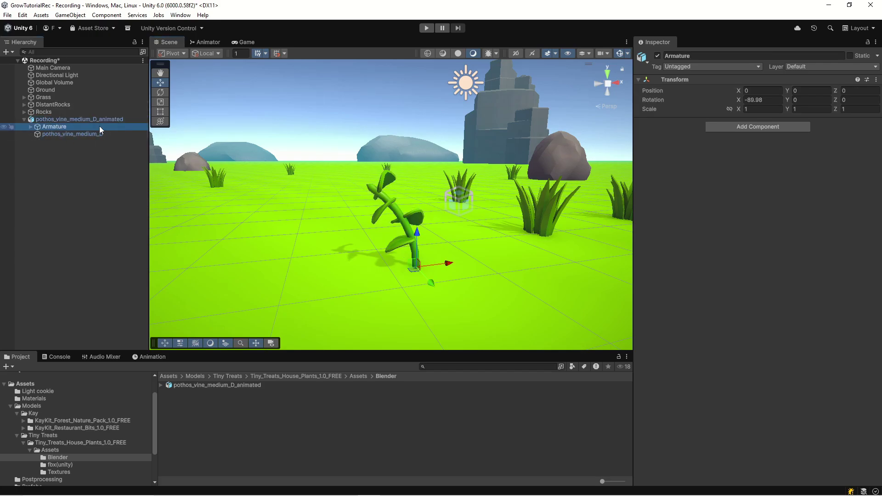
{"action": "left_click", "coordinate": [31, 126]}
{"action": "left_click", "coordinate": [55, 133]}
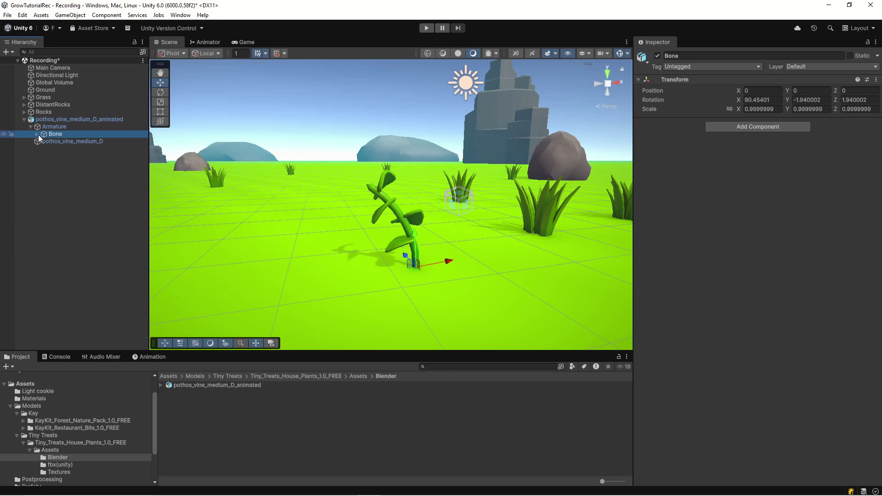
{"action": "left_click", "coordinate": [37, 134]}
{"action": "left_click", "coordinate": [65, 118]}
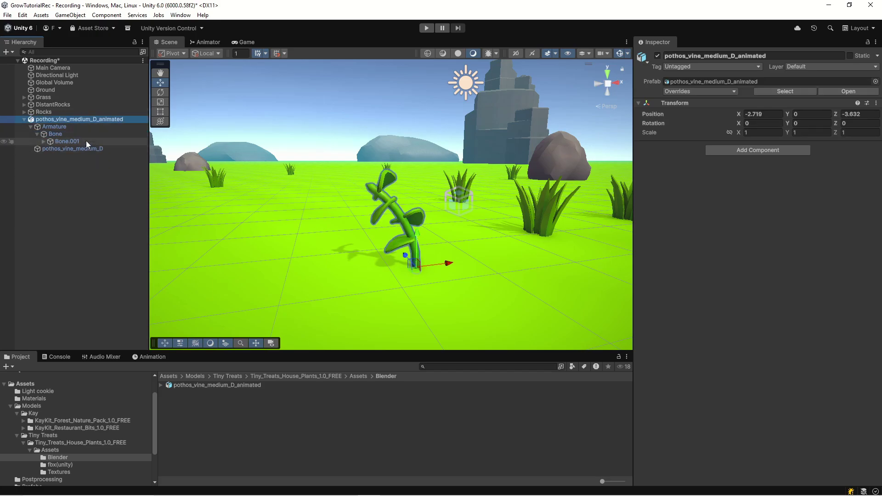
{"action": "left_click", "coordinate": [79, 140]}
{"action": "left_click", "coordinate": [60, 128]}
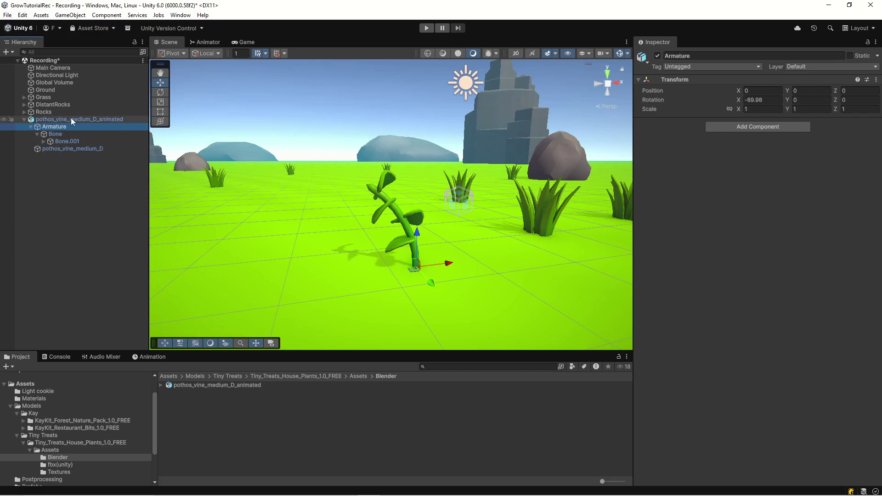
{"action": "left_click", "coordinate": [70, 119]}
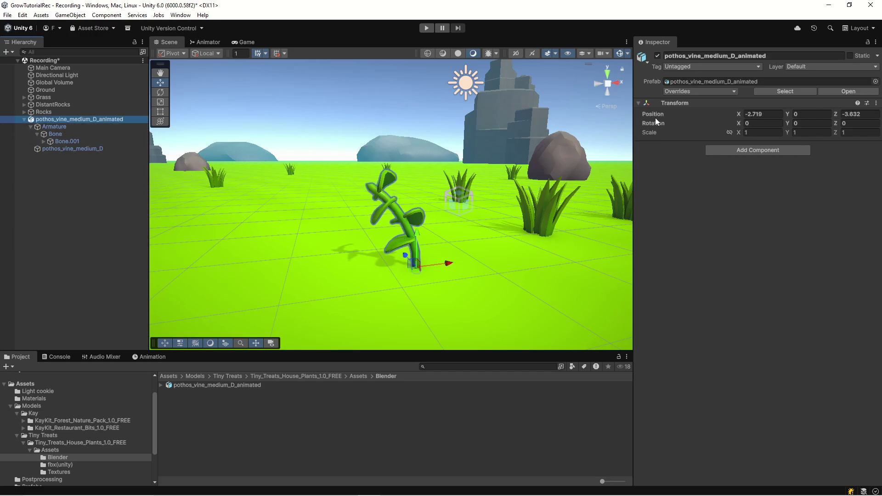
- Add an Animator component to the animated vine
{"action": "left_click", "coordinate": [751, 150]}
{"action": "type", "text": "a"}
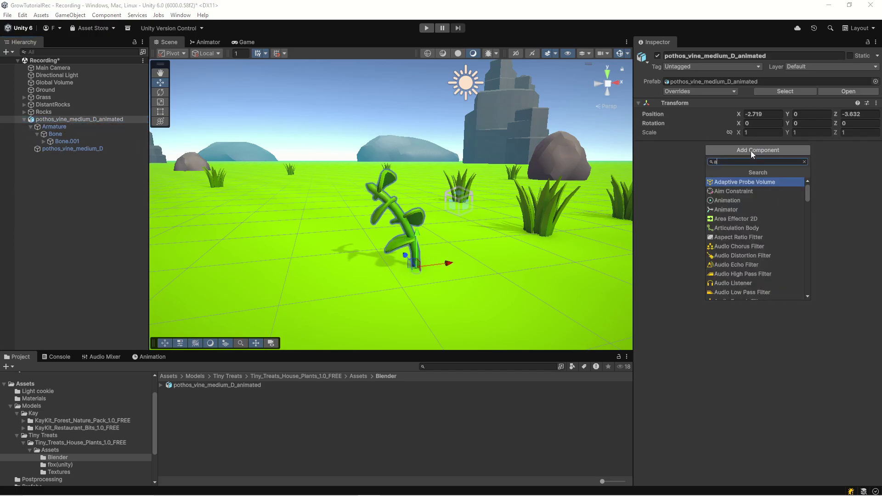
{"action": "type", "text": "nim"}
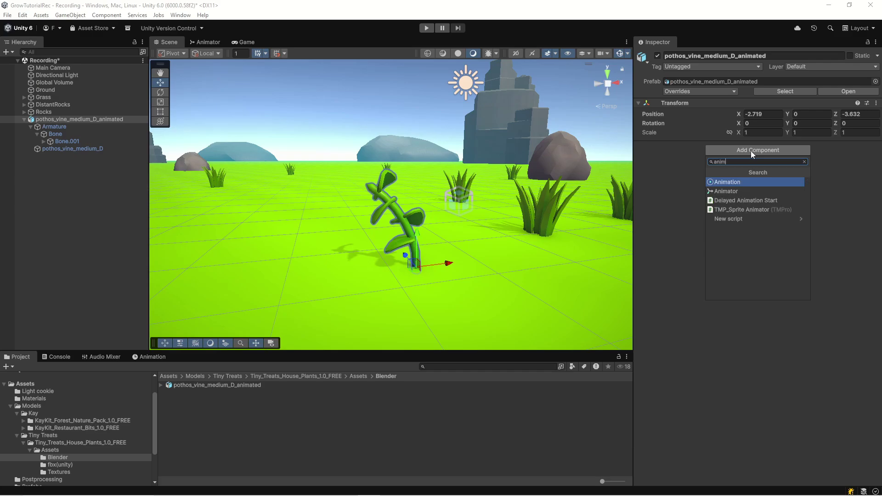
{"action": "key", "text": "Down"}
{"action": "key", "text": "Return"}
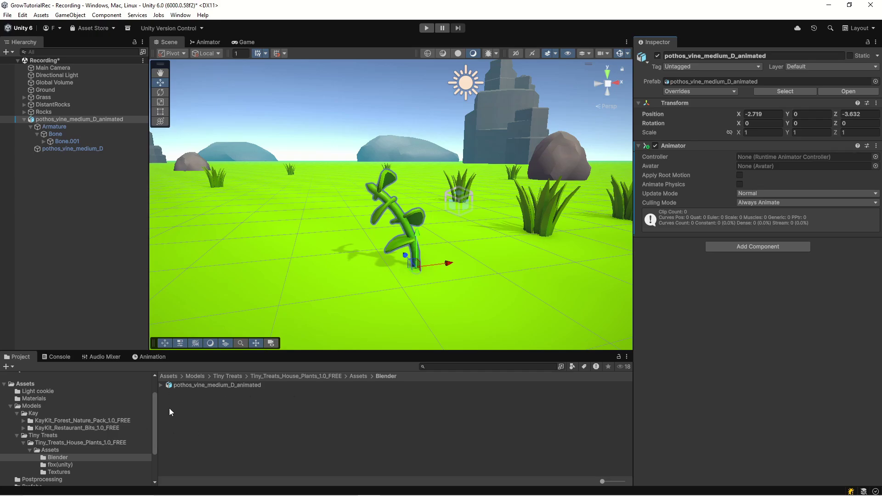
- Create the pothos_vine_medium_D_animationController and assign it to the vine's Animator Controller field
{"action": "left_click", "coordinate": [207, 386]}
{"action": "left_click", "coordinate": [235, 386]}
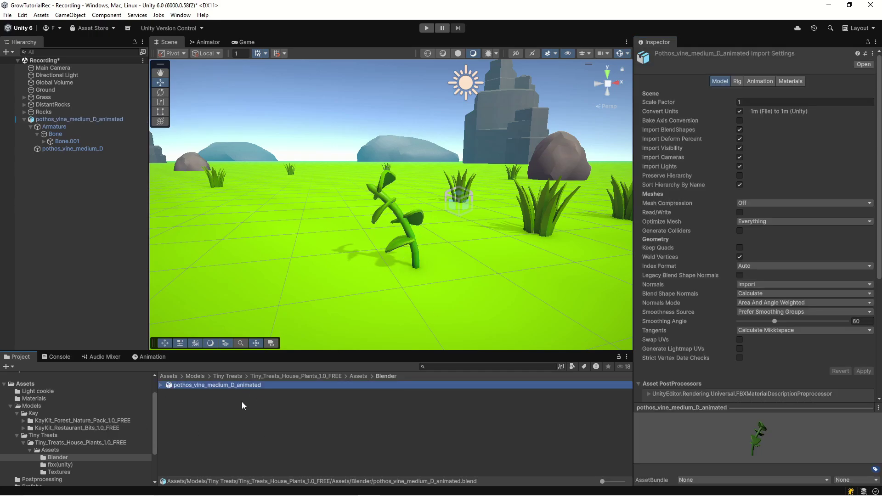
{"action": "right_click", "coordinate": [219, 410]}
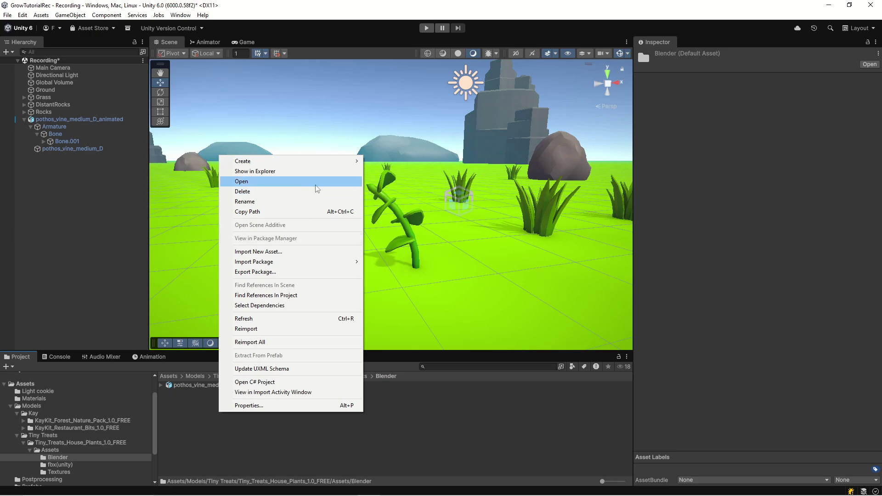
{"action": "mouse_move", "coordinate": [321, 161]}
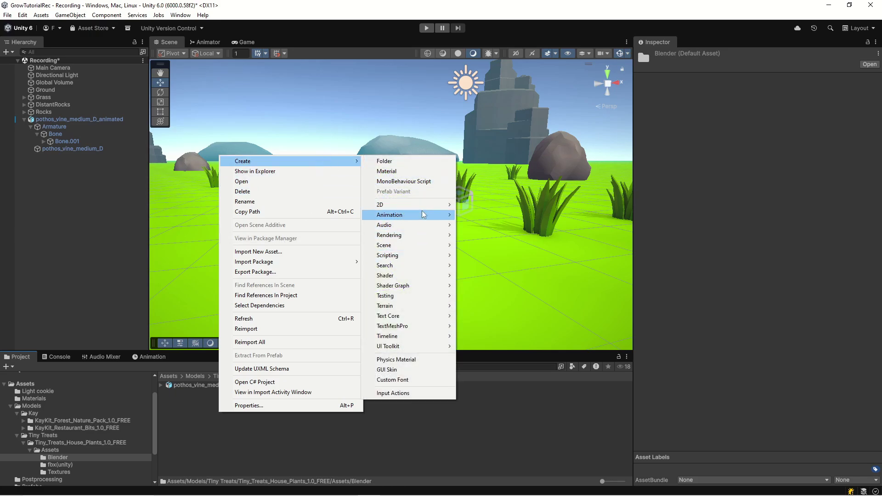
{"action": "mouse_move", "coordinate": [425, 217]}
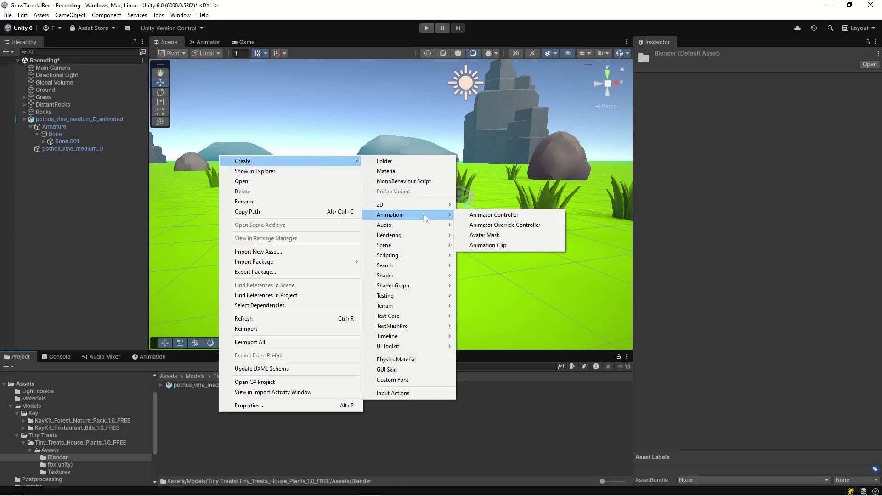
{"action": "left_click", "coordinate": [518, 216]}
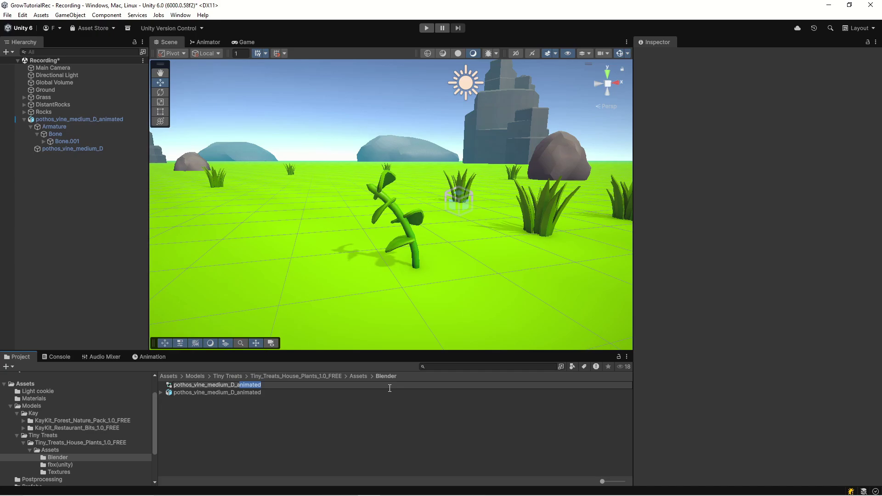
{"action": "type", "text": "animationController"}
{"action": "key", "text": "Return"}
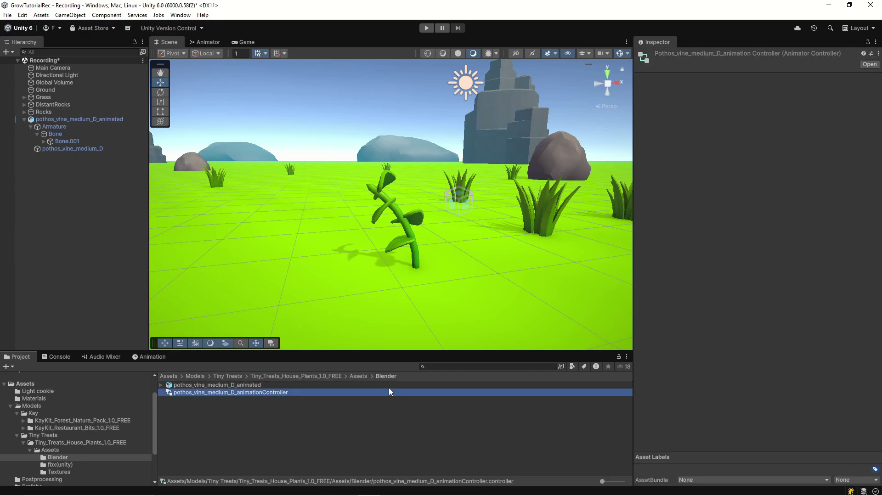
{"action": "left_click", "coordinate": [73, 120]}
{"action": "left_click_drag", "start_coordinate": [264, 392], "coordinate": [783, 156]}
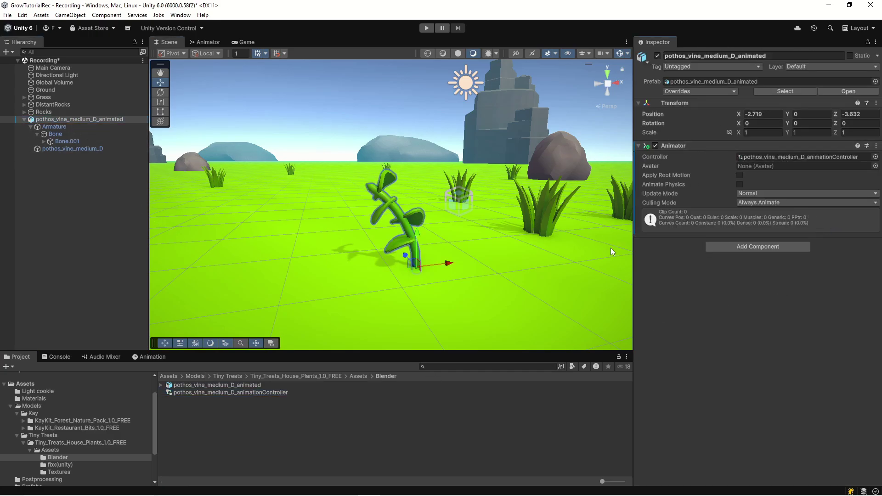
- Open the Animation window for the selected vine
{"action": "left_click", "coordinate": [207, 42]}
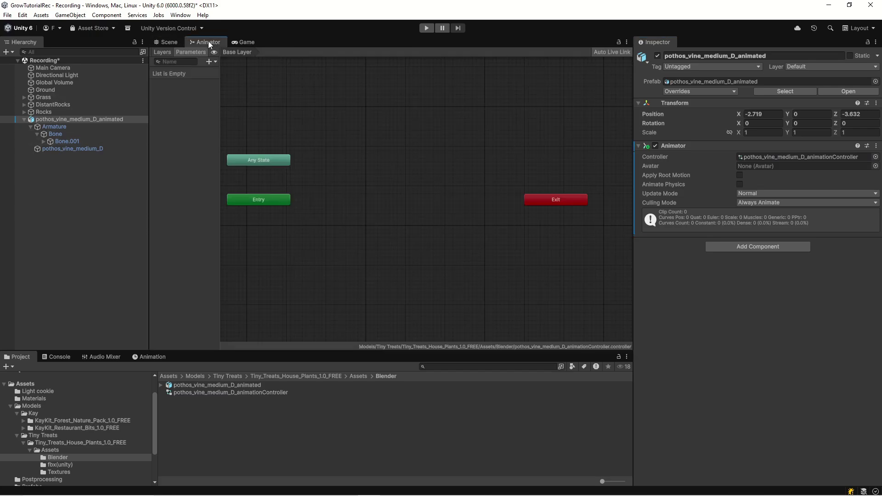
{"action": "left_click", "coordinate": [166, 43]}
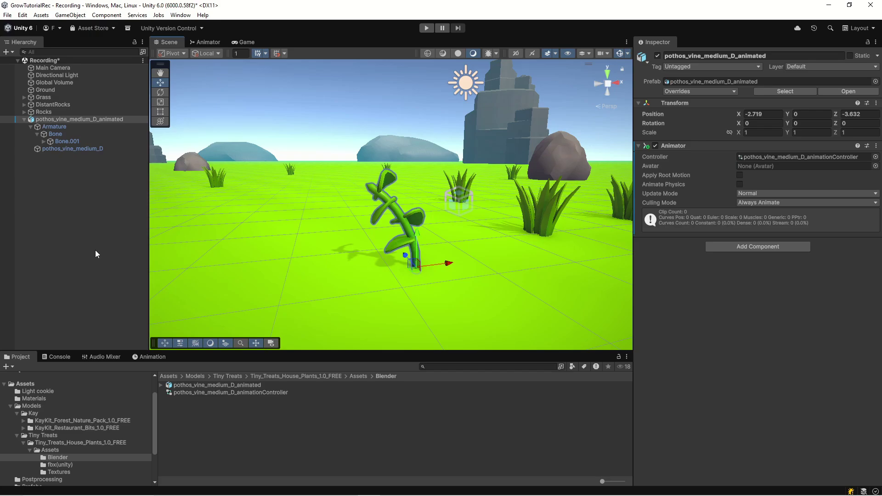
{"action": "left_click", "coordinate": [155, 357]}
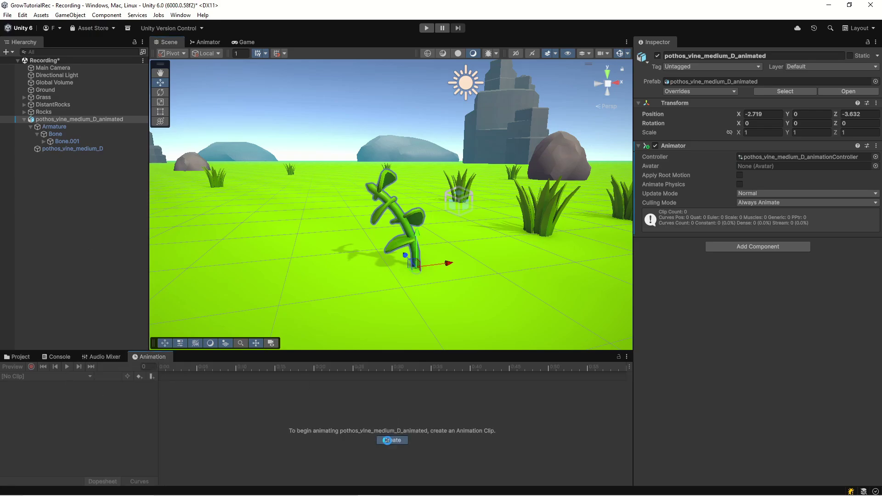
- Create a new clip and save it as pothos_vine_medium_D_animation_grow
{"action": "left_click", "coordinate": [388, 440]}
{"action": "left_click", "coordinate": [277, 217]}
{"action": "key", "text": "ctrl+a"}
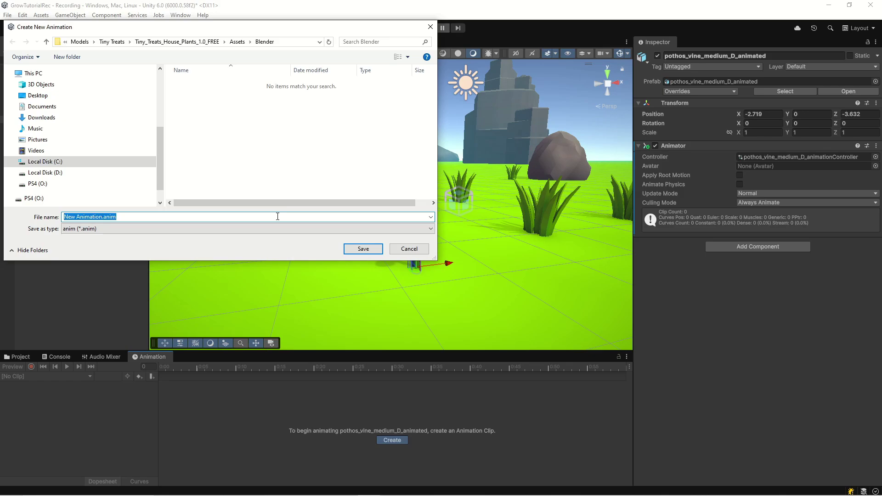
{"action": "key", "text": "BackSpace"}
{"action": "type", "text": "pothos_vine_medium_D_animation_grow"}
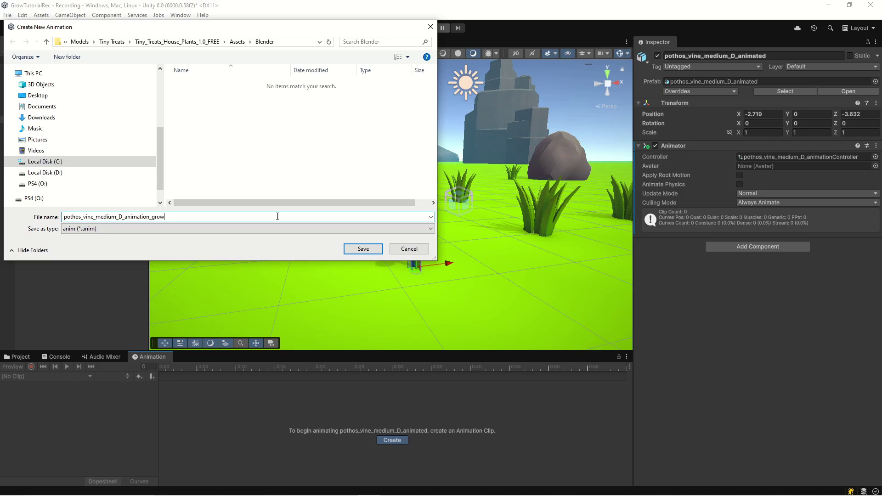
{"action": "key", "text": "Return"}
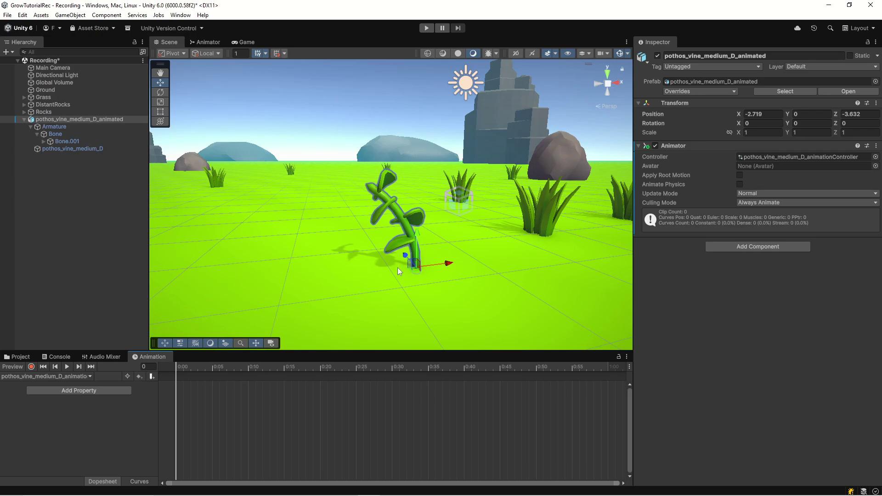
- Turn on animation recording and select the root Bone and Bone.001
{"action": "right_click_drag", "start_coordinate": [397, 268], "coordinate": [322, 172]}
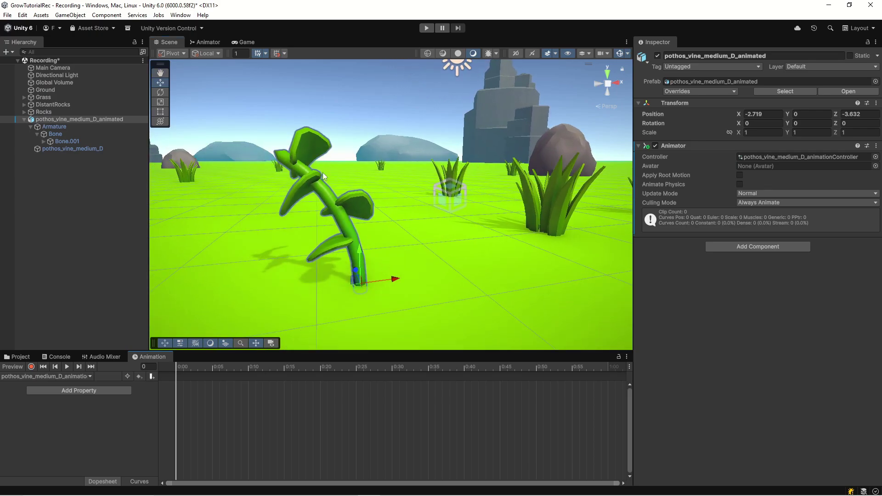
{"action": "left_click", "coordinate": [31, 366]}
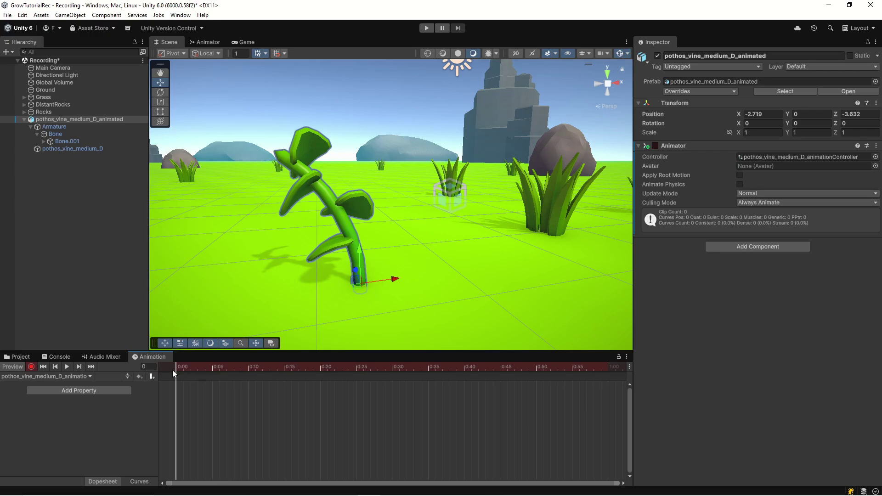
{"action": "left_click", "coordinate": [57, 134]}
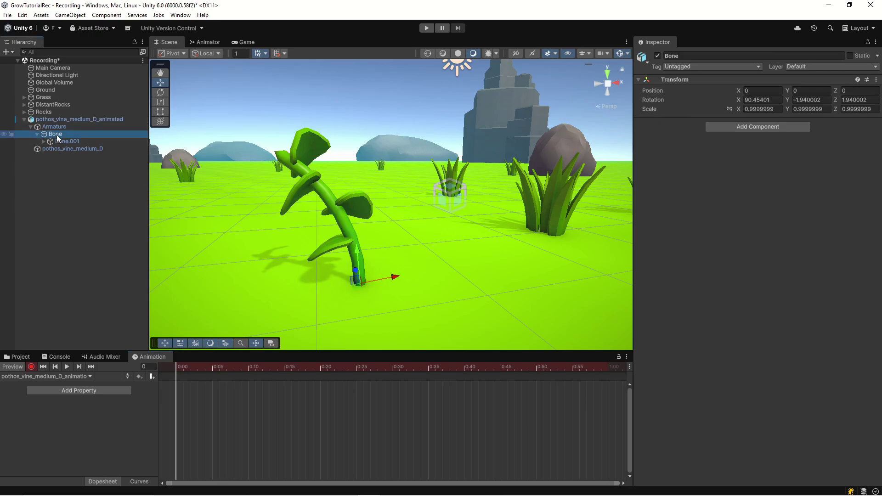
{"action": "left_click", "coordinate": [62, 141]}
{"action": "left_click", "coordinate": [60, 136]}
{"action": "left_click", "coordinate": [75, 142]}
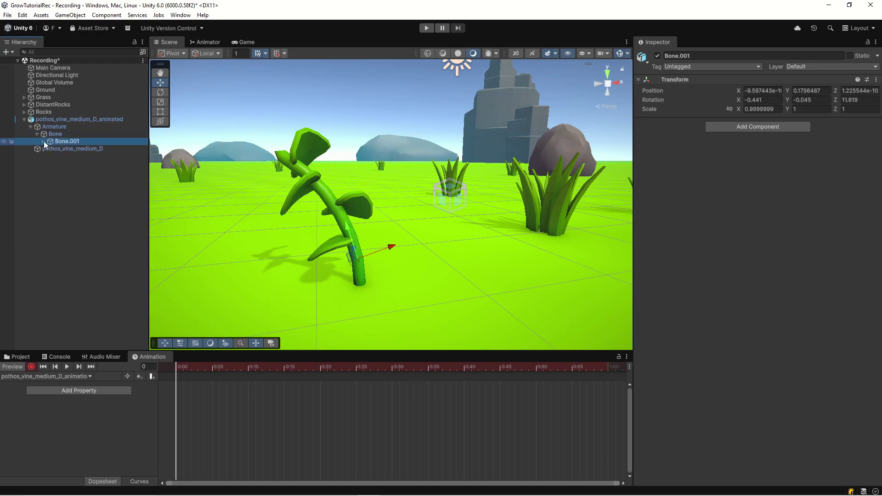
- Expand the bone chain down to Bone.004, then link the root Bone's scale axes proportionally
{"action": "left_click", "coordinate": [43, 142]}
{"action": "left_click", "coordinate": [73, 149]}
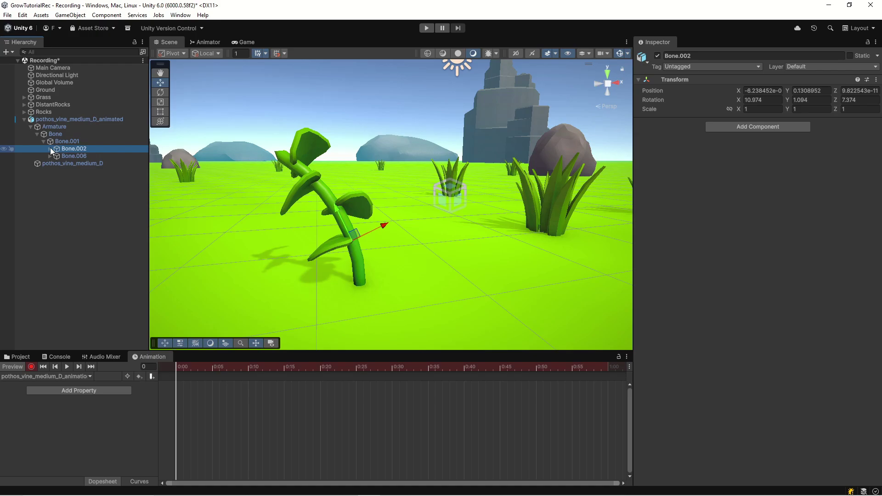
{"action": "left_click", "coordinate": [51, 148]}
{"action": "left_click", "coordinate": [82, 156]}
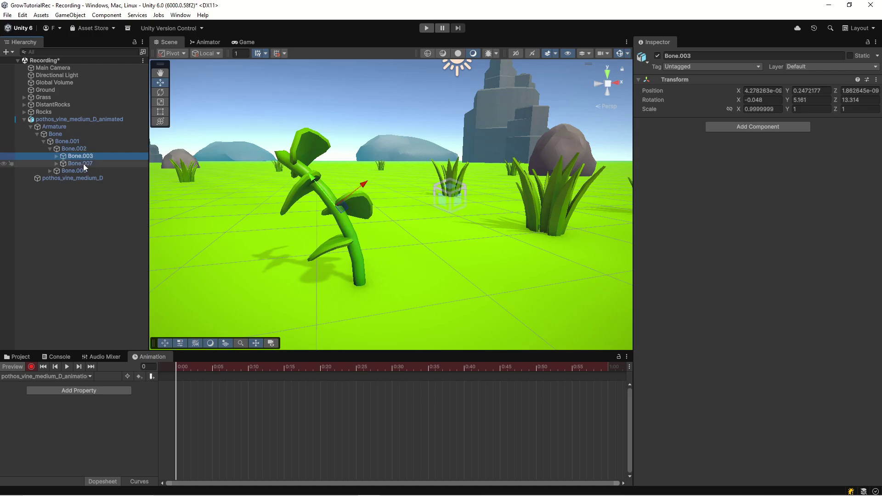
{"action": "left_click", "coordinate": [56, 156]}
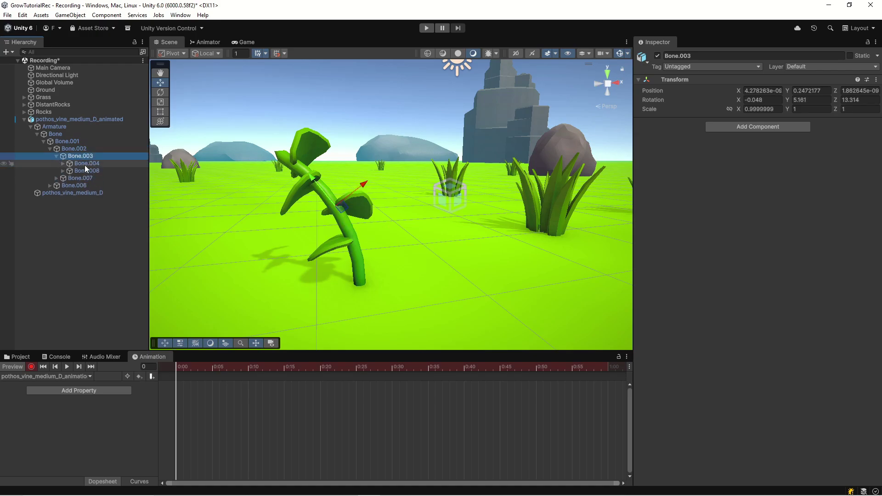
{"action": "left_click", "coordinate": [85, 164]}
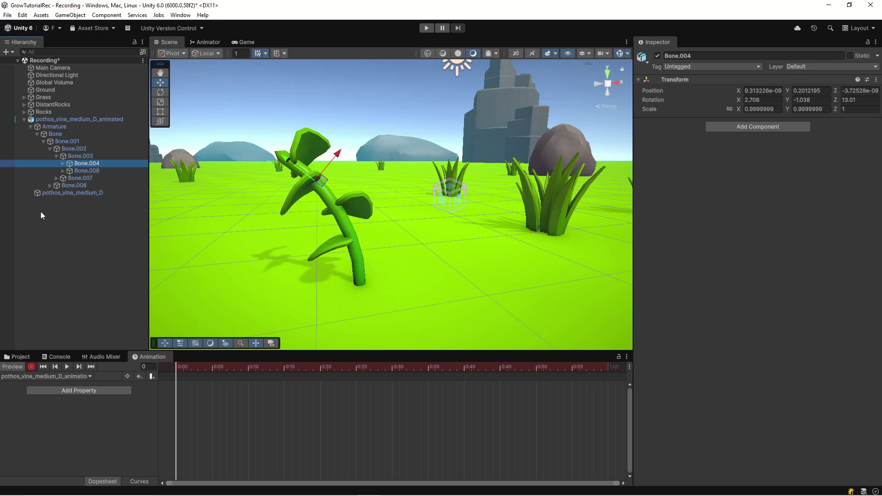
{"action": "left_click", "coordinate": [60, 133]}
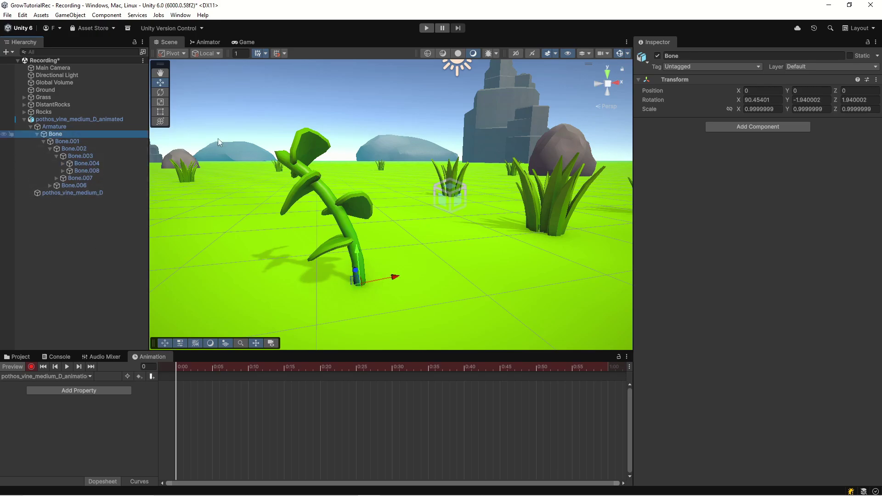
{"action": "left_click", "coordinate": [729, 109]}
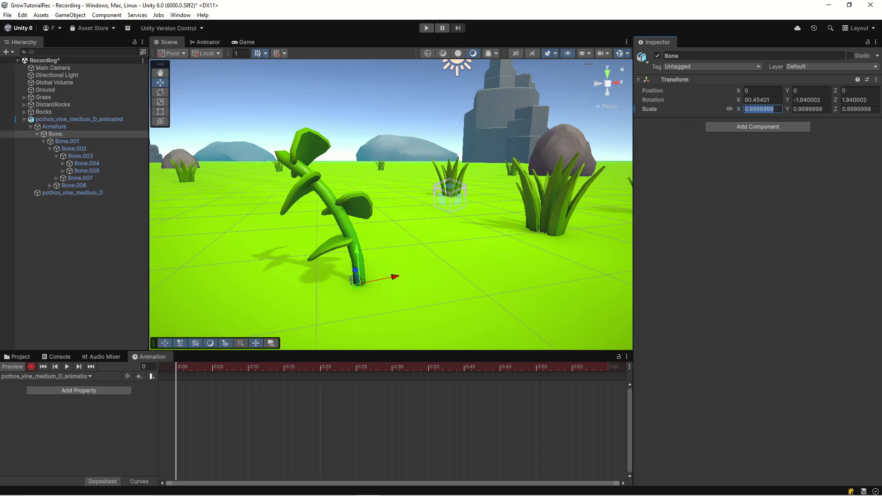
- Key the root Bone's scale at 0 on frame 0 and 1 on frame 15
{"action": "type", "text": "0"}
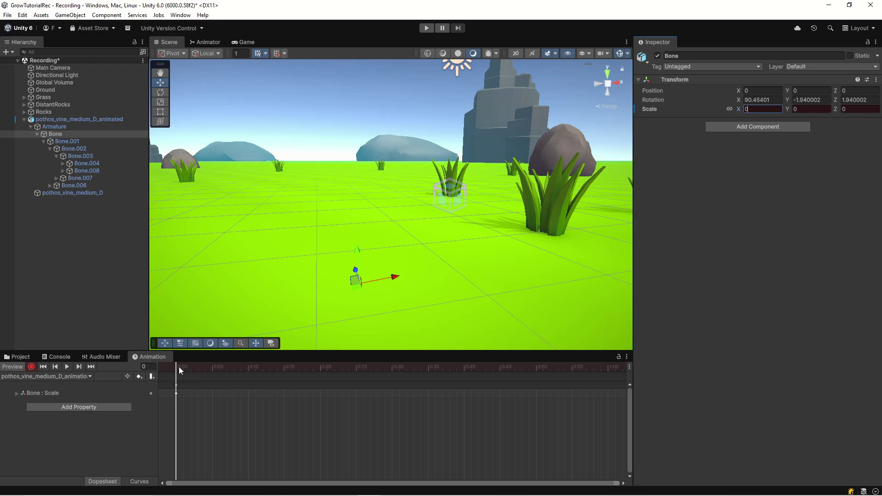
{"action": "left_click_drag", "start_coordinate": [178, 366], "coordinate": [337, 369]}
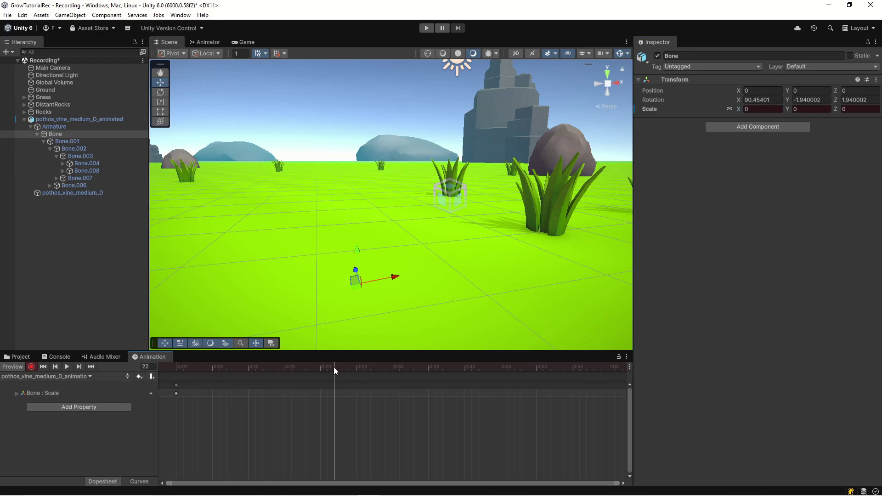
{"action": "left_click_drag", "start_coordinate": [333, 368], "coordinate": [284, 382]}
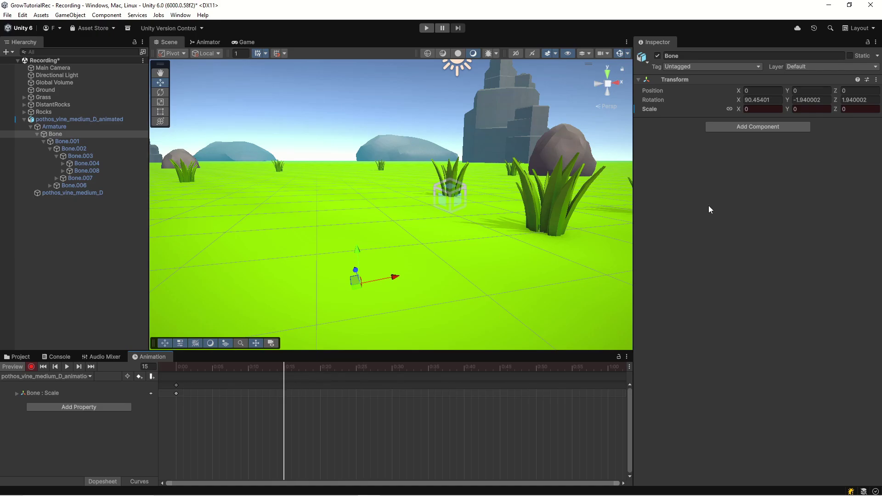
{"action": "left_click", "coordinate": [755, 109]}
{"action": "type", "text": "1"}
{"action": "key", "text": "Return"}
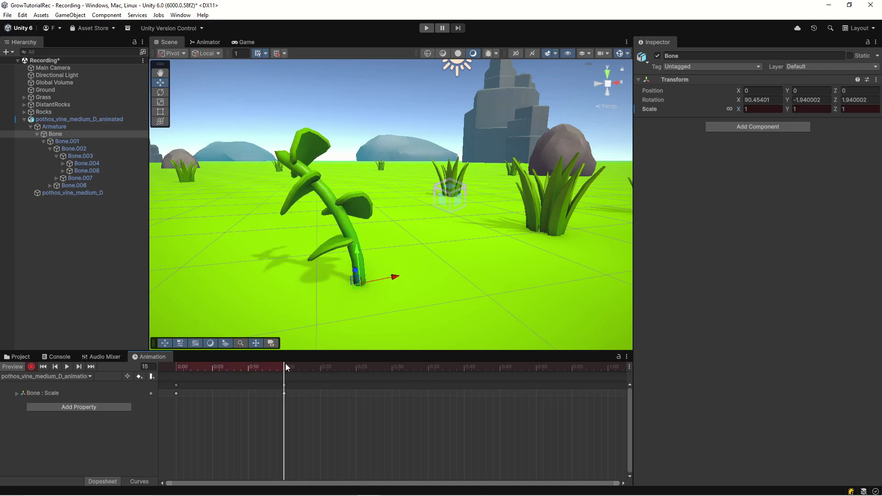
{"action": "left_click_drag", "start_coordinate": [285, 364], "coordinate": [314, 400]}
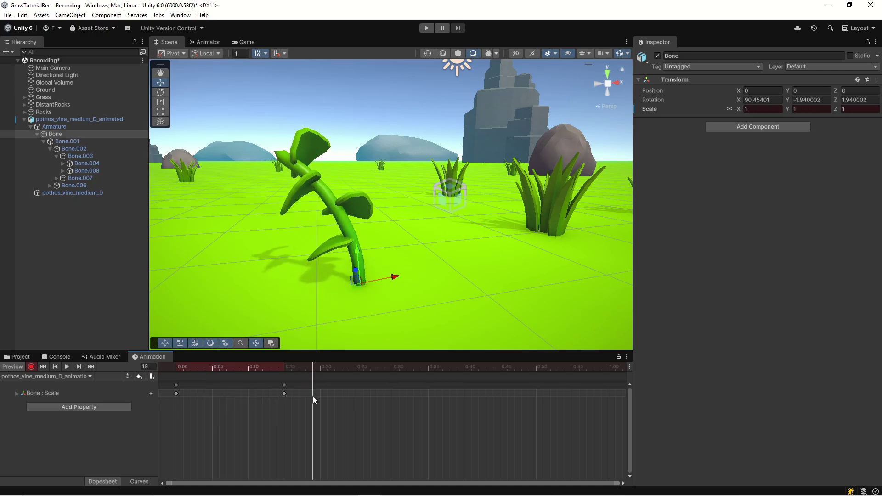
- Select Bone.001 and key its scale at 0 on frame 0
{"action": "left_click", "coordinate": [80, 142]}
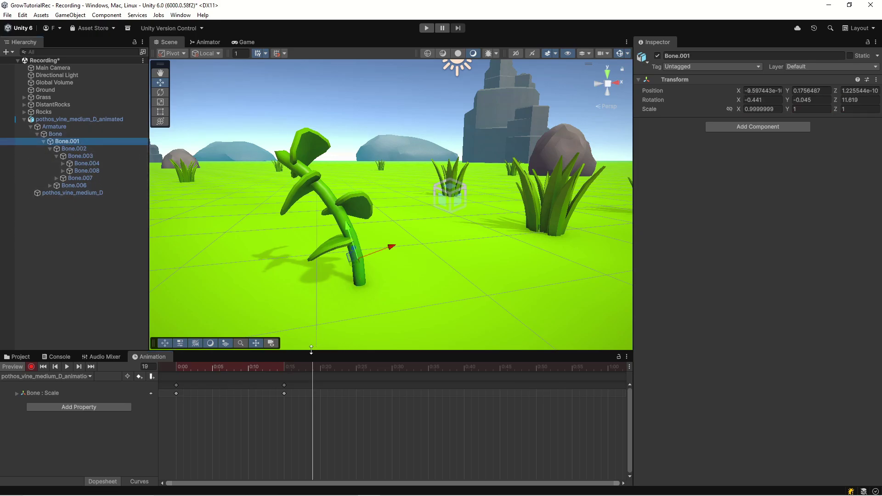
{"action": "left_click_drag", "start_coordinate": [309, 365], "coordinate": [178, 369]}
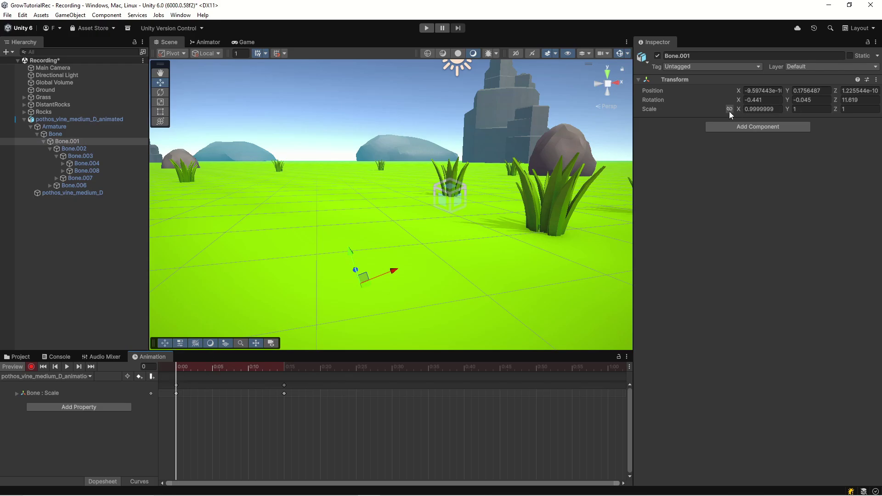
{"action": "left_click", "coordinate": [775, 109]}
{"action": "type", "text": "0"}
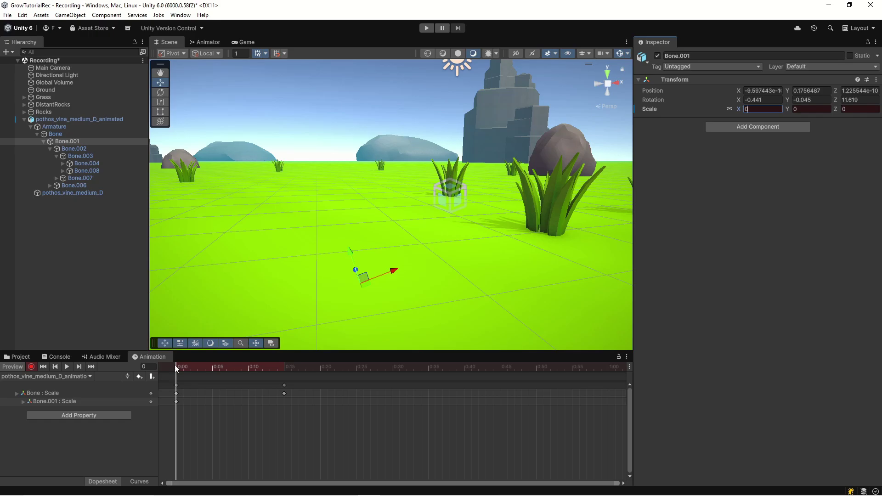
- Hold Bone.001 at scale 0 on frame 10 and key it to 1 on frame 23
{"action": "left_click_drag", "start_coordinate": [175, 366], "coordinate": [251, 384]}
{"action": "left_click", "coordinate": [762, 109]}
{"action": "type", "text": "1"}
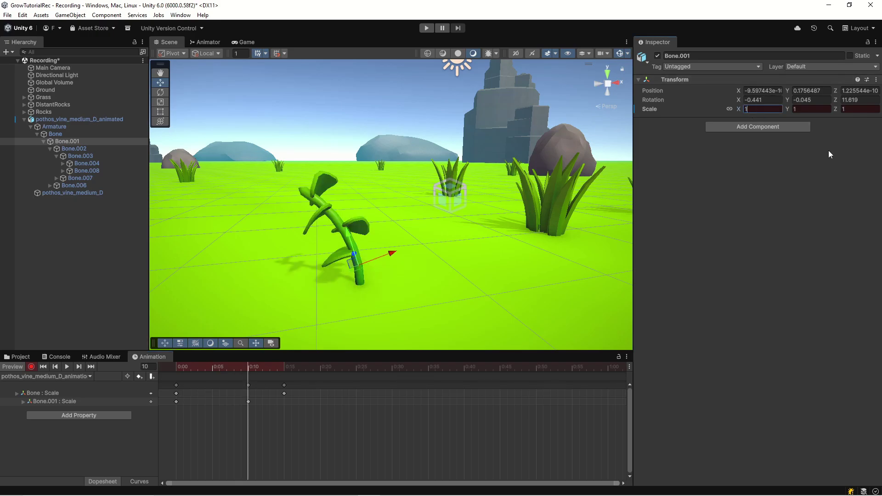
{"action": "key", "text": "BackSpace"}
{"action": "type", "text": "0"}
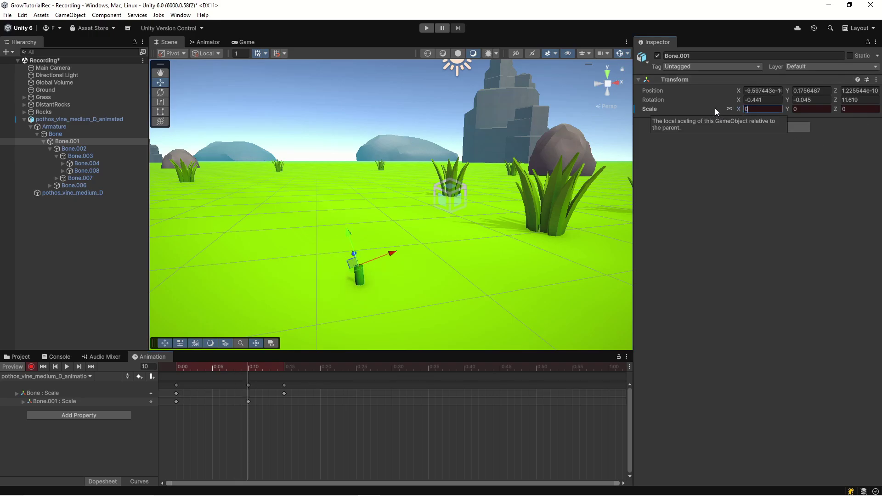
{"action": "left_click_drag", "start_coordinate": [249, 365], "coordinate": [262, 379]}
{"action": "left_click", "coordinate": [762, 109]}
{"action": "type", "text": "1"}
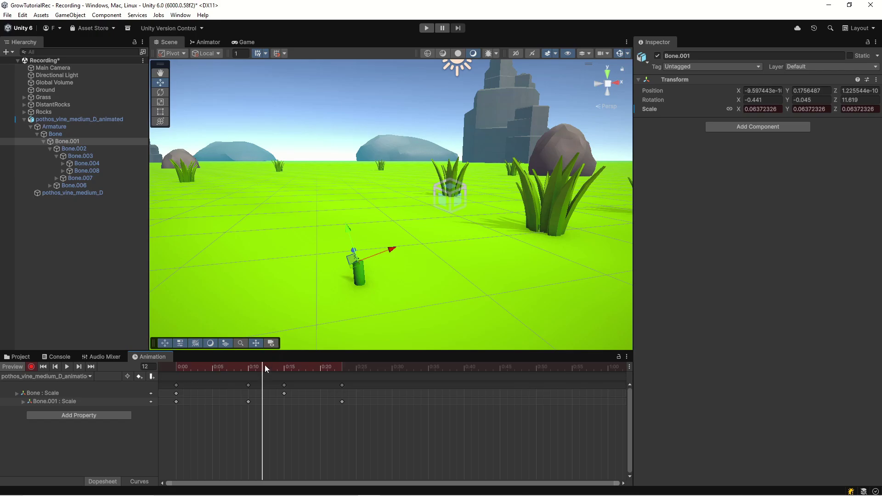
{"action": "left_click_drag", "start_coordinate": [264, 364], "coordinate": [342, 368]}
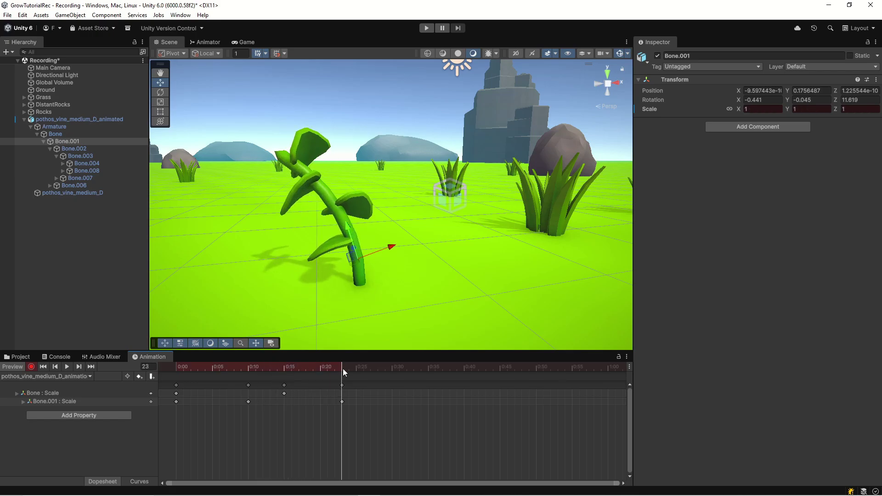
- Key Bone.002's scale at 0 around frame 20 and 1 at frame 31
{"action": "left_click", "coordinate": [92, 148]}
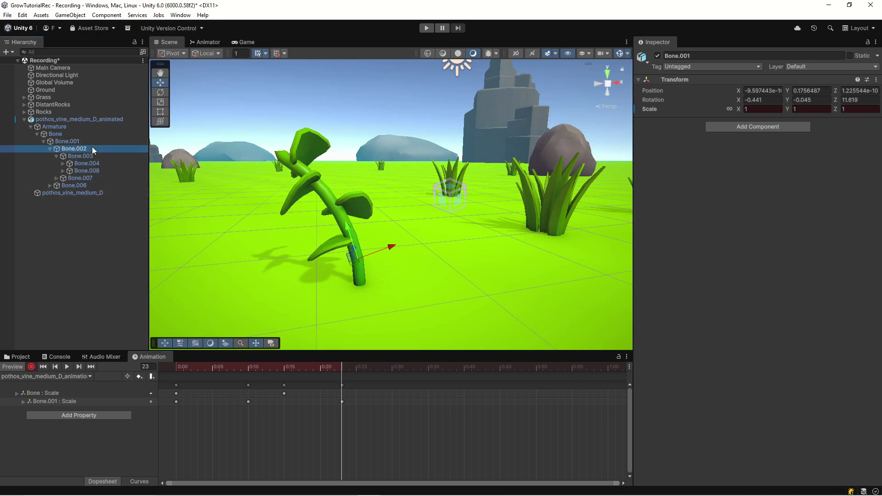
{"action": "left_click_drag", "start_coordinate": [340, 363], "coordinate": [324, 363]}
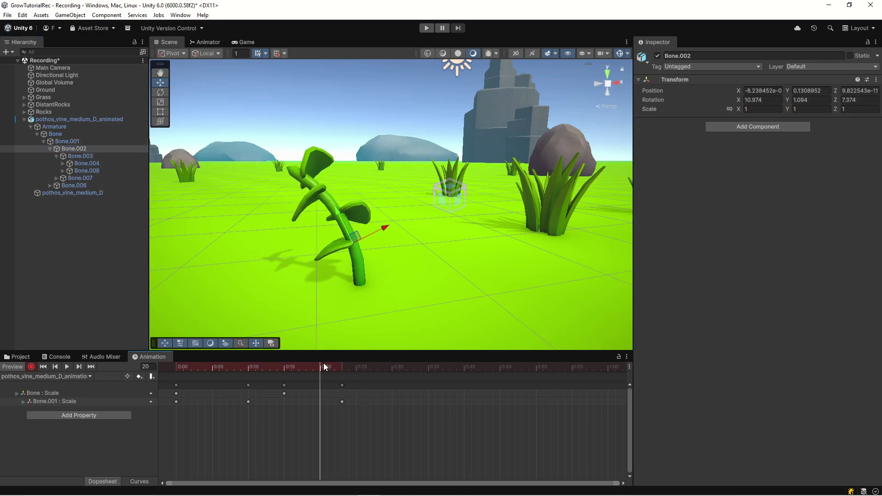
{"action": "left_click", "coordinate": [757, 108]}
{"action": "type", "text": "0"}
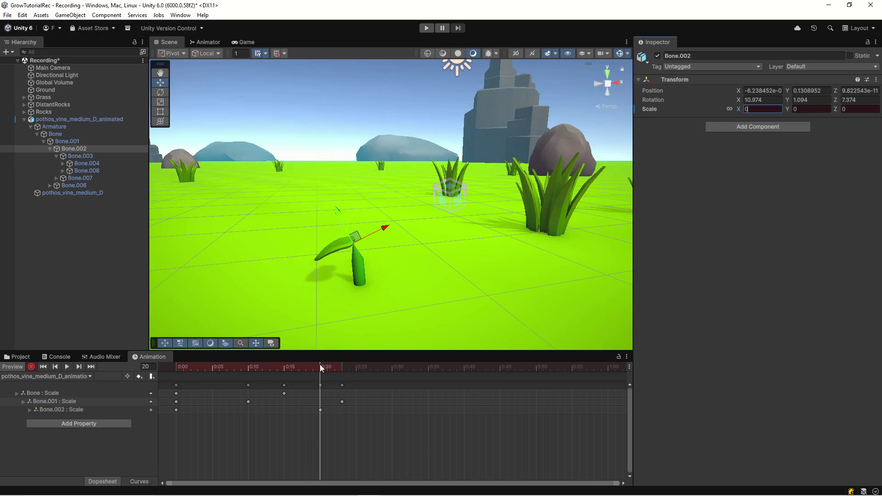
{"action": "left_click_drag", "start_coordinate": [322, 368], "coordinate": [398, 378]}
{"action": "type", "text": "1"}
{"action": "key", "text": "Return"}
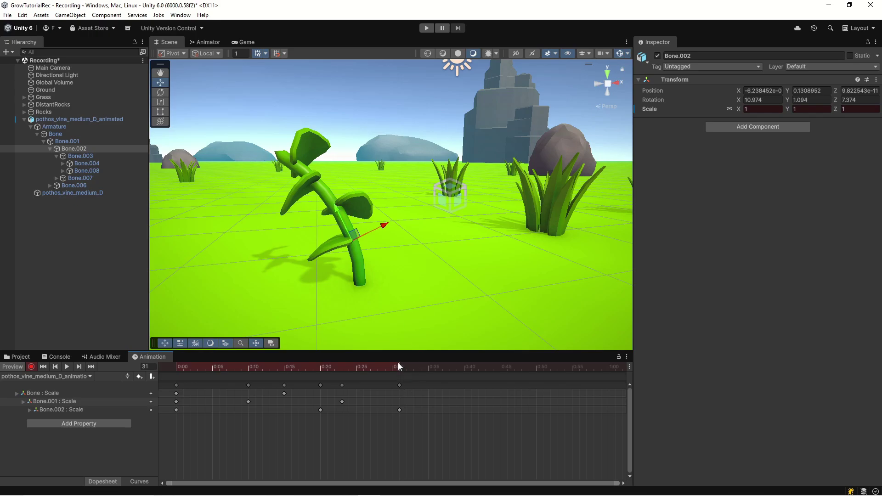
- Scrub the timeline around frames 25–26 to preview growth and check Bone.003 and Bone.004
{"action": "left_click_drag", "start_coordinate": [402, 366], "coordinate": [355, 369]}
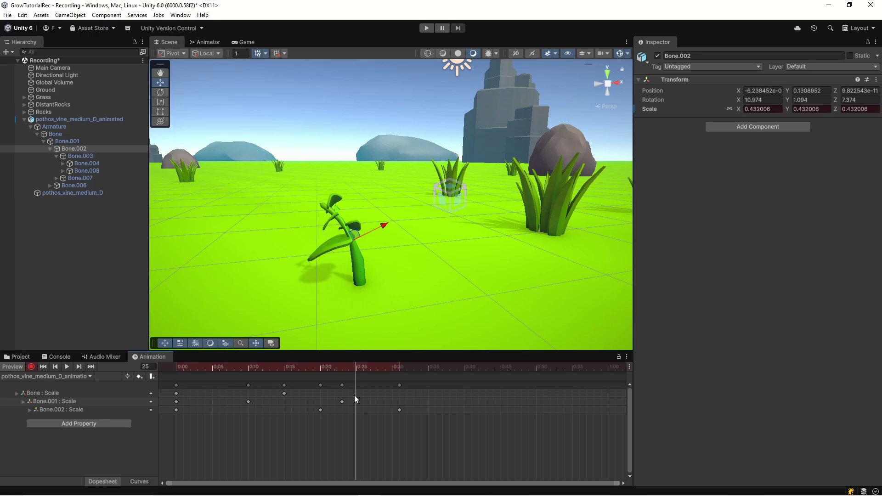
{"action": "mouse_move", "coordinate": [355, 366]}
{"action": "left_mouse_down"}
{"action": "mouse_move", "coordinate": [329, 365]}
{"action": "mouse_move", "coordinate": [363, 365]}
{"action": "left_mouse_up"}
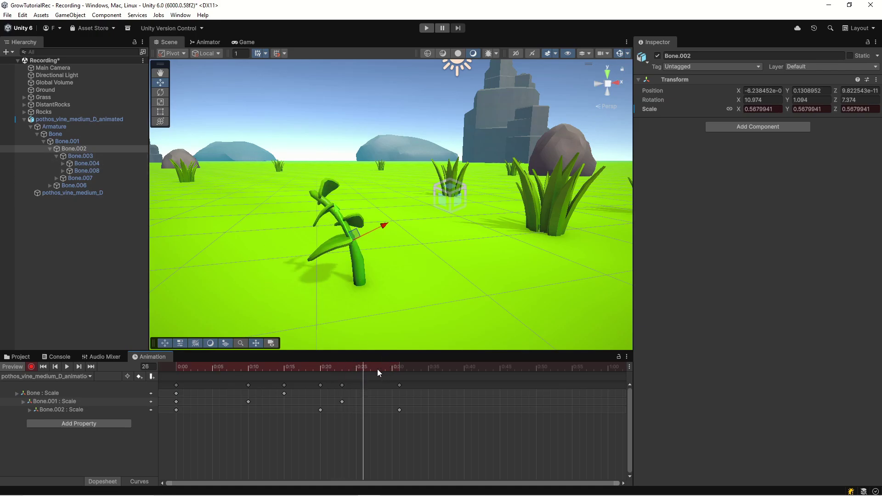
{"action": "left_click_drag", "start_coordinate": [377, 369], "coordinate": [349, 366]}
{"action": "left_click", "coordinate": [93, 158]}
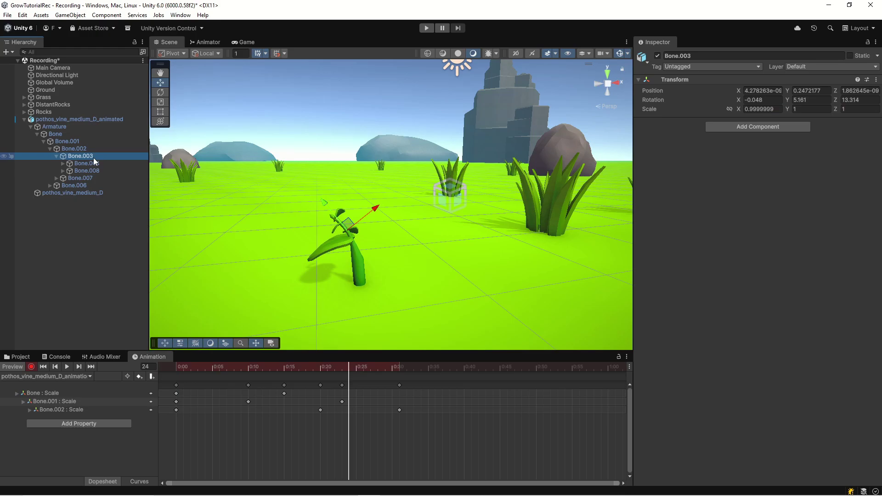
{"action": "left_click", "coordinate": [81, 147]}
{"action": "left_click", "coordinate": [81, 162]}
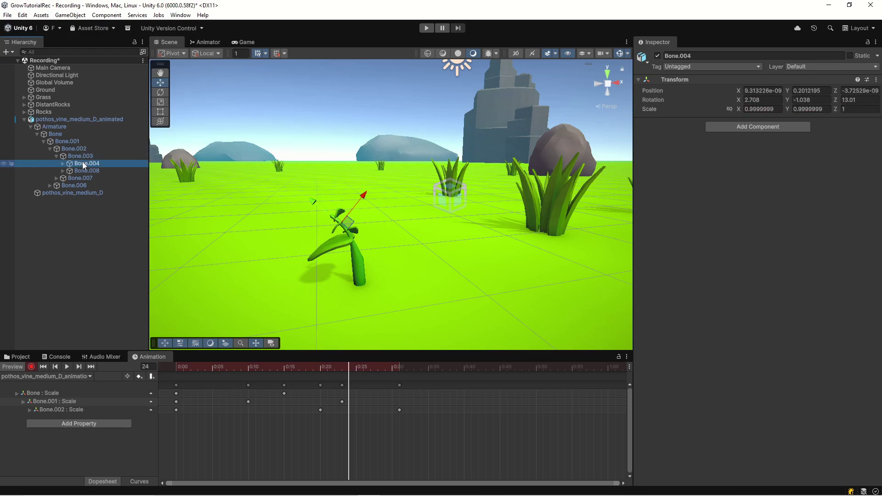
{"action": "left_click", "coordinate": [79, 148]}
{"action": "scroll", "coordinate": [312, 245], "scroll_direction": "up", "scroll_amount": 5}
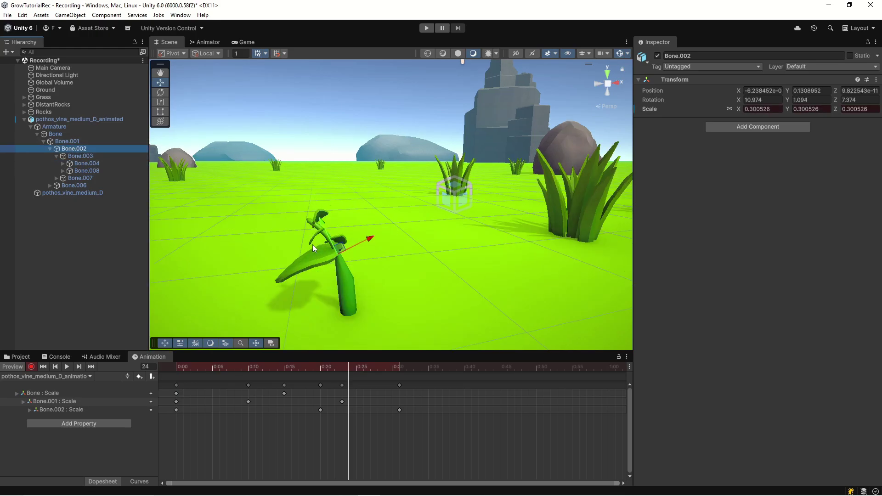
{"action": "scroll", "coordinate": [308, 252], "scroll_direction": "down", "scroll_amount": 3}
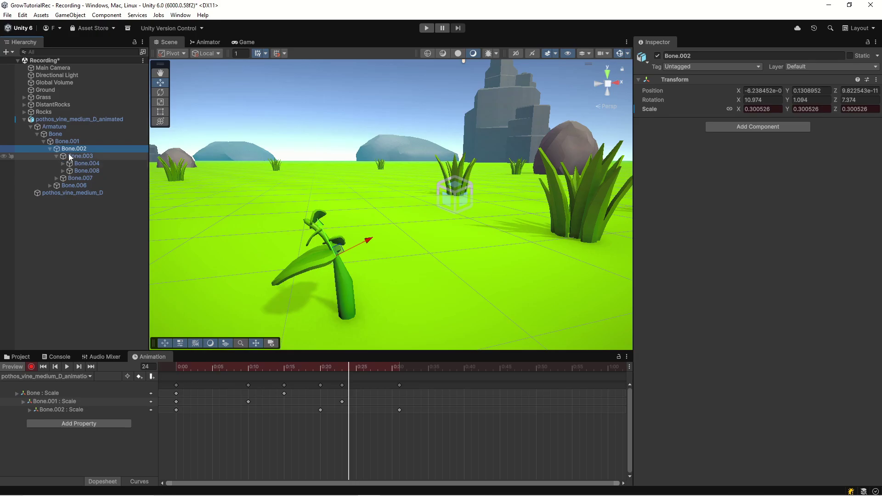
- Step down the hierarchy through Bone.003, Bone.004, Bone.008, Bone.007 to Bone.006 and expand it
{"action": "left_click", "coordinate": [87, 156]}
{"action": "left_click", "coordinate": [92, 164]}
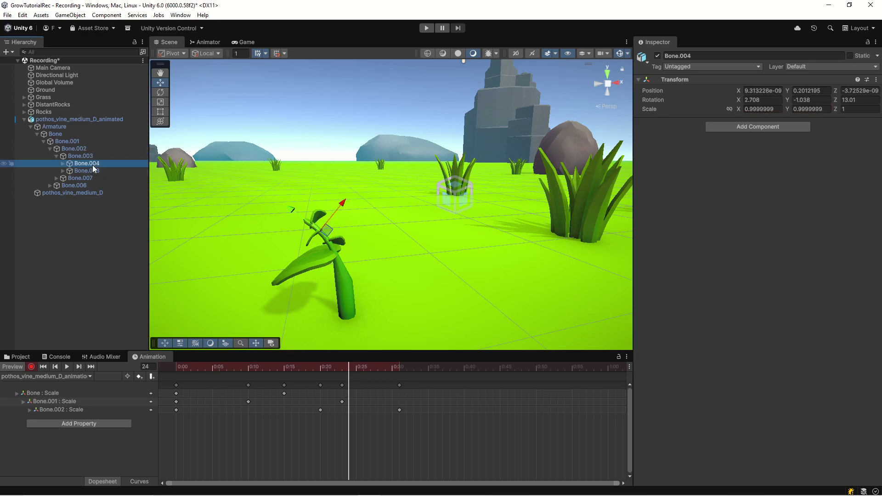
{"action": "left_click", "coordinate": [92, 170]}
{"action": "left_click", "coordinate": [77, 178]}
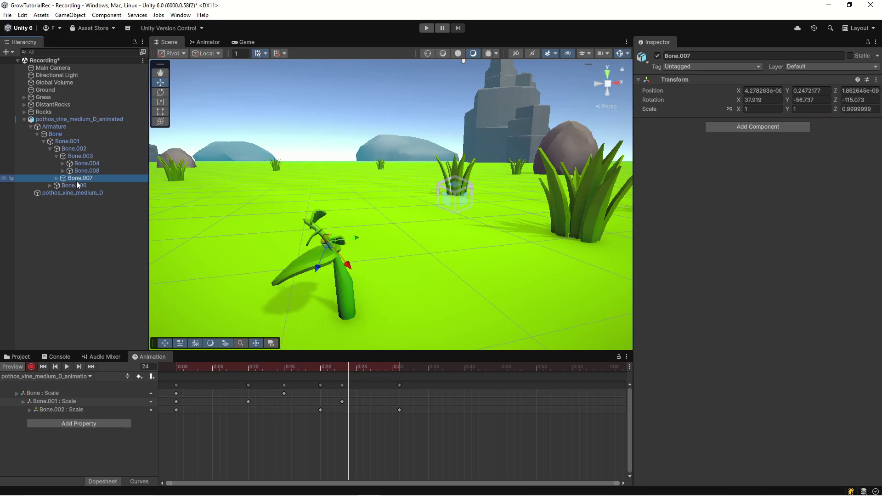
{"action": "left_click", "coordinate": [74, 185]}
{"action": "scroll", "coordinate": [355, 282], "scroll_direction": "up", "scroll_amount": 3}
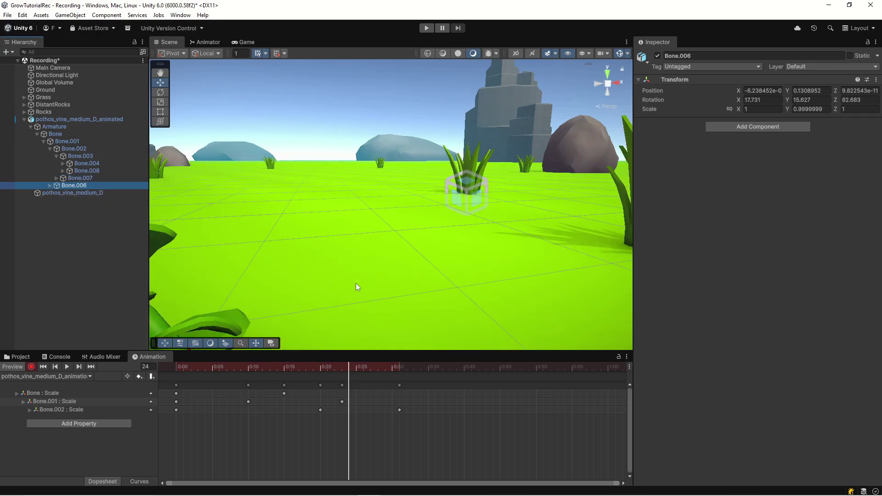
{"action": "scroll", "coordinate": [355, 285], "scroll_direction": "down", "scroll_amount": 5}
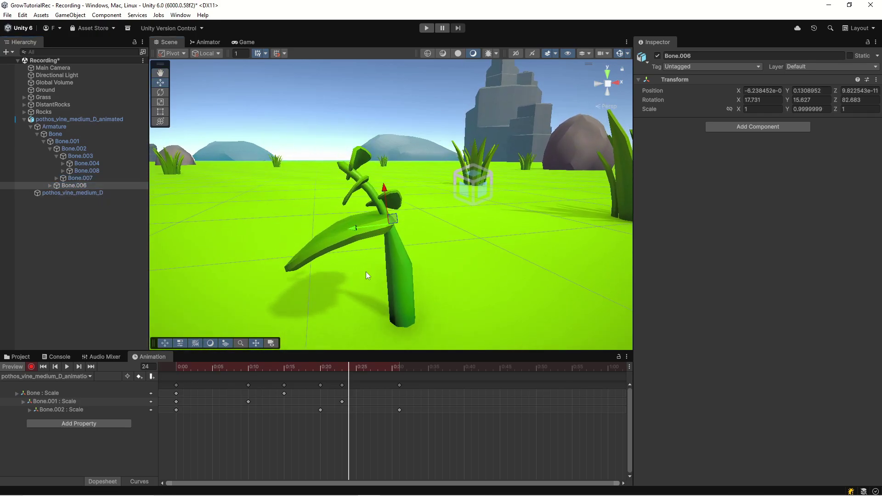
{"action": "left_click", "coordinate": [50, 186]}
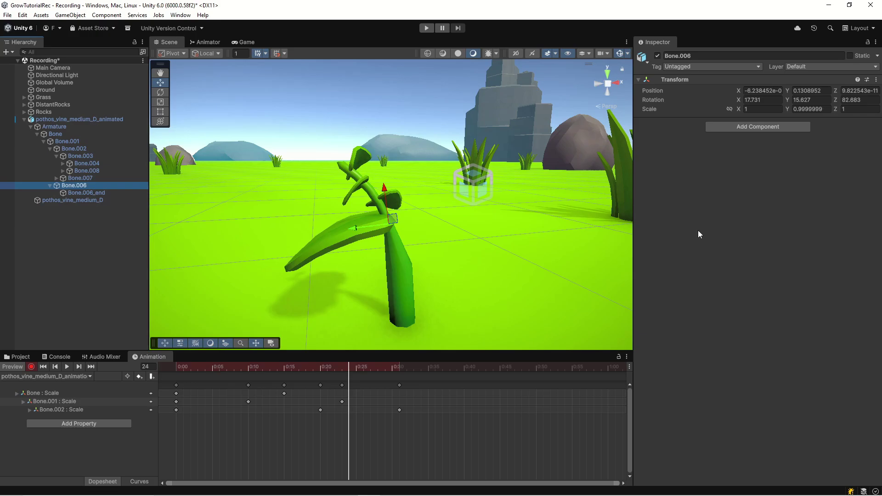
- Link Bone.006's scale axes and key its scale 0 at frame 24, 1 at frame 42
{"action": "left_click", "coordinate": [728, 109]}
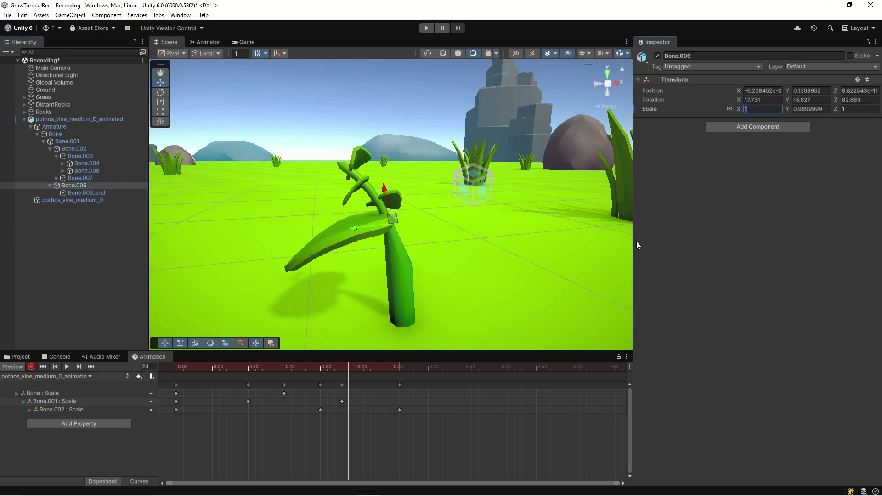
{"action": "type", "text": "0"}
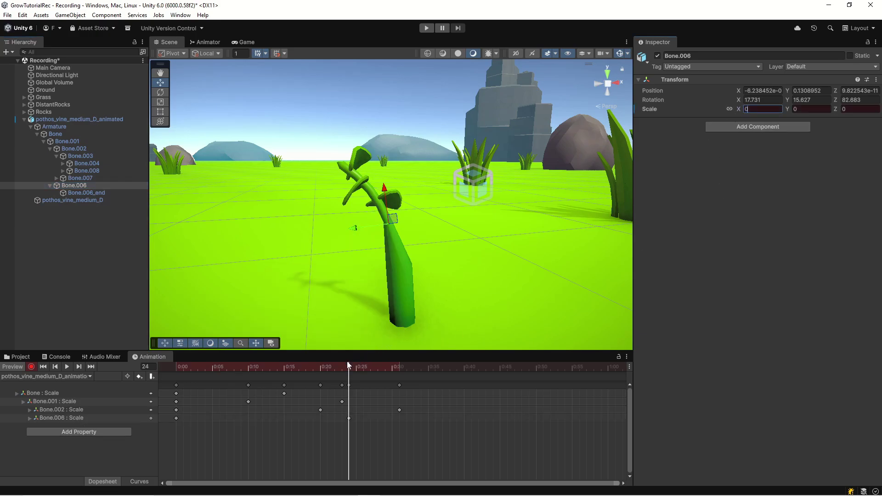
{"action": "left_click_drag", "start_coordinate": [346, 366], "coordinate": [390, 393]}
{"action": "left_click", "coordinate": [756, 109]}
{"action": "type", "text": "1"}
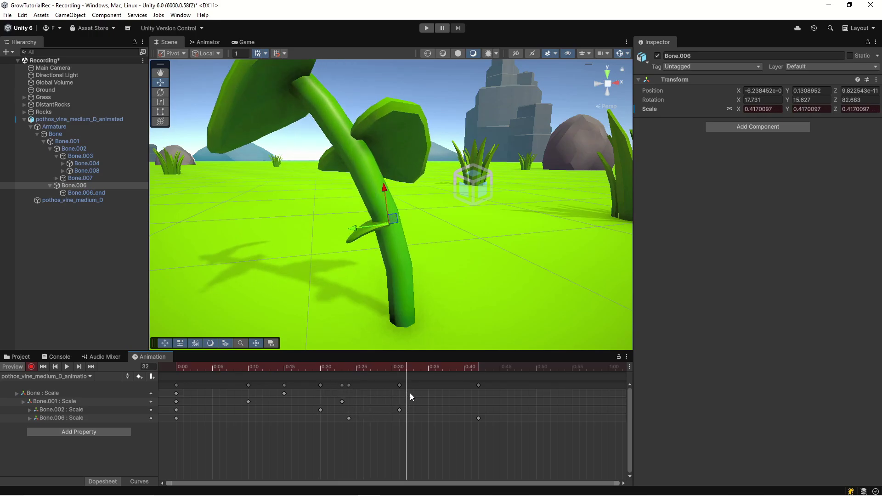
{"action": "key", "text": "period"}
{"action": "left_click_drag", "start_coordinate": [412, 365], "coordinate": [450, 362]}
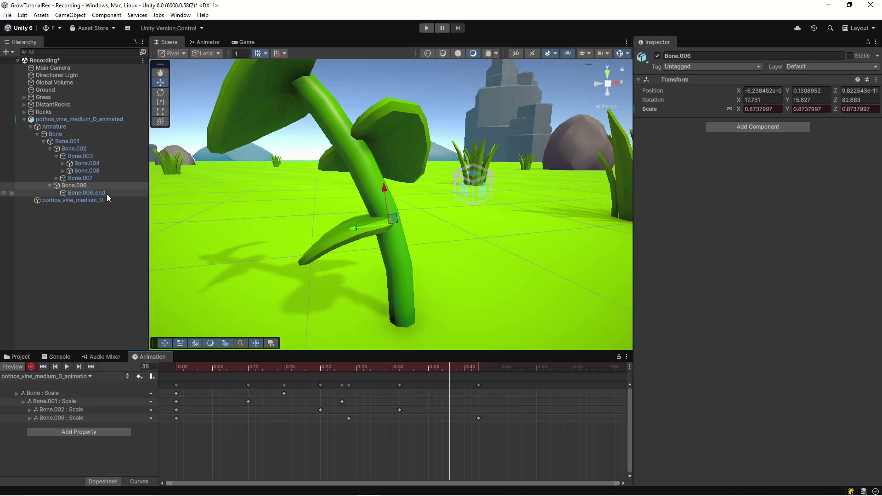
- Key Bone.003's scale at 0 on frame 36 and 1 on frame 51
{"action": "left_click", "coordinate": [90, 156]}
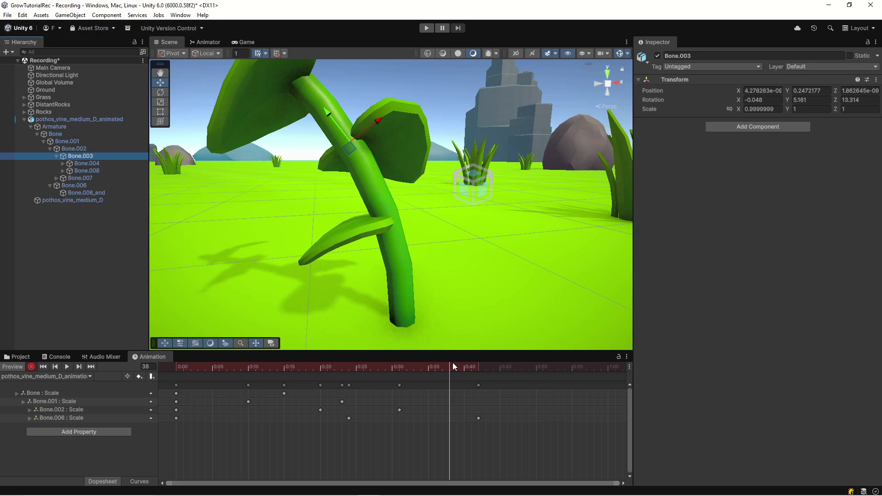
{"action": "left_click_drag", "start_coordinate": [452, 364], "coordinate": [435, 365]}
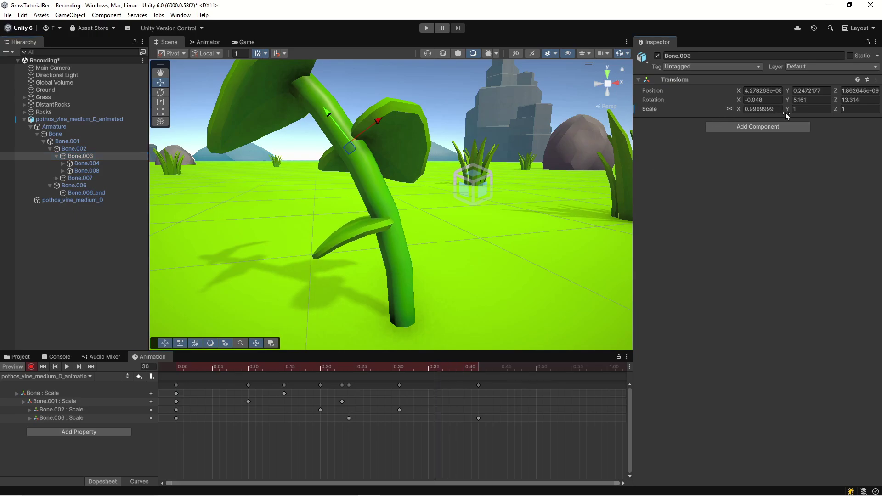
{"action": "type", "text": "0"}
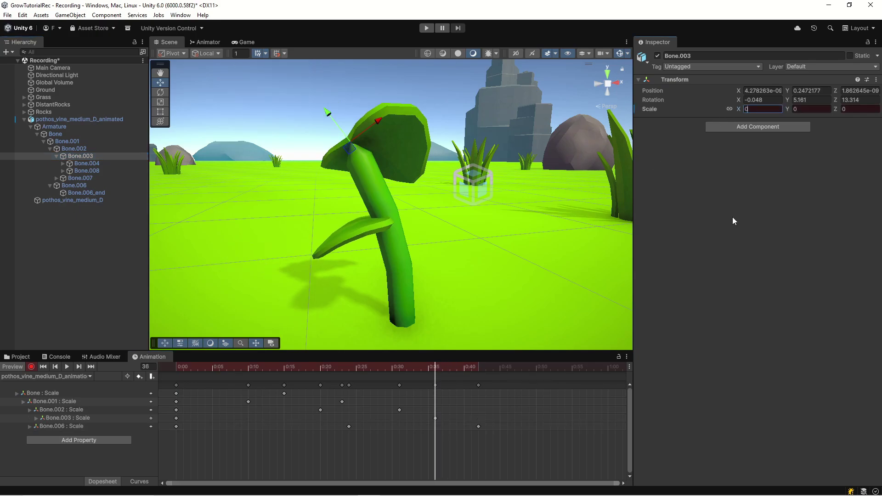
{"action": "left_click_drag", "start_coordinate": [436, 368], "coordinate": [558, 388]}
{"action": "type", "text": "1"}
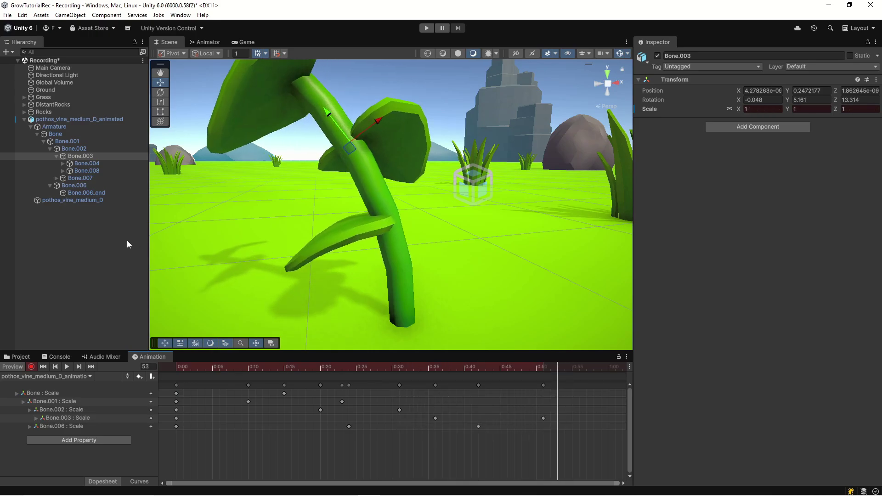
- Move on to Bone.004 and Bone.008 in the Hierarchy
{"action": "left_click", "coordinate": [100, 164]}
{"action": "left_click", "coordinate": [95, 170]}
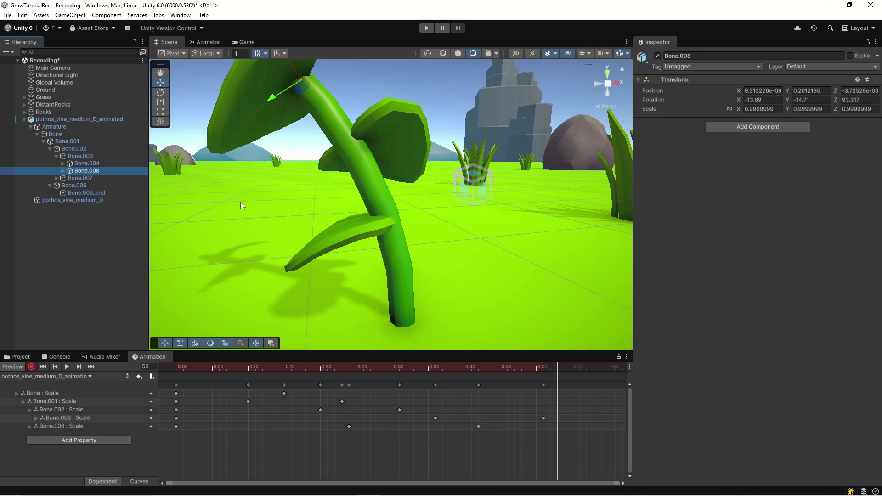
{"action": "scroll", "coordinate": [336, 216], "scroll_direction": "down", "scroll_amount": 5}
{"action": "scroll", "coordinate": [366, 233], "scroll_direction": "up", "scroll_amount": 3}
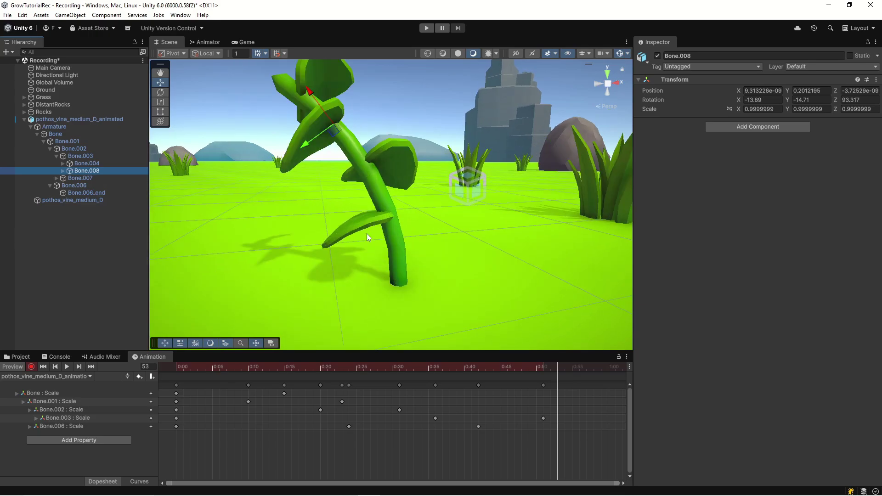
{"action": "scroll", "coordinate": [372, 227], "scroll_direction": "down", "scroll_amount": 2}
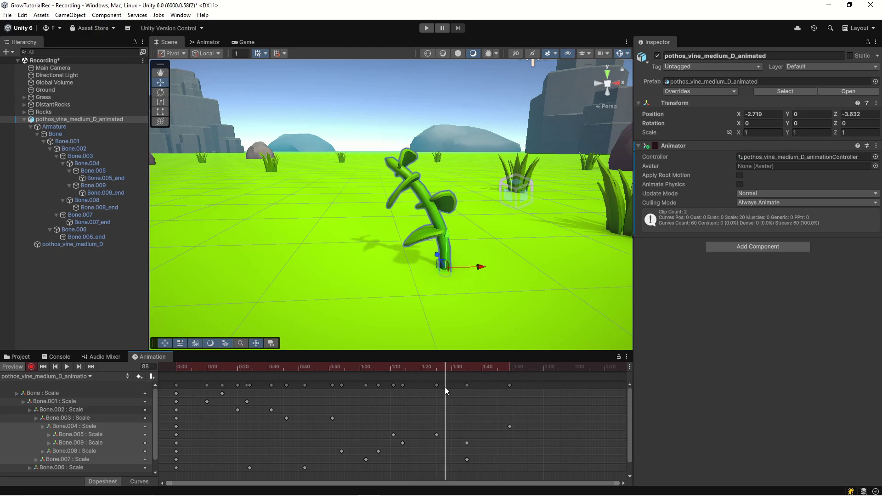
- Select Bone.009 and Bone.005, then scrub the grow animation from early growth back to frame 41
{"action": "left_click", "coordinate": [103, 186]}
{"action": "left_click", "coordinate": [93, 172]}
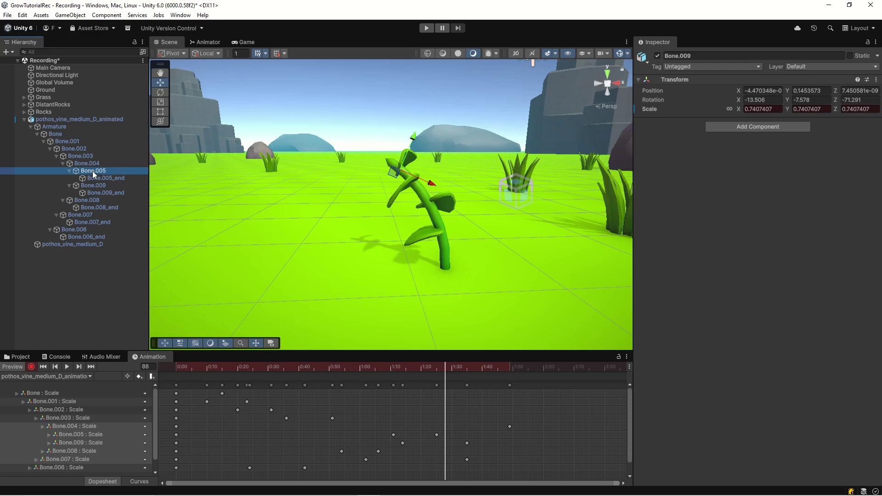
{"action": "left_click", "coordinate": [101, 189]}
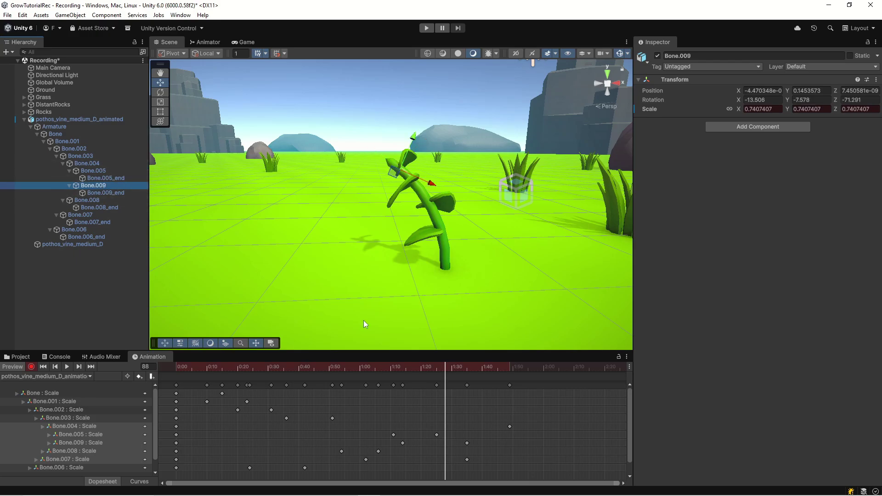
{"action": "left_click_drag", "start_coordinate": [445, 372], "coordinate": [510, 395]}
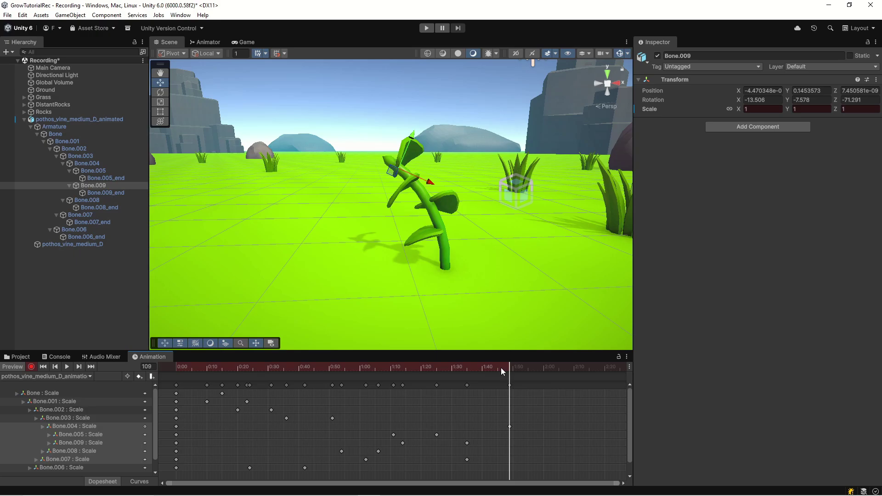
{"action": "mouse_move", "coordinate": [502, 371]}
{"action": "left_mouse_down"}
{"action": "mouse_move", "coordinate": [510, 363]}
{"action": "mouse_move", "coordinate": [199, 363]}
{"action": "mouse_move", "coordinate": [503, 376]}
{"action": "left_mouse_up"}
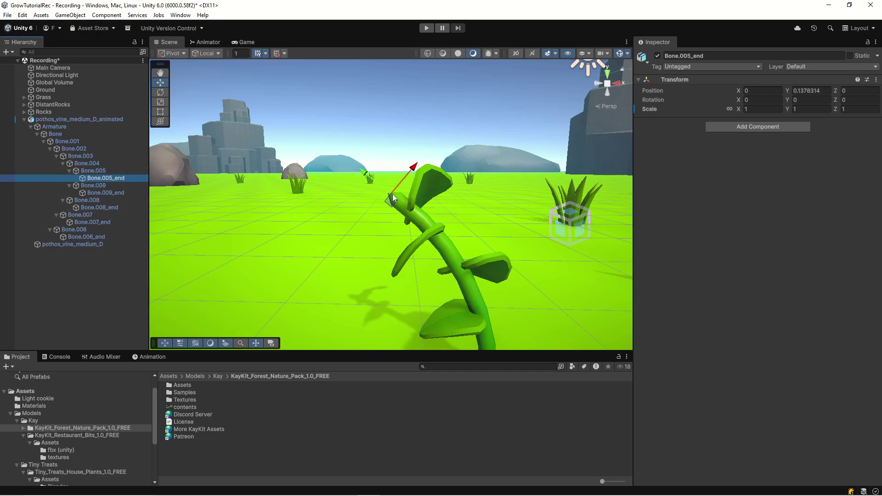
{"action": "scroll", "coordinate": [82, 420], "scroll_direction": "down", "scroll_amount": 3}
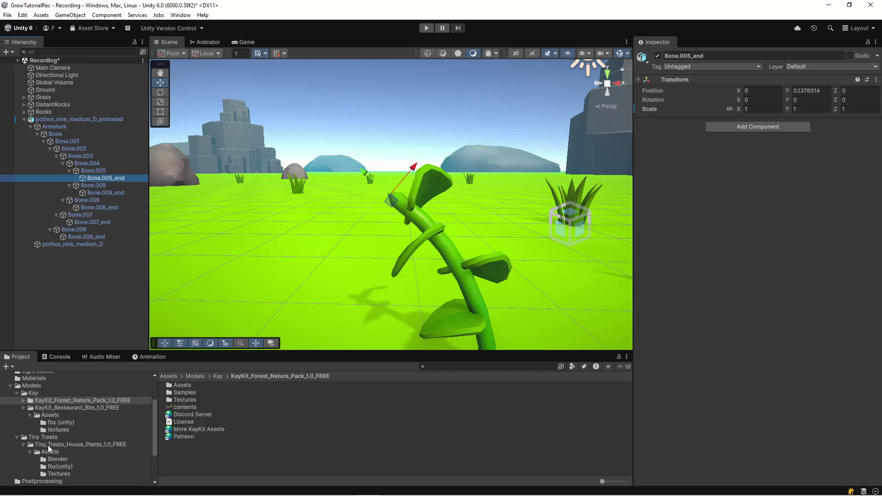
{"action": "left_click", "coordinate": [60, 423]}
{"action": "scroll", "coordinate": [200, 453], "scroll_direction": "down", "scroll_amount": 5}
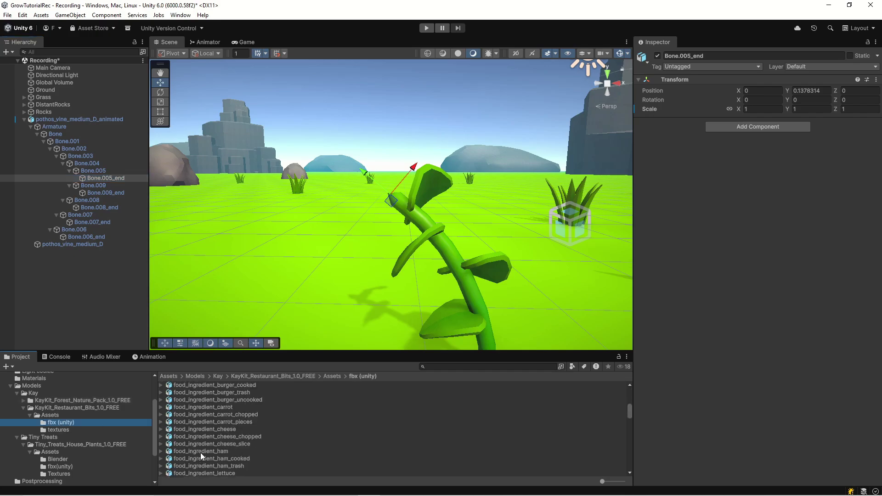
{"action": "scroll", "coordinate": [200, 454], "scroll_direction": "down", "scroll_amount": 5}
{"action": "left_click", "coordinate": [223, 444]}
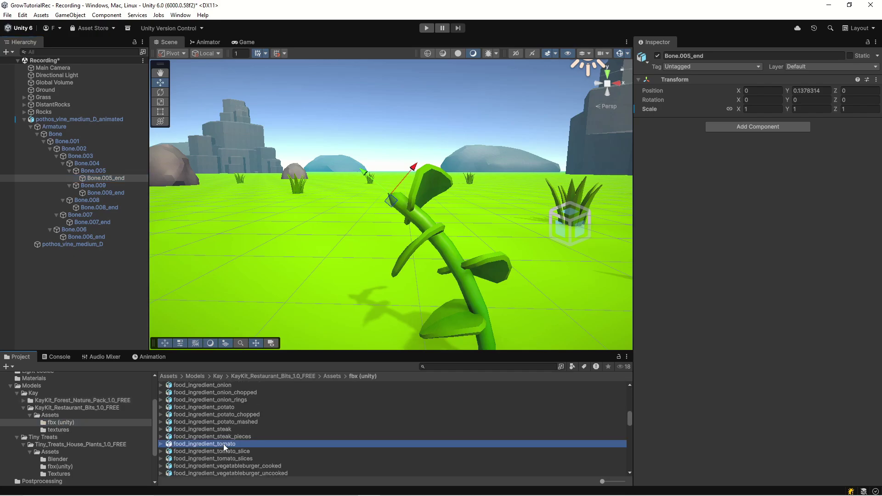
{"action": "left_click_drag", "start_coordinate": [232, 442], "coordinate": [104, 182]}
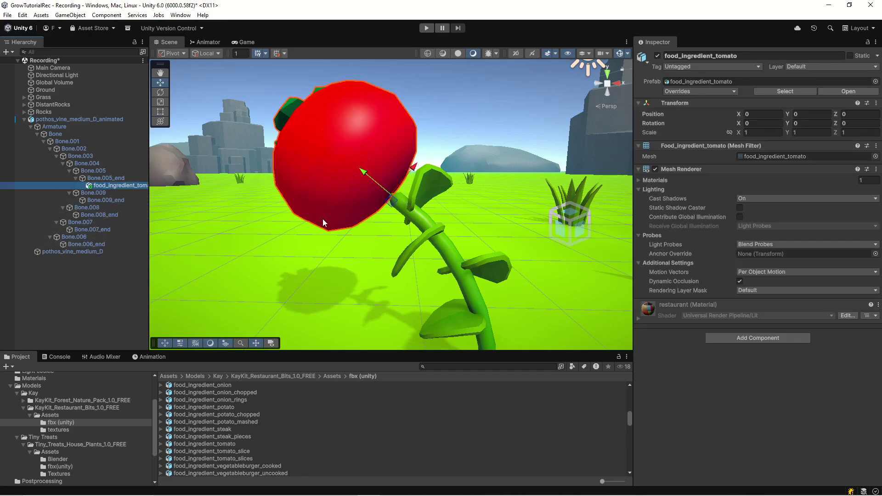
{"action": "middle_click_drag", "start_coordinate": [322, 223], "coordinate": [450, 226]}
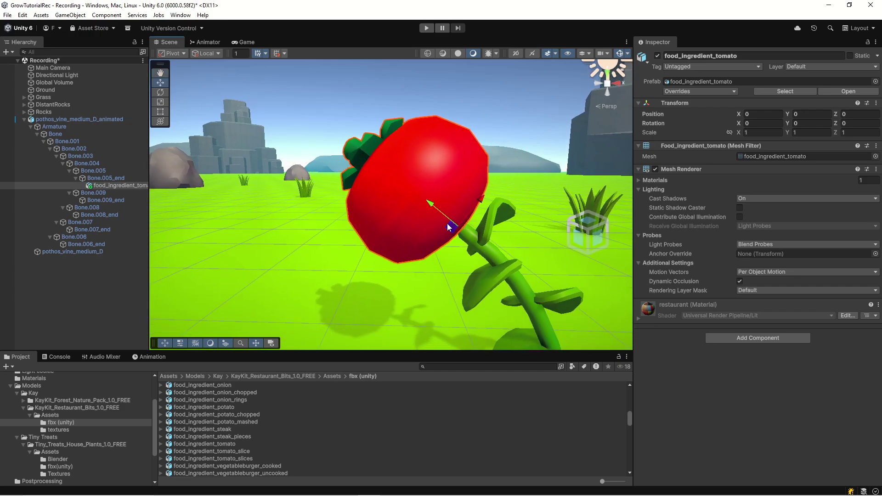
{"action": "middle_click_drag", "start_coordinate": [433, 258], "coordinate": [400, 239]}
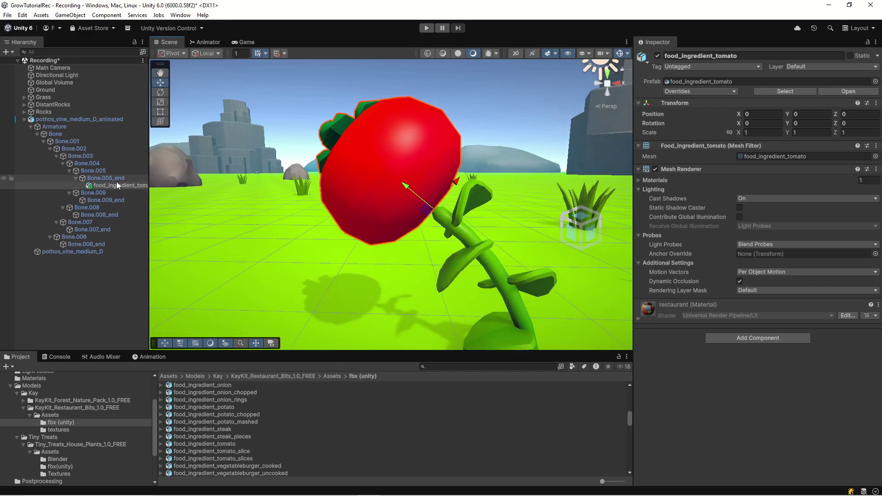
{"action": "left_click", "coordinate": [106, 178]}
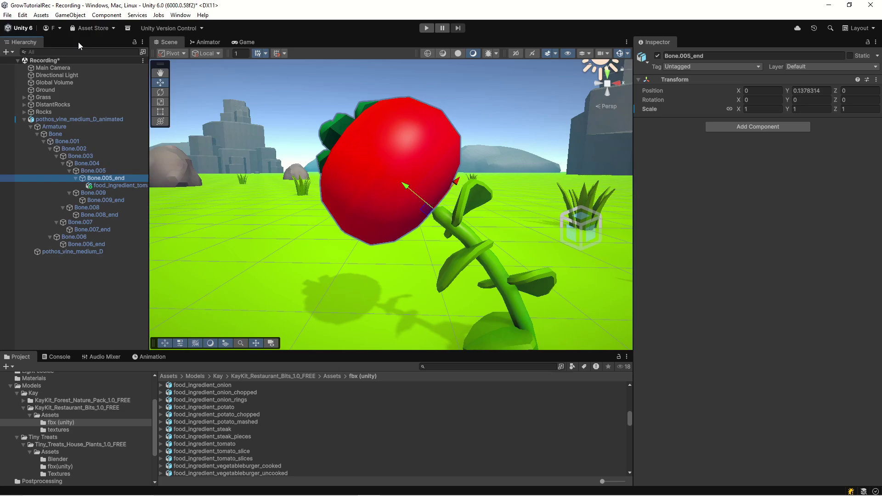
- Create an empty child under Bone.005_end named Tomato
{"action": "left_click", "coordinate": [71, 14]}
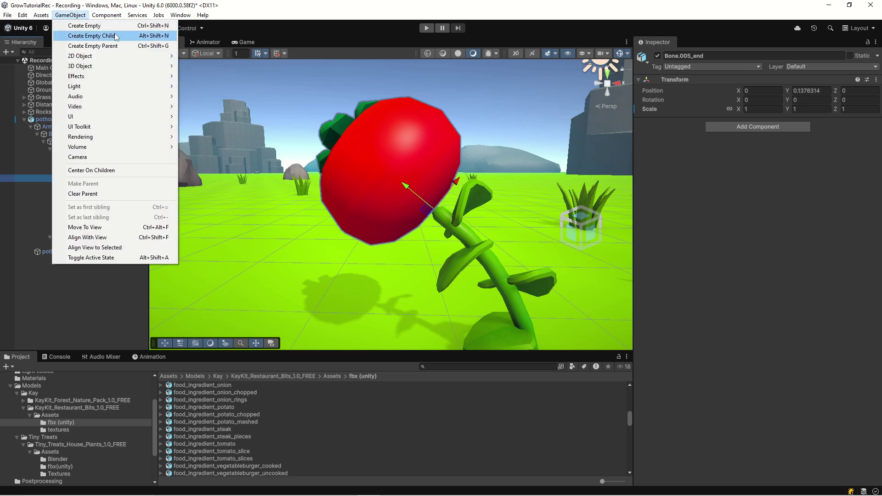
{"action": "left_click", "coordinate": [115, 36]}
{"action": "type", "text": "Tomato"}
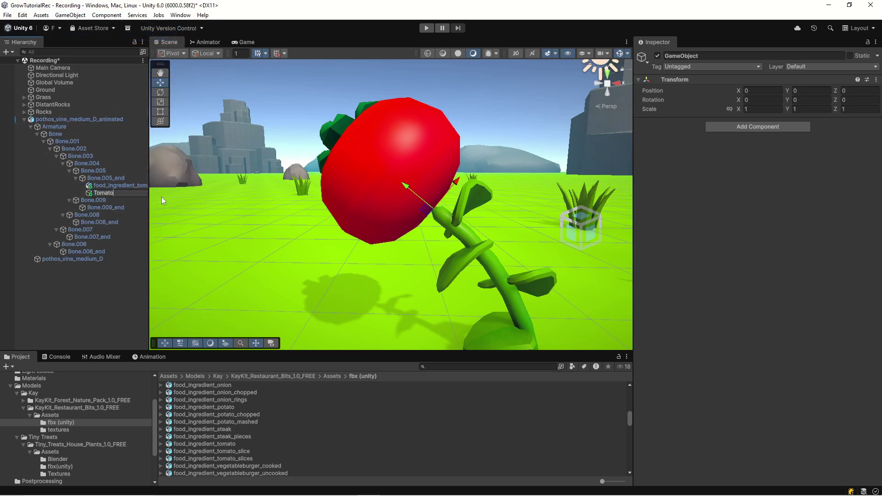
{"action": "key", "text": "Return"}
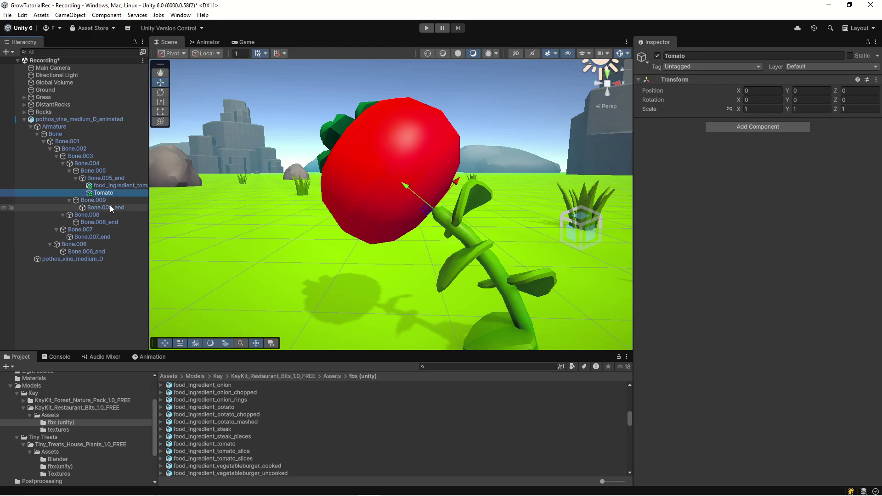
- Parent the food_ingredient_tomato model under the Tomato object
{"action": "left_click_drag", "start_coordinate": [103, 186], "coordinate": [109, 194]}
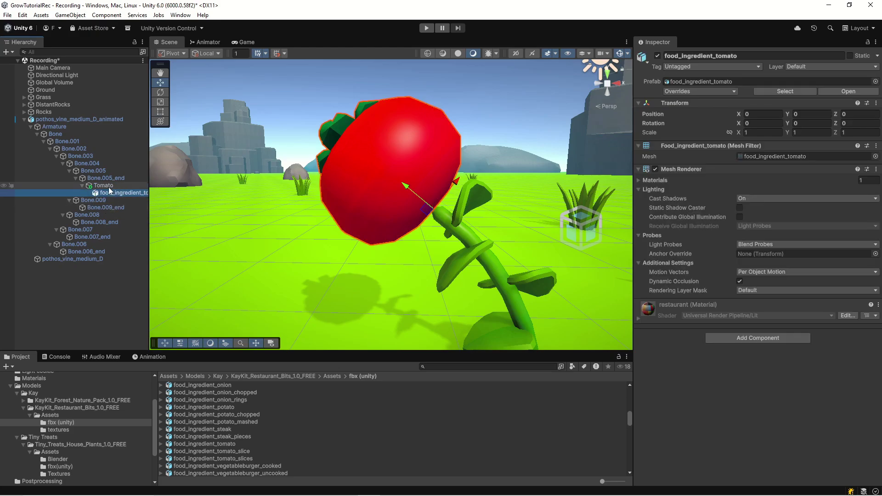
{"action": "left_click", "coordinate": [108, 186]}
{"action": "left_click", "coordinate": [122, 192]}
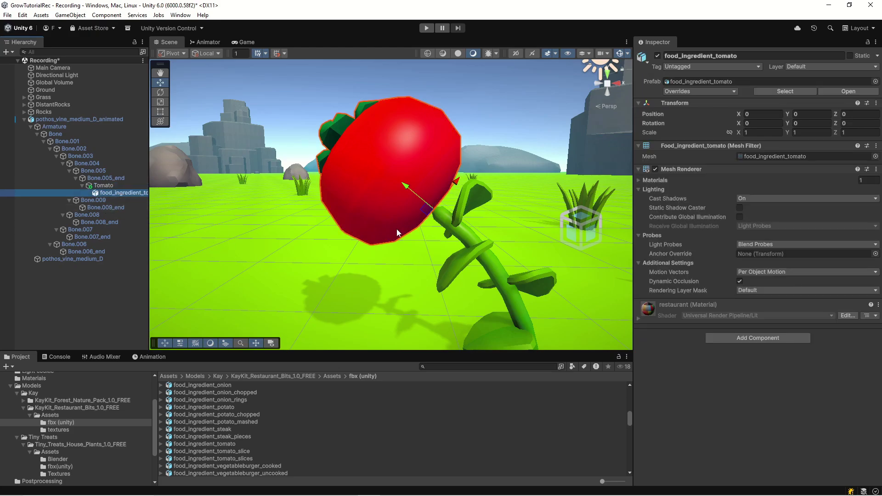
- Move the food_ingredient_tomato model up onto the vine tip, trying the Rotate tool along the way
{"action": "left_click", "coordinate": [96, 185]}
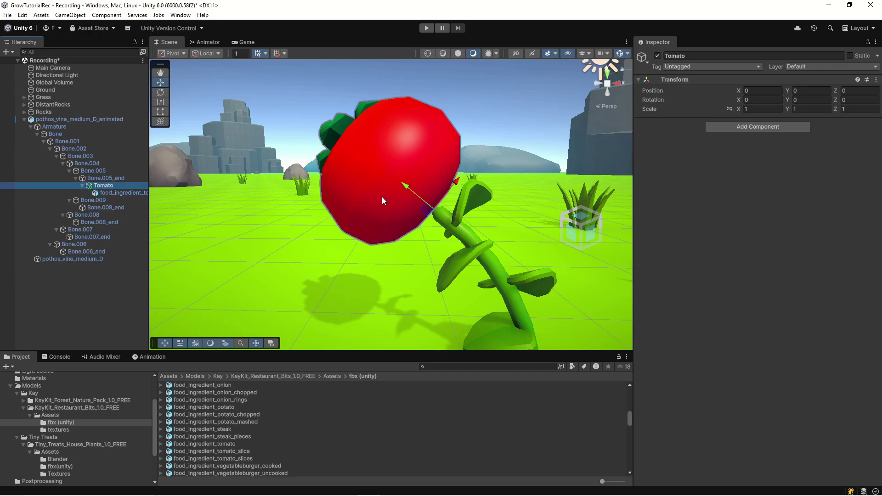
{"action": "left_click", "coordinate": [115, 192]}
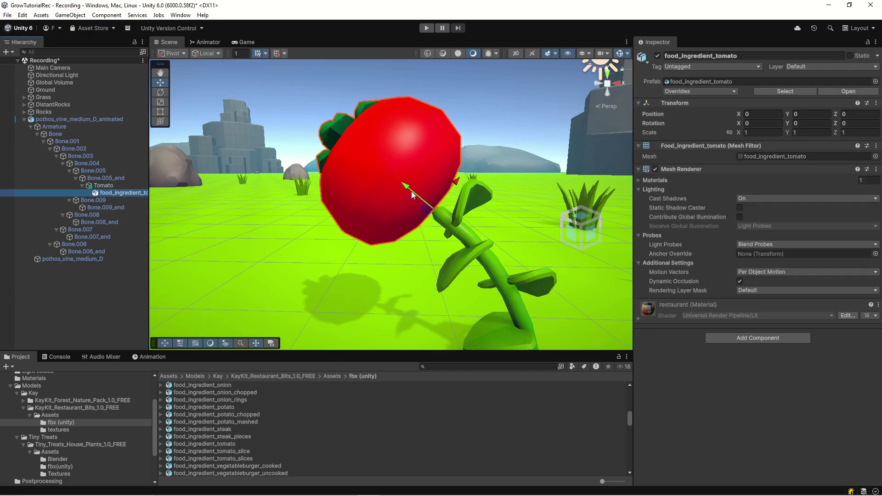
{"action": "left_click_drag", "start_coordinate": [408, 187], "coordinate": [542, 312]}
{"action": "left_click", "coordinate": [164, 95]}
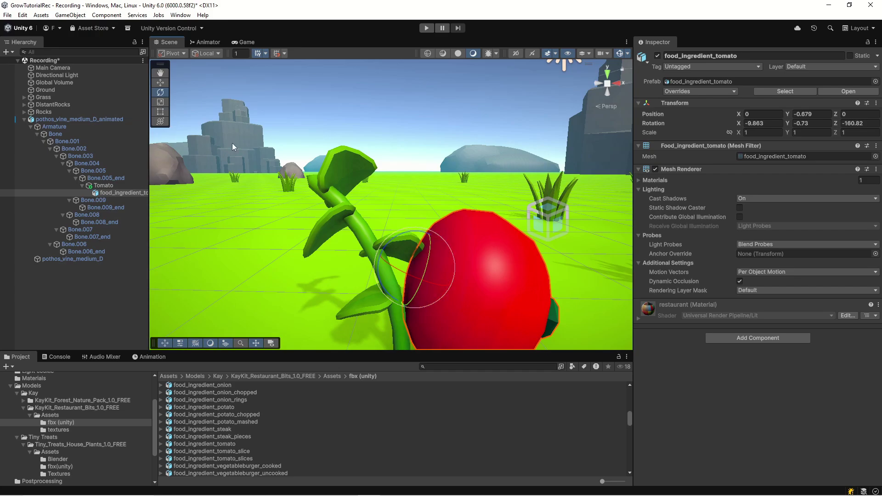
{"action": "left_click", "coordinate": [160, 85]}
{"action": "left_click_drag", "start_coordinate": [449, 281], "coordinate": [265, 181]}
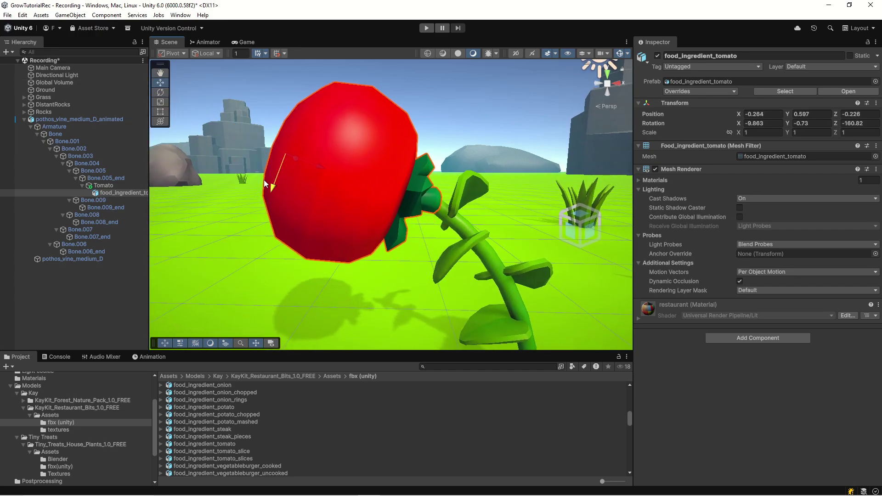
{"action": "scroll", "coordinate": [266, 182], "scroll_direction": "up", "scroll_amount": 3}
{"action": "middle_click_drag", "start_coordinate": [266, 182], "coordinate": [241, 205]}
{"action": "scroll", "coordinate": [205, 202], "scroll_direction": "down", "scroll_amount": 3}
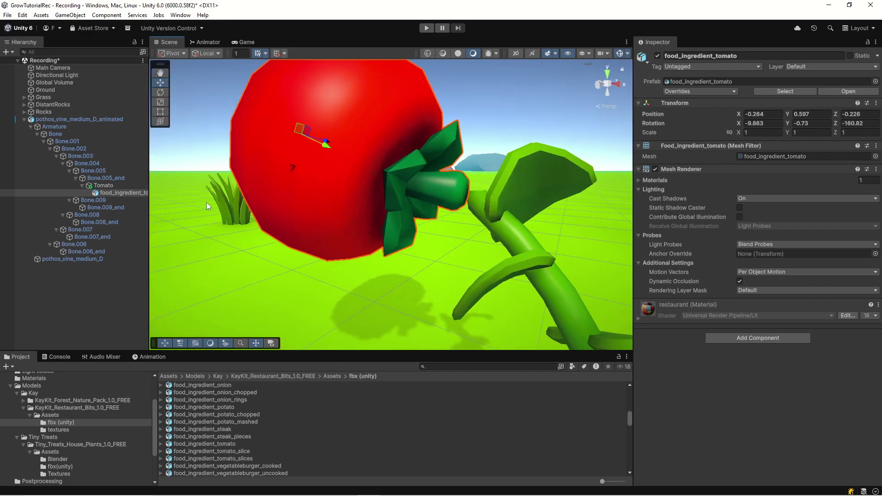
{"action": "scroll", "coordinate": [269, 156], "scroll_direction": "up", "scroll_amount": 3}
{"action": "left_click_drag", "start_coordinate": [305, 165], "coordinate": [324, 165]}
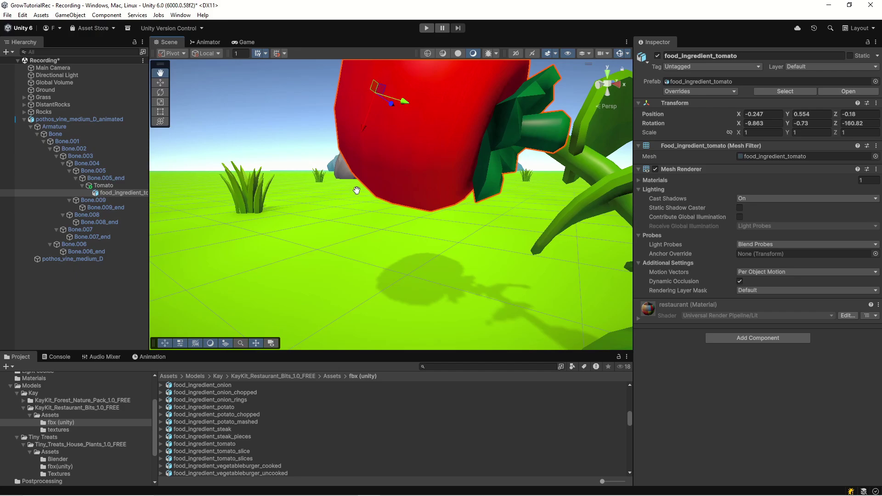
- Frame the Tomato holder and nudge the tomato to X -0.247, Y 0.581, Z -0.141 so its stem meets the vine
{"action": "left_click", "coordinate": [104, 186]}
{"action": "key", "text": "f"}
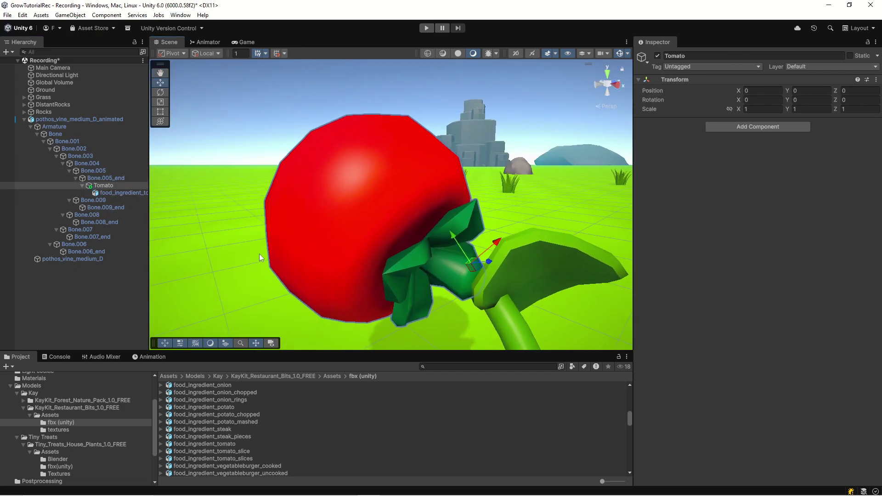
{"action": "left_click", "coordinate": [117, 192]}
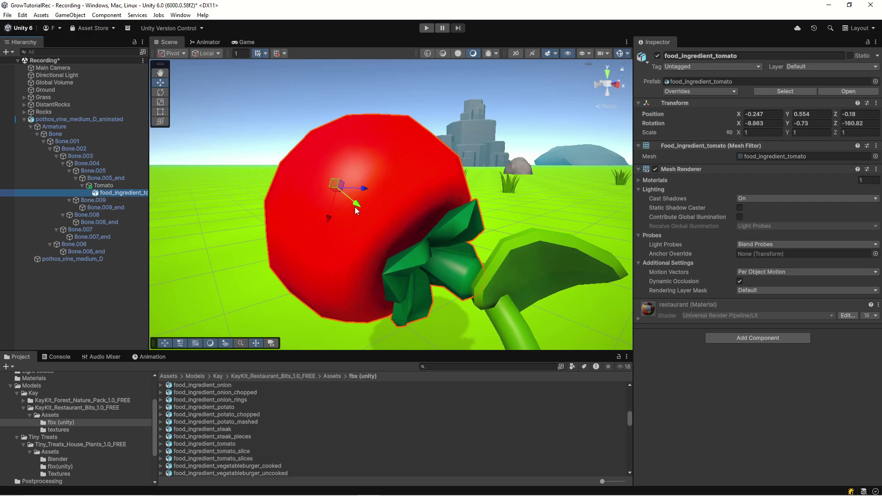
{"action": "middle_click_drag", "start_coordinate": [388, 222], "coordinate": [386, 174]}
{"action": "left_click", "coordinate": [103, 186]}
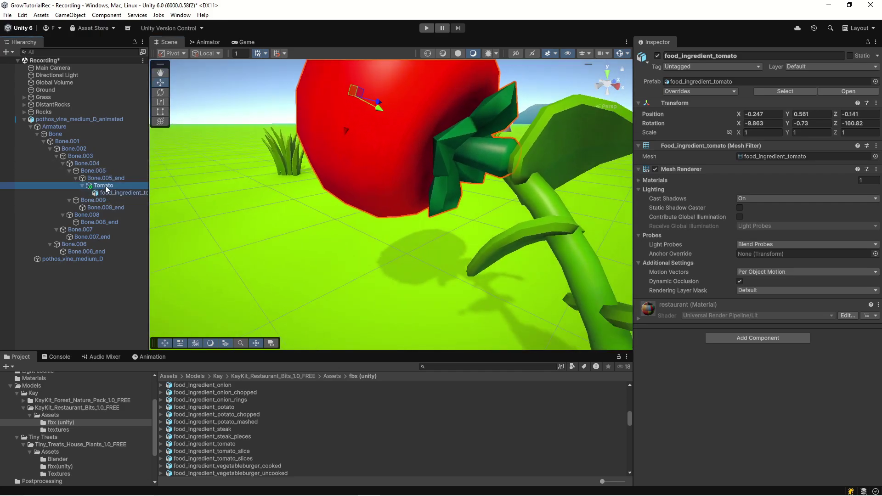
{"action": "key", "text": "f"}
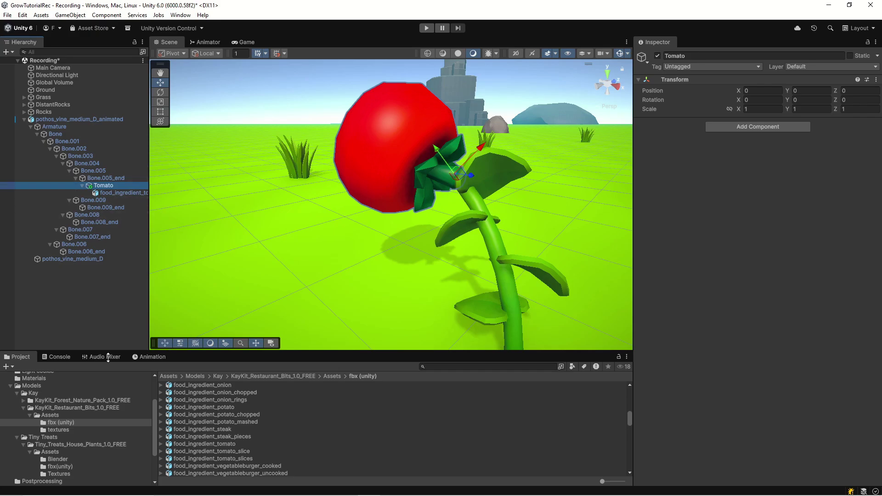
- In the Animation timeline with recording on, key Bone.005_end's scale to 0 at frame 0
{"action": "left_click", "coordinate": [150, 357]}
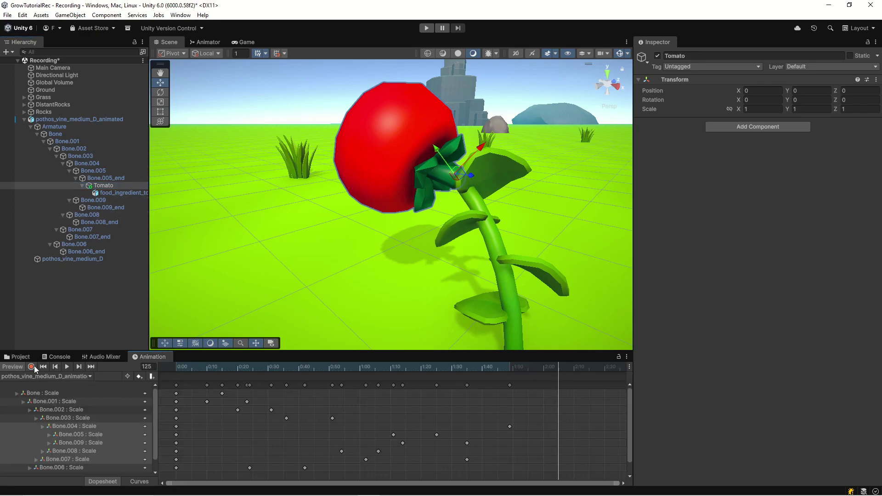
{"action": "left_click", "coordinate": [31, 367]}
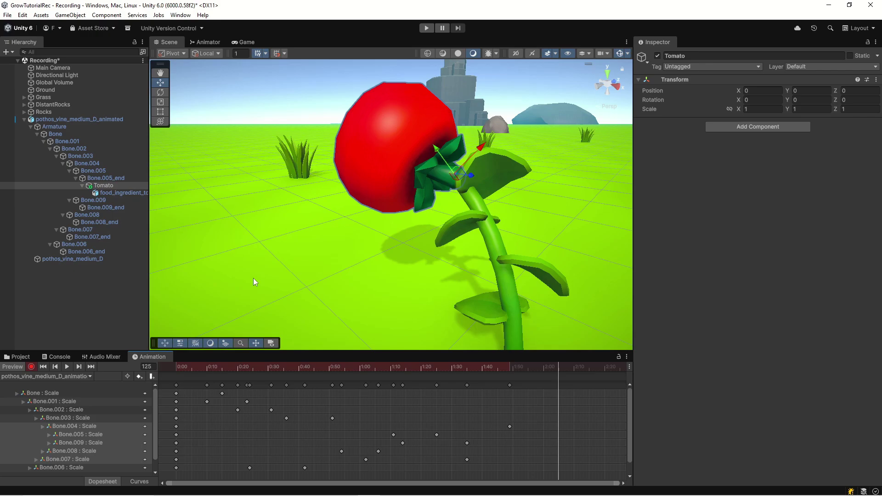
{"action": "left_click", "coordinate": [111, 177]}
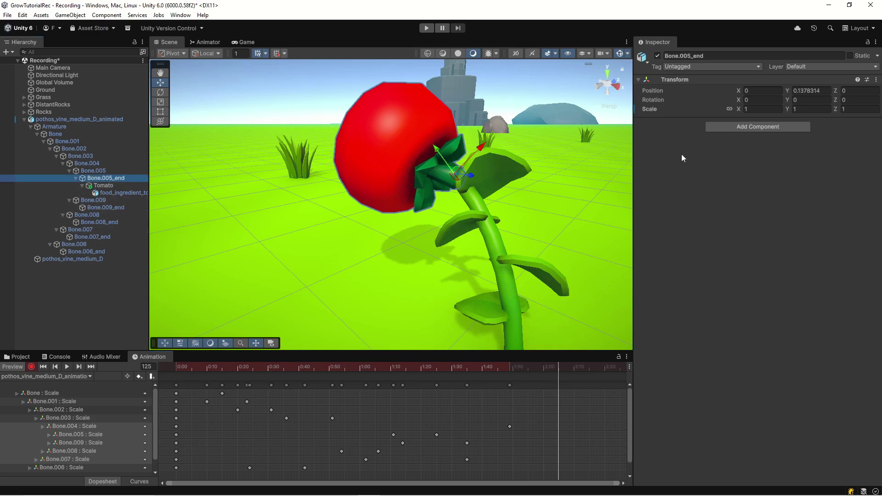
{"action": "left_click", "coordinate": [751, 109]}
{"action": "type", "text": "0"}
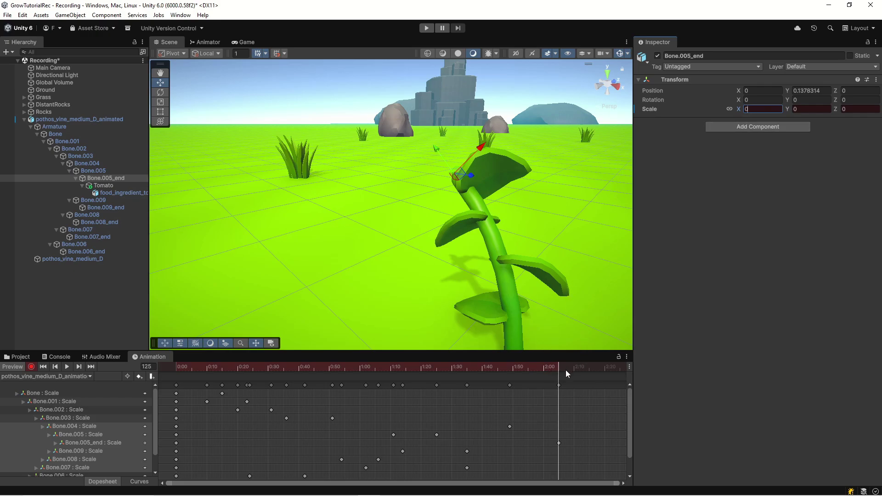
{"action": "left_click_drag", "start_coordinate": [558, 367], "coordinate": [170, 370]}
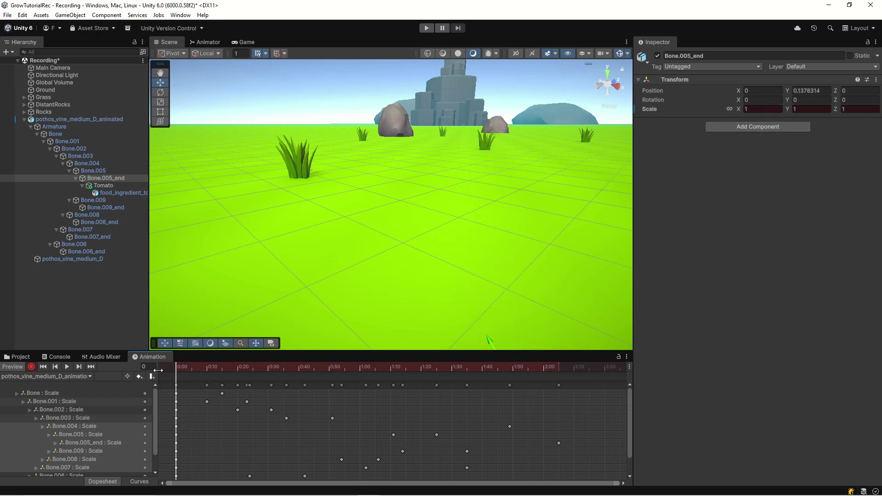
{"action": "left_click", "coordinate": [750, 109]}
{"action": "type", "text": "0"}
- Key Bone.005_end's scale to 1 late in the clip and shift that keyframe to about 2:55
{"action": "left_click_drag", "start_coordinate": [177, 365], "coordinate": [486, 367]}
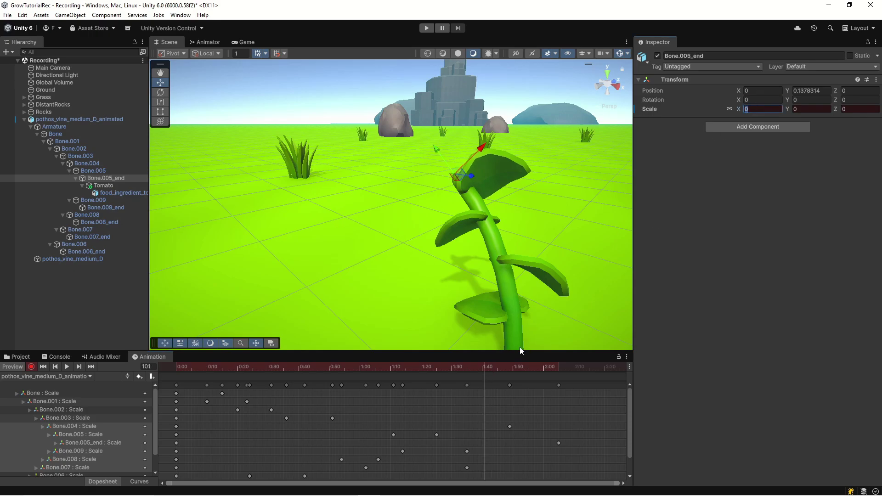
{"action": "type", "text": "1"}
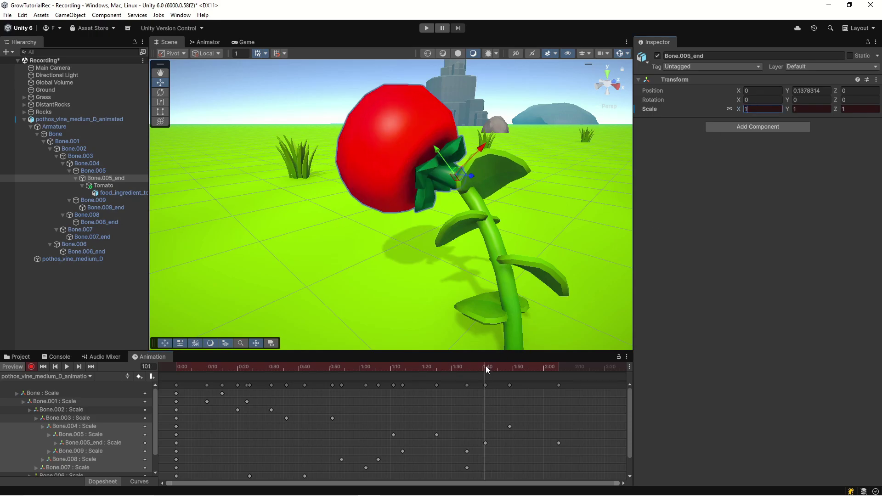
{"action": "left_click_drag", "start_coordinate": [486, 365], "coordinate": [485, 384]}
{"action": "type", "text": "1"}
{"action": "type", "text": "0"}
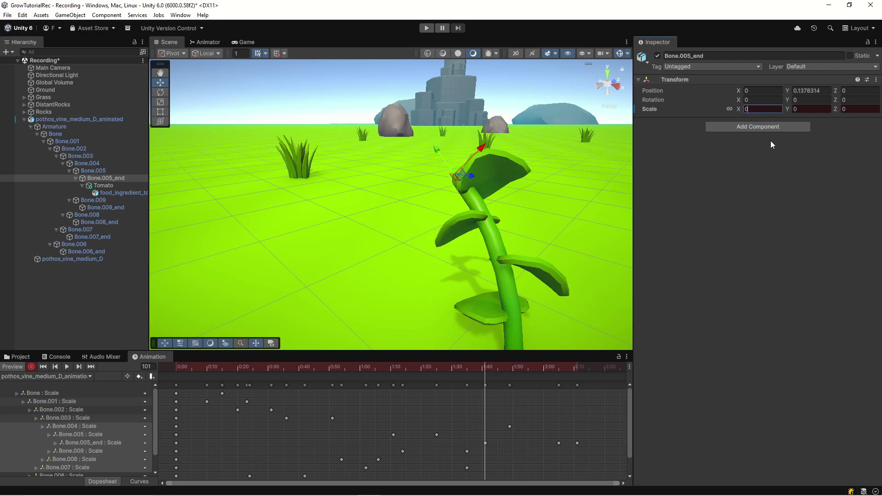
{"action": "left_click_drag", "start_coordinate": [485, 362], "coordinate": [559, 385]}
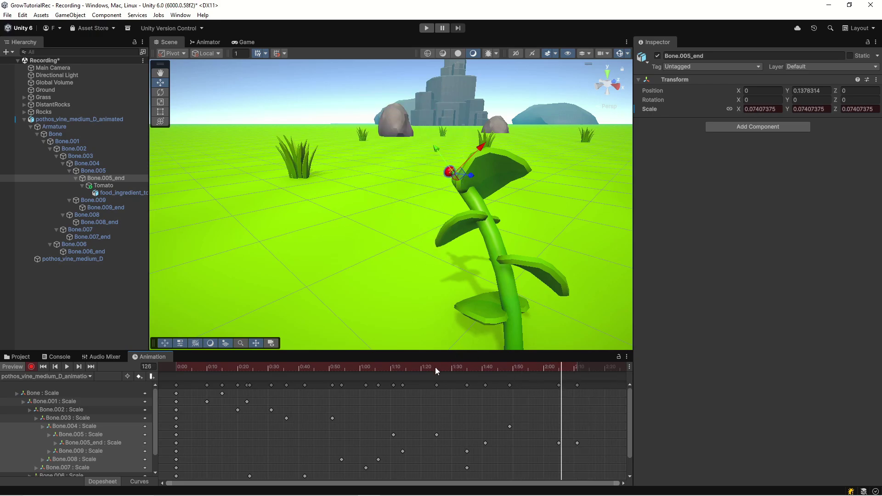
{"action": "scroll", "coordinate": [415, 405], "scroll_direction": "down", "scroll_amount": 5}
{"action": "left_click_drag", "start_coordinate": [486, 459], "coordinate": [453, 382]}
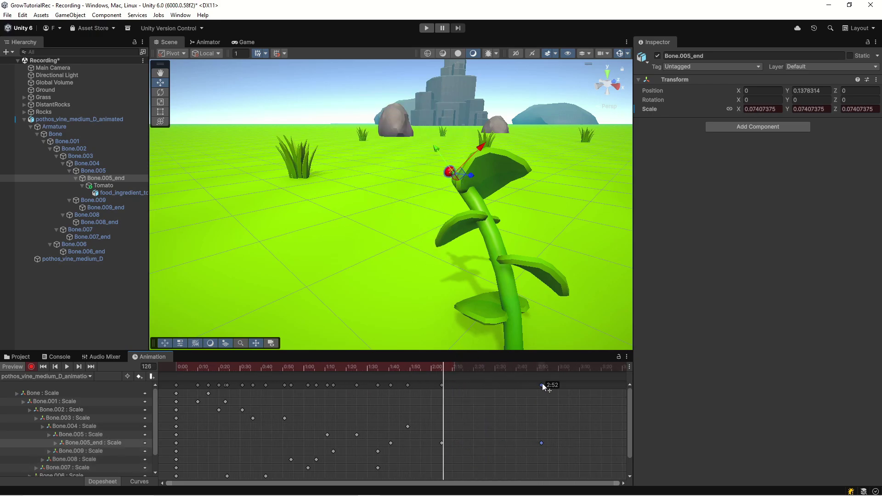
{"action": "left_click_drag", "start_coordinate": [542, 385], "coordinate": [548, 385]}
{"action": "left_click_drag", "start_coordinate": [445, 366], "coordinate": [550, 375]}
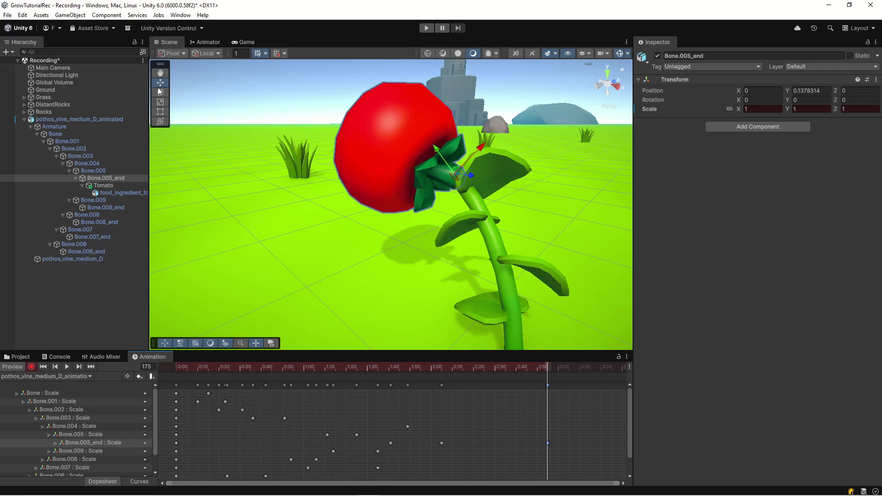
- With recording off, rotate Bone.005_end to tilt the tomato to a new angle
{"action": "left_click", "coordinate": [32, 367]}
{"action": "left_click", "coordinate": [161, 92]}
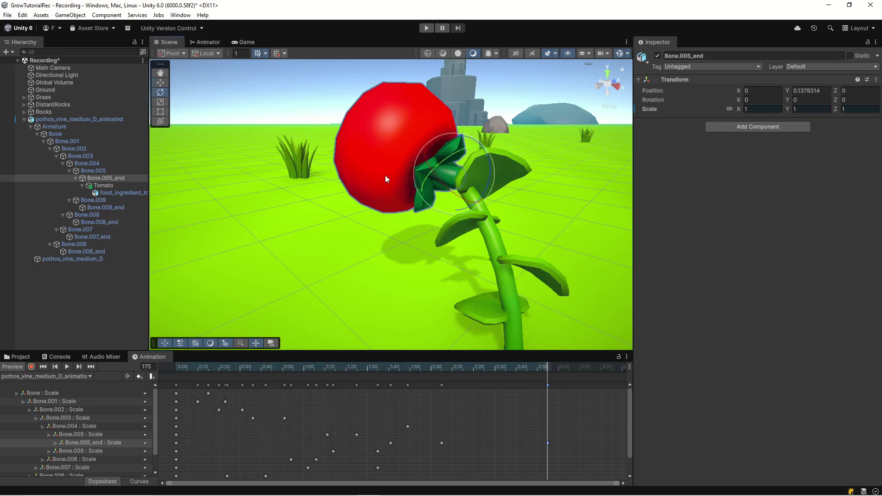
{"action": "left_click_drag", "start_coordinate": [466, 150], "coordinate": [443, 145]}
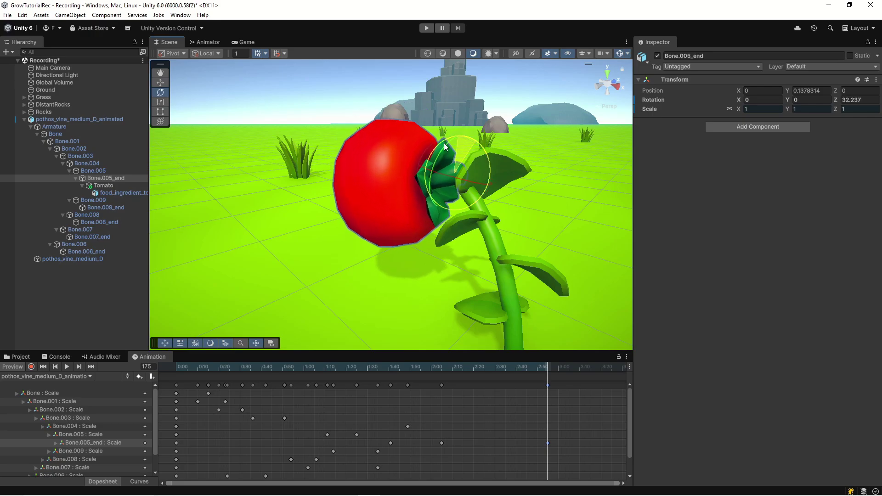
{"action": "middle_click_drag", "start_coordinate": [447, 222], "coordinate": [469, 212]}
{"action": "scroll", "coordinate": [467, 199], "scroll_direction": "down", "scroll_amount": 4}
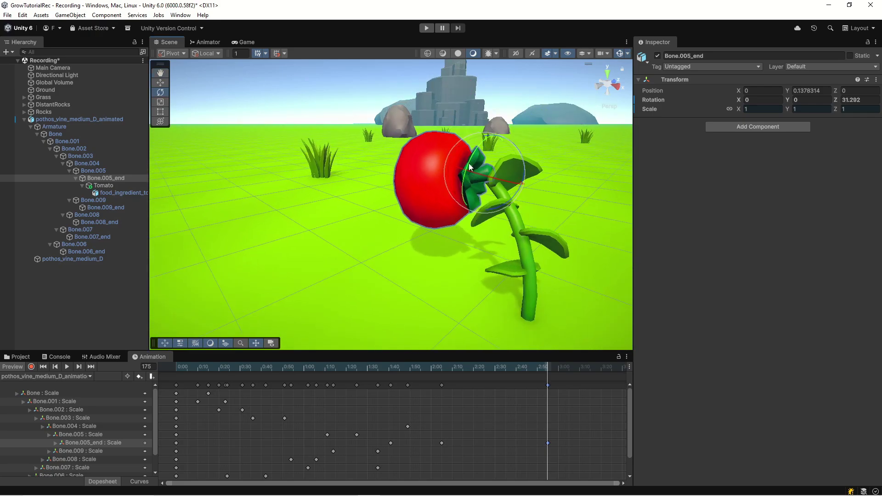
{"action": "left_click_drag", "start_coordinate": [504, 140], "coordinate": [361, 251]}
{"action": "scroll", "coordinate": [355, 255], "scroll_direction": "down", "scroll_amount": 2}
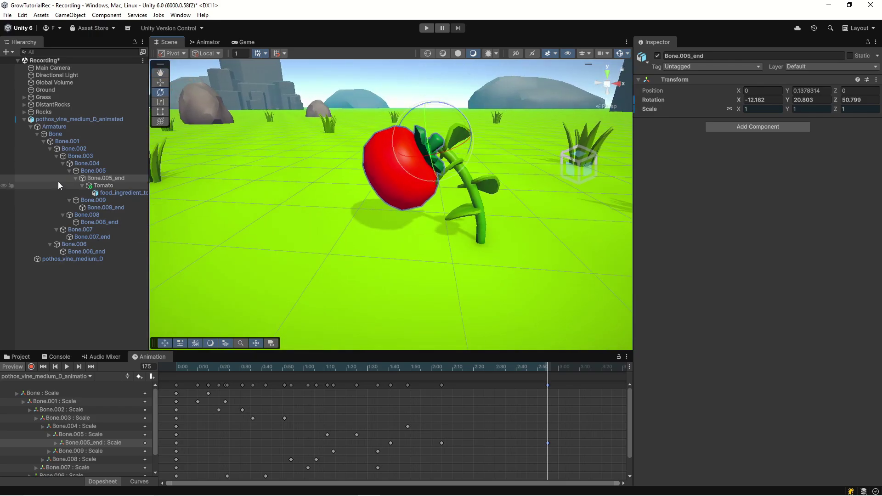
- Set the food_ingredient_tomato mesh to a linked uniform scale of 0.64
{"action": "left_click", "coordinate": [108, 186]}
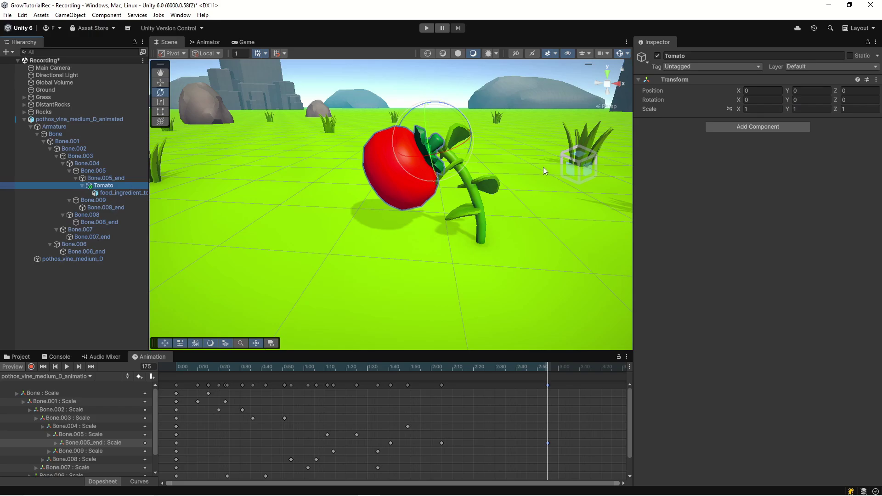
{"action": "left_click", "coordinate": [133, 193]}
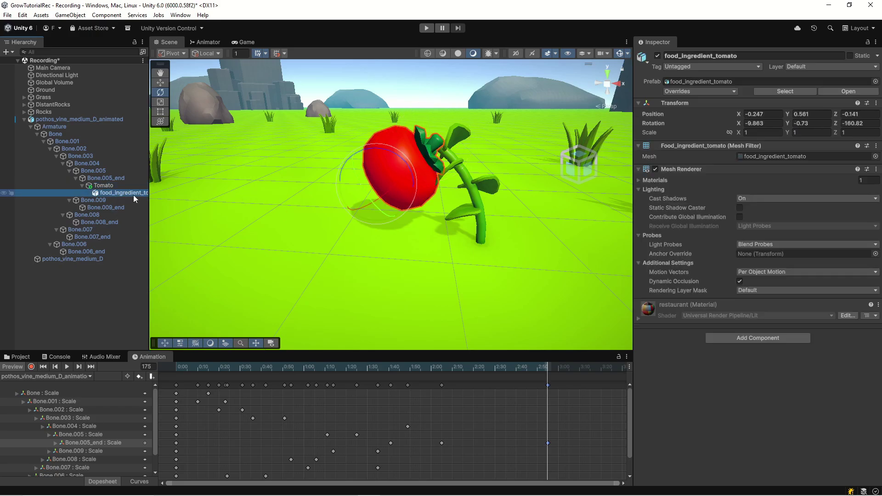
{"action": "left_click", "coordinate": [727, 132]}
{"action": "left_click", "coordinate": [758, 132]}
{"action": "type", "text": "0.55"}
{"action": "key", "text": "Return"}
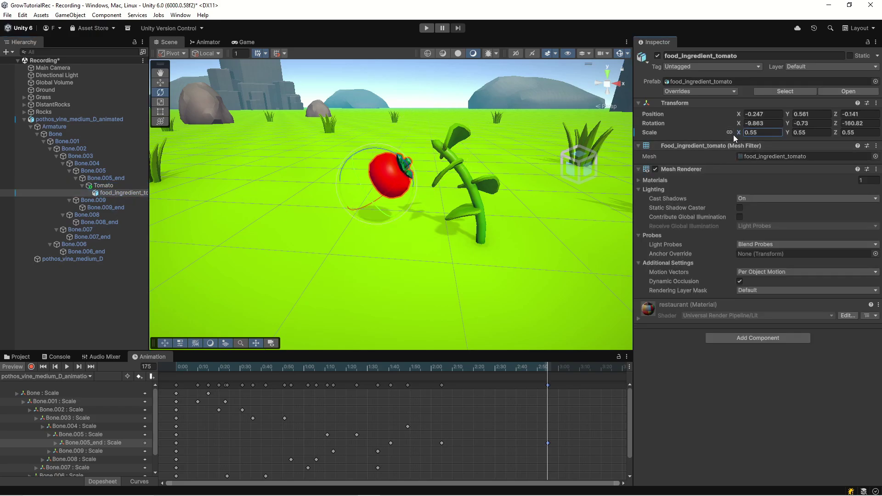
{"action": "left_click_drag", "start_coordinate": [733, 134], "coordinate": [734, 134]}
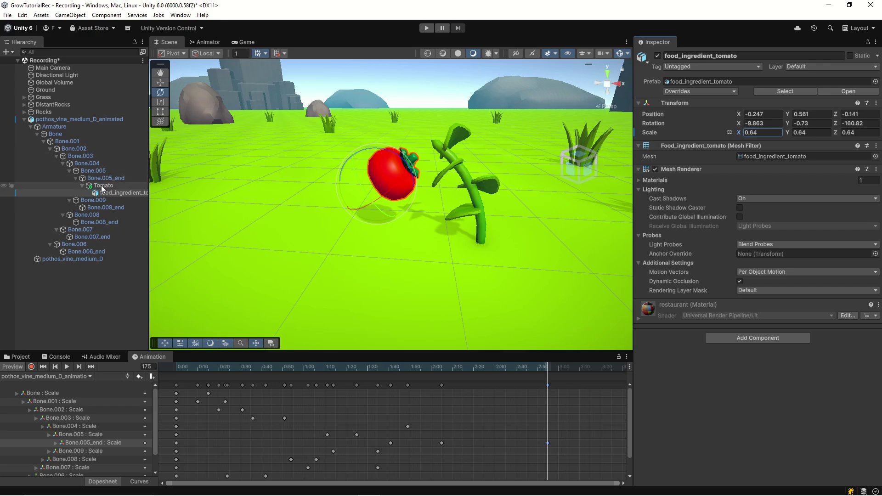
- Move the tomato to X -0.179, Y 0.368, Z -0.106 against the vine tip and preview it
{"action": "key", "text": "w"}
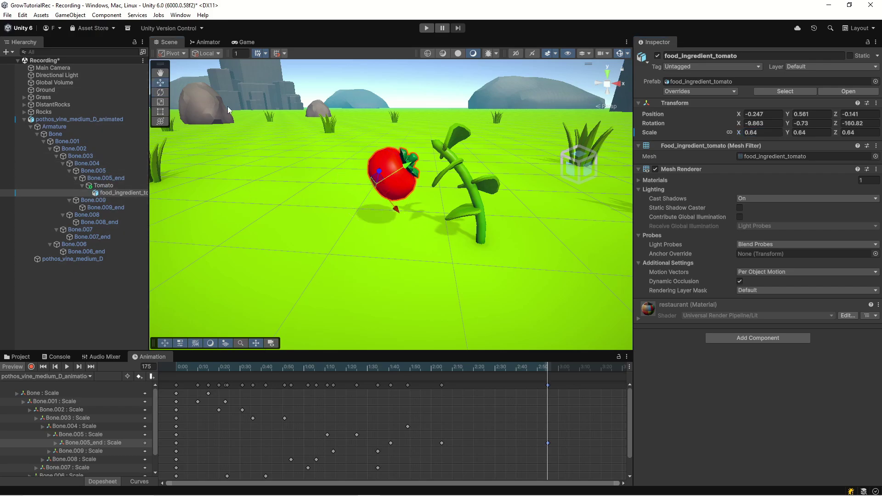
{"action": "left_click_drag", "start_coordinate": [410, 167], "coordinate": [429, 154]}
{"action": "scroll", "coordinate": [429, 154], "scroll_direction": "up", "scroll_amount": 5}
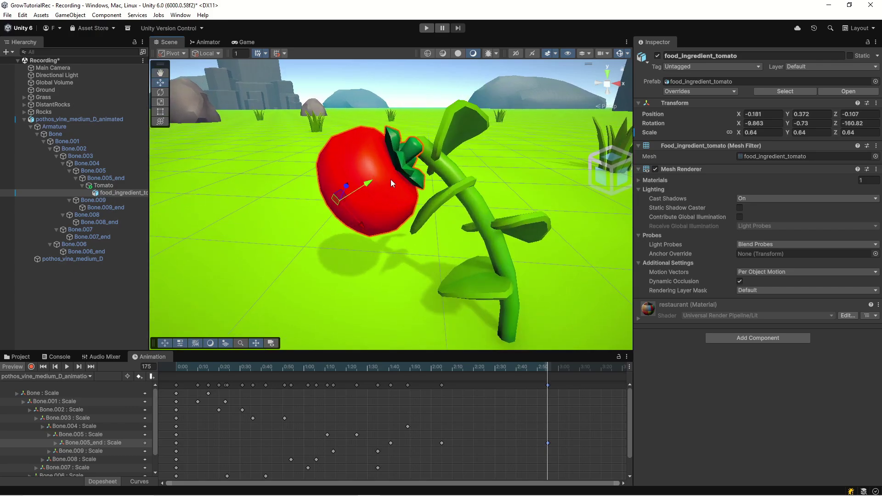
{"action": "left_click_drag", "start_coordinate": [370, 181], "coordinate": [370, 183]}
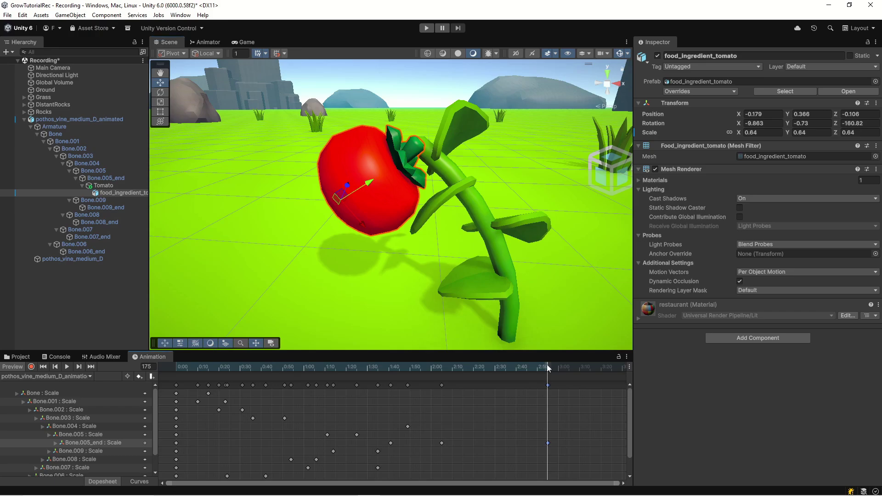
{"action": "mouse_move", "coordinate": [547, 366]}
{"action": "left_mouse_down"}
{"action": "mouse_move", "coordinate": [428, 367]}
{"action": "mouse_move", "coordinate": [546, 367]}
{"action": "left_mouse_up"}
{"action": "left_click", "coordinate": [53, 120]}
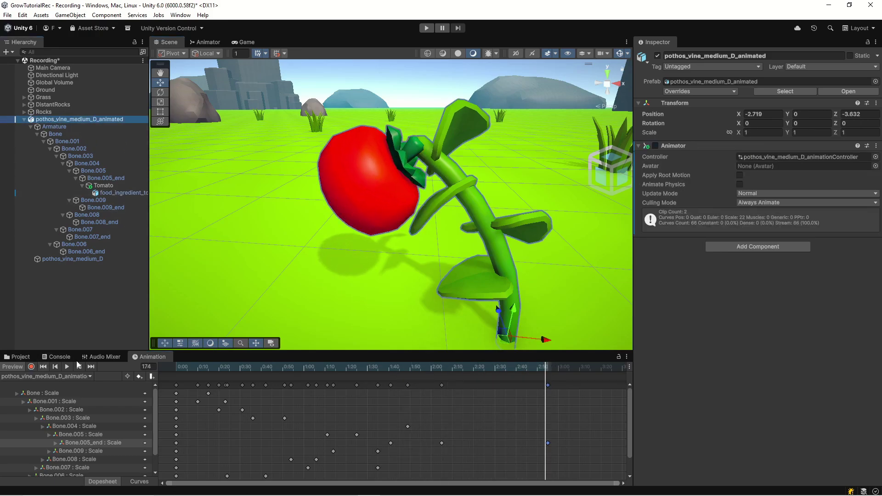
{"action": "mouse_move", "coordinate": [553, 369]}
{"action": "left_mouse_down"}
{"action": "mouse_move", "coordinate": [160, 366]}
{"action": "mouse_move", "coordinate": [326, 387]}
{"action": "mouse_move", "coordinate": [546, 389]}
{"action": "mouse_move", "coordinate": [327, 364]}
{"action": "mouse_move", "coordinate": [208, 378]}
{"action": "mouse_move", "coordinate": [544, 376]}
{"action": "left_mouse_up"}
{"action": "scroll", "coordinate": [317, 242], "scroll_direction": "down", "scroll_amount": 6}
{"action": "scroll", "coordinate": [349, 246], "scroll_direction": "up", "scroll_amount": 6}
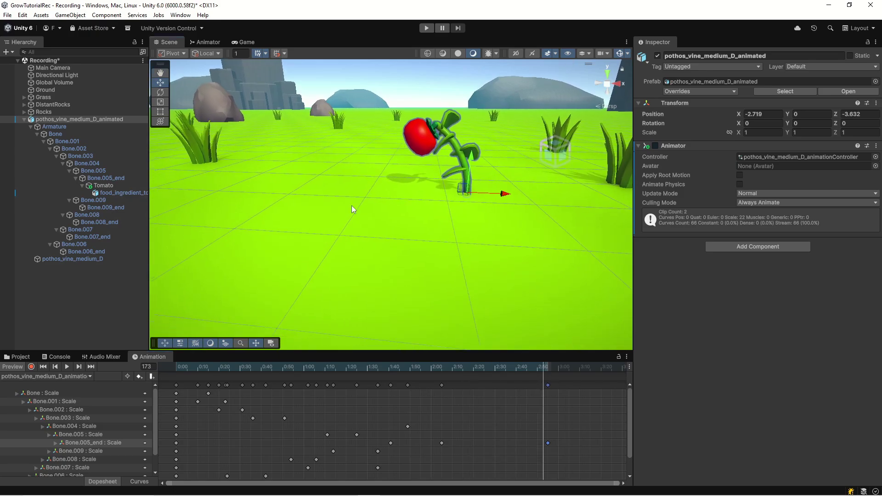
{"action": "right_click_drag", "start_coordinate": [356, 194], "coordinate": [301, 257]}
{"action": "mouse_move", "coordinate": [544, 370]}
{"action": "left_mouse_down"}
{"action": "mouse_move", "coordinate": [291, 371]}
{"action": "mouse_move", "coordinate": [429, 370]}
{"action": "mouse_move", "coordinate": [546, 386]}
{"action": "left_mouse_up"}
{"action": "right_click_drag", "start_coordinate": [387, 284], "coordinate": [208, 106]}
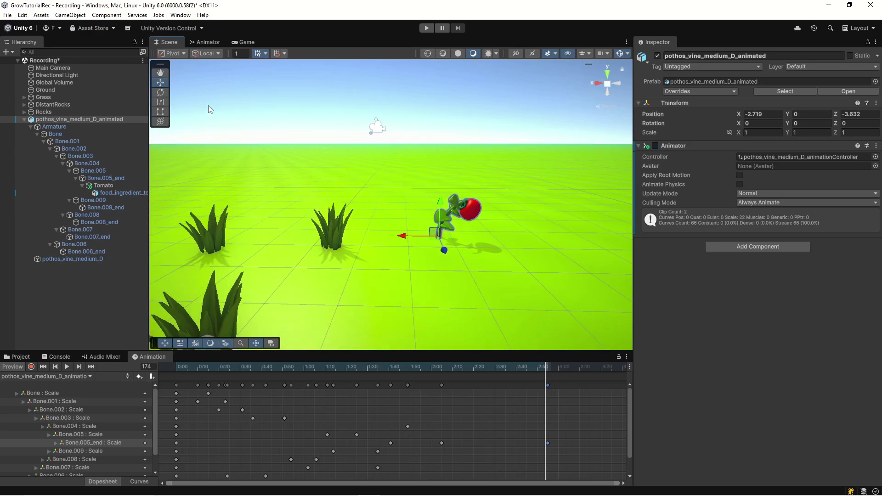
- Preview the vine's growth in the Game view and select pothos_vine_medium_D_animated
{"action": "left_click", "coordinate": [244, 42]}
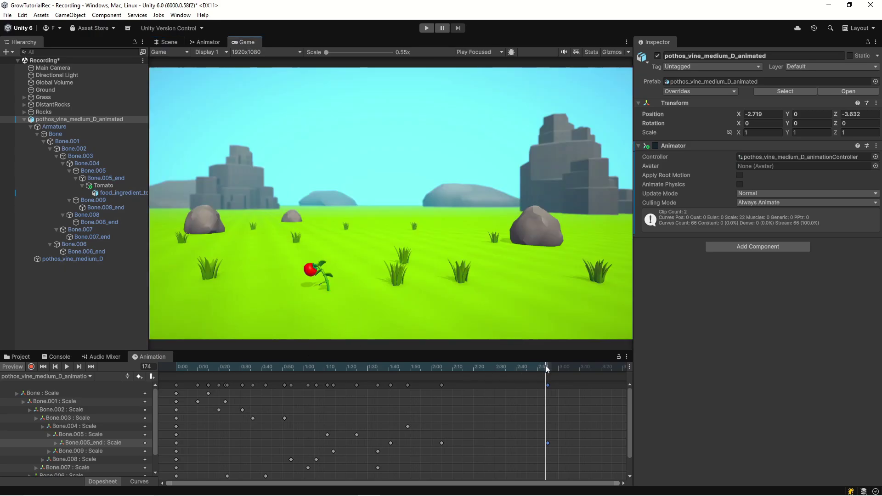
{"action": "left_click_drag", "start_coordinate": [547, 368], "coordinate": [553, 395]}
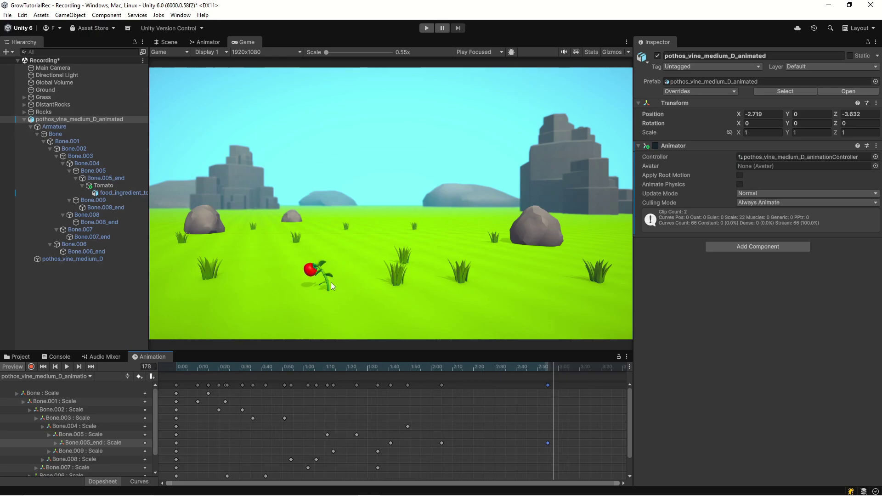
{"action": "left_click", "coordinate": [69, 120]}
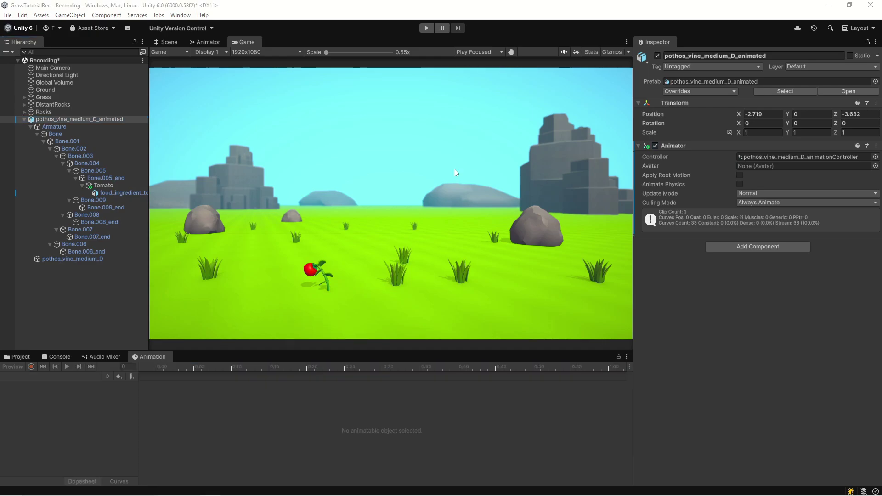
- Uncheck Loop Time on the pothos_vine_medium_D_animation_grow clip in the Blender folder
{"action": "left_click", "coordinate": [16, 357]}
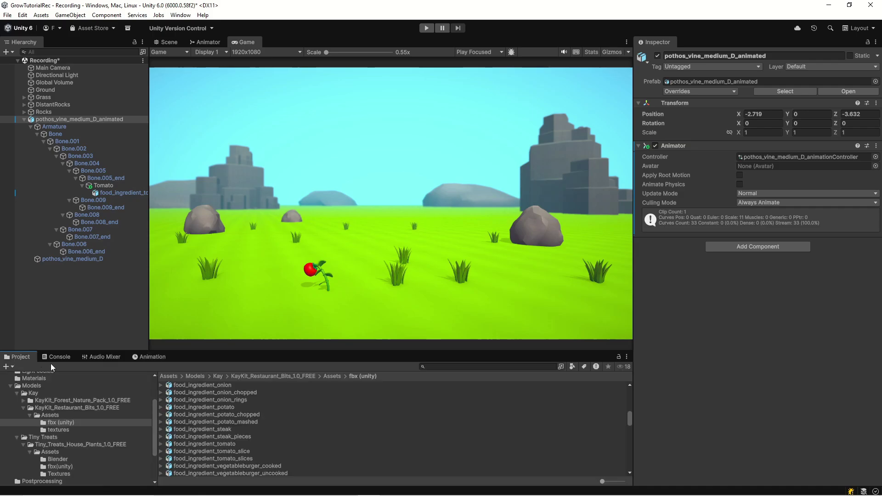
{"action": "left_click", "coordinate": [57, 460]}
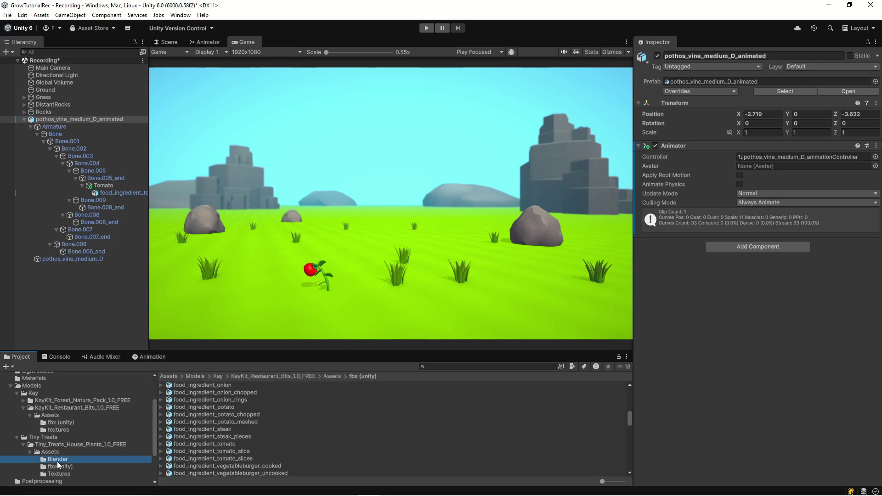
{"action": "left_click", "coordinate": [236, 387]}
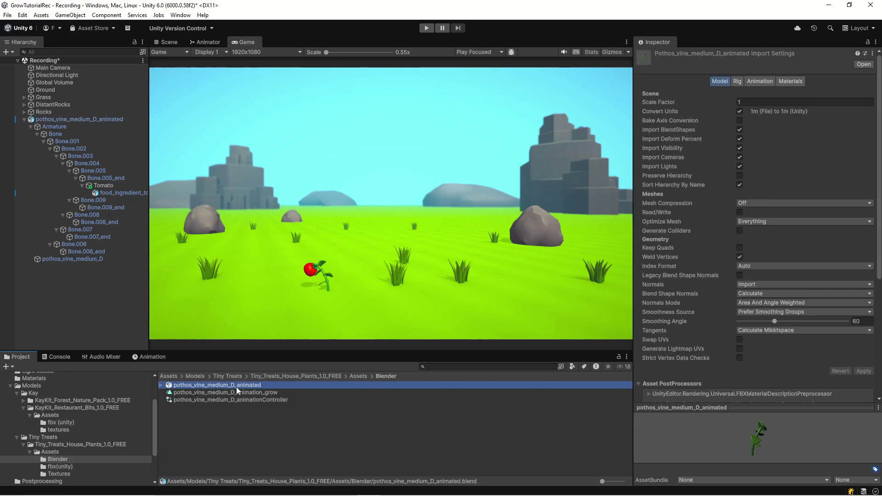
{"action": "left_click", "coordinate": [245, 392]}
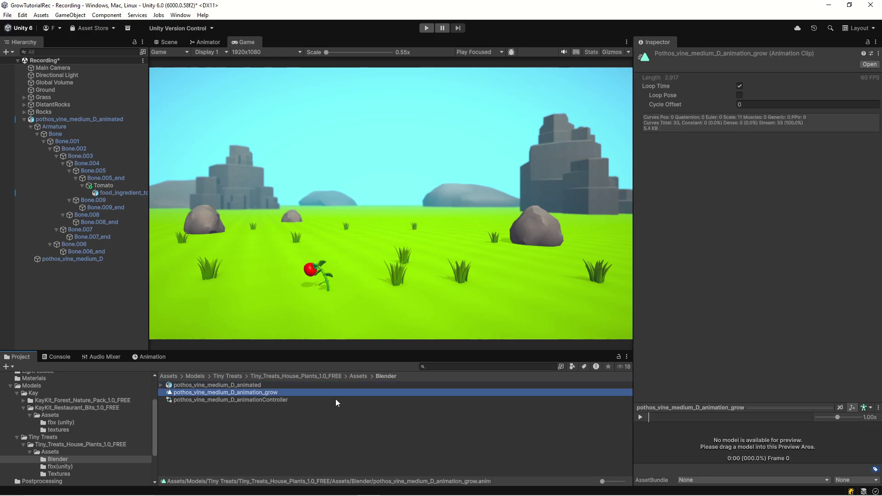
{"action": "left_click", "coordinate": [739, 87]}
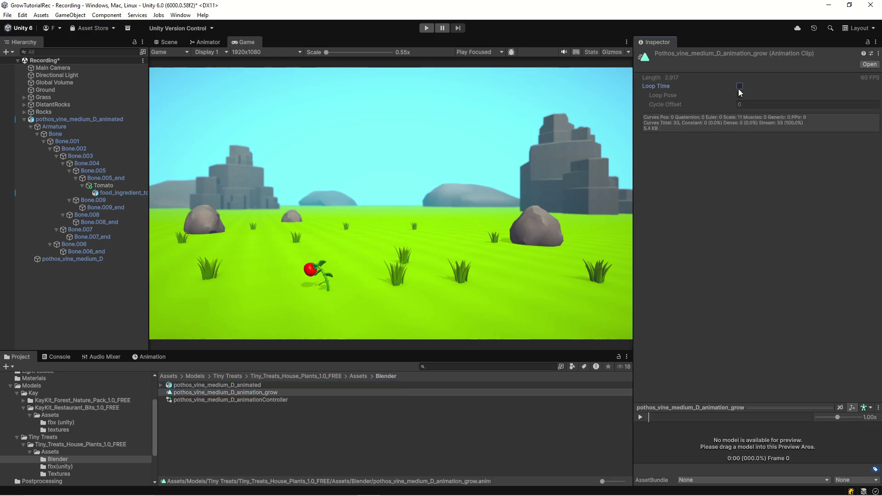
- Play-test the scene to watch the vine grow once, then stop and reselect the vine
{"action": "left_click", "coordinate": [426, 28]}
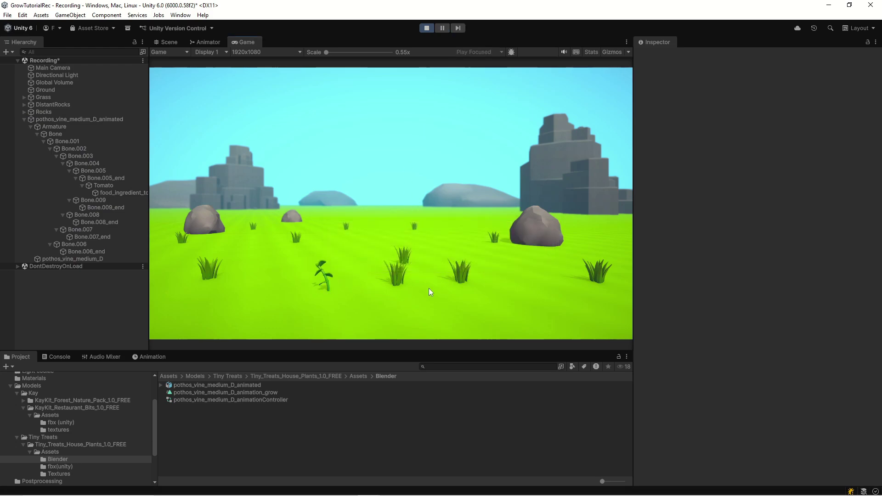
{"action": "left_click", "coordinate": [425, 28]}
{"action": "left_click", "coordinate": [64, 120]}
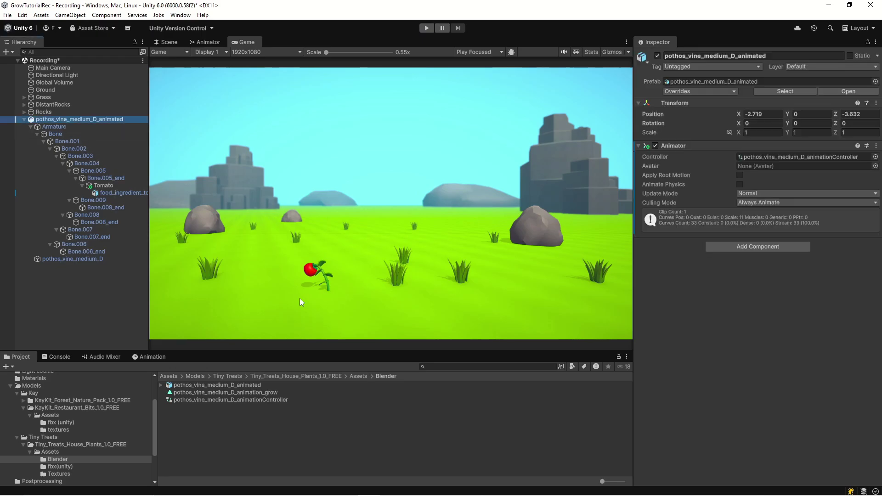
- Duplicate the vine, move the copy back, and set its scale to 1.73
{"action": "left_click", "coordinate": [168, 43]}
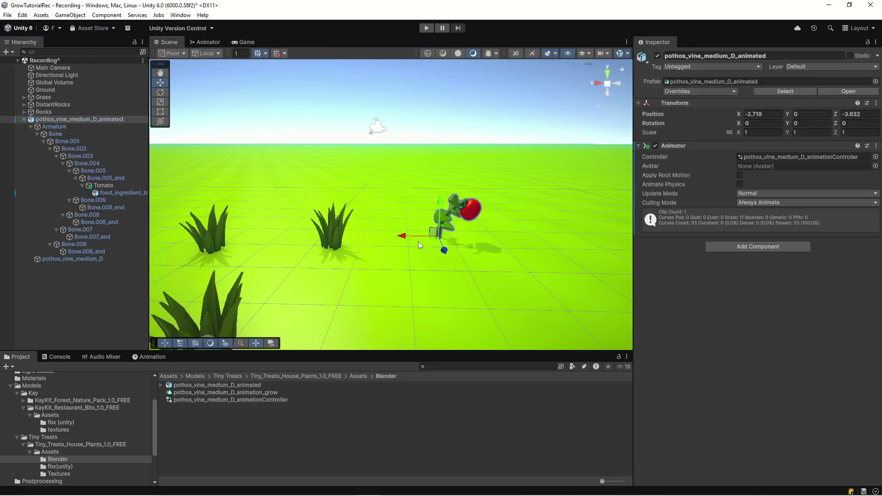
{"action": "left_click_drag", "start_coordinate": [425, 257], "coordinate": [415, 211], "text": "alt"}
{"action": "key", "text": "ctrl+d"}
{"action": "left_click", "coordinate": [747, 133]}
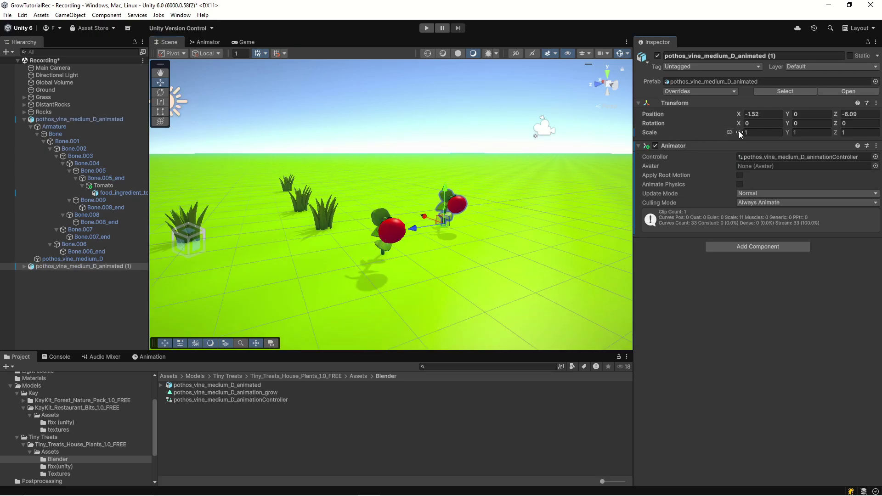
{"action": "type", "text": "1.41"}
{"action": "key", "text": "BackSpace"}
{"action": "key", "text": "BackSpace"}
{"action": "type", "text": "73"}
{"action": "left_click_drag", "start_coordinate": [322, 257], "coordinate": [349, 248], "text": "alt"}
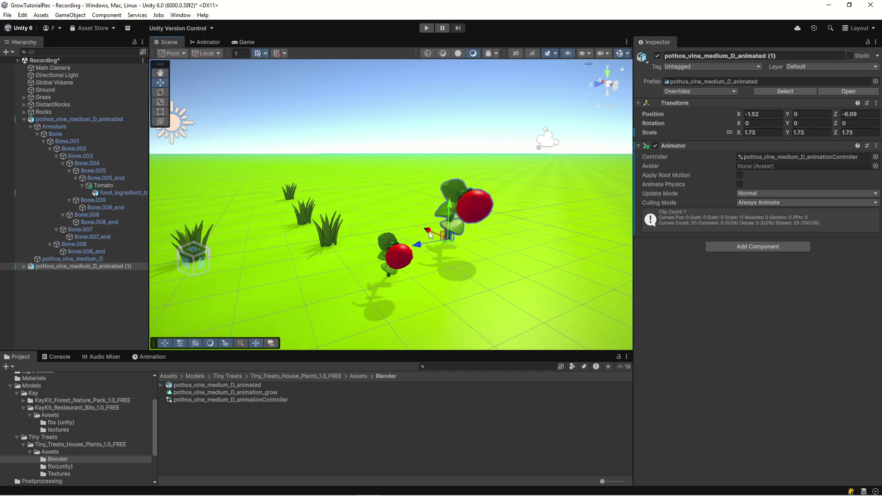
- Duplicate the enlarged vine again, slide it along X, and rotate it about 120° on Y
{"action": "key", "text": "ctrl+d"}
{"action": "left_click_drag", "start_coordinate": [427, 216], "coordinate": [363, 208]}
{"action": "left_click_drag", "start_coordinate": [149, 193], "coordinate": [153, 193]}
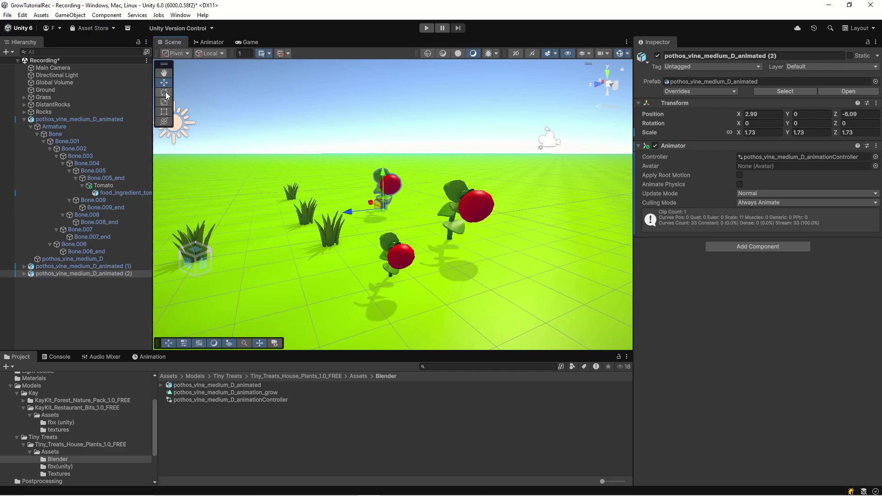
{"action": "left_click", "coordinate": [164, 92]}
{"action": "left_click_drag", "start_coordinate": [400, 239], "coordinate": [322, 183]}
{"action": "left_click", "coordinate": [246, 42]}
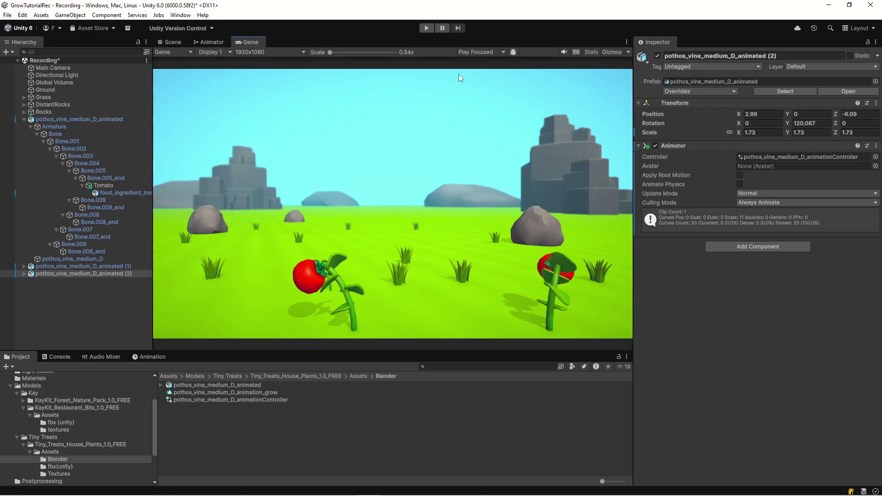
- Enter Play mode with Ctrl+P to watch all three vines grow and pop their tomatoes
{"action": "key", "text": "ctrl+p"}
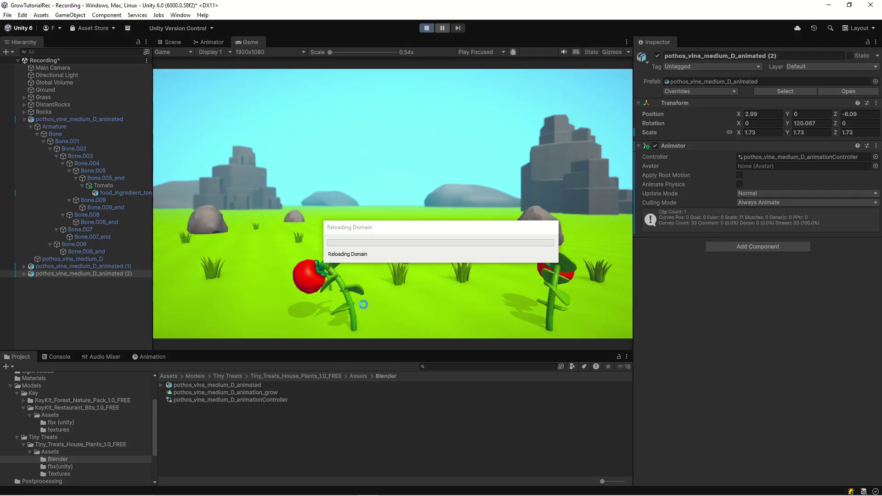